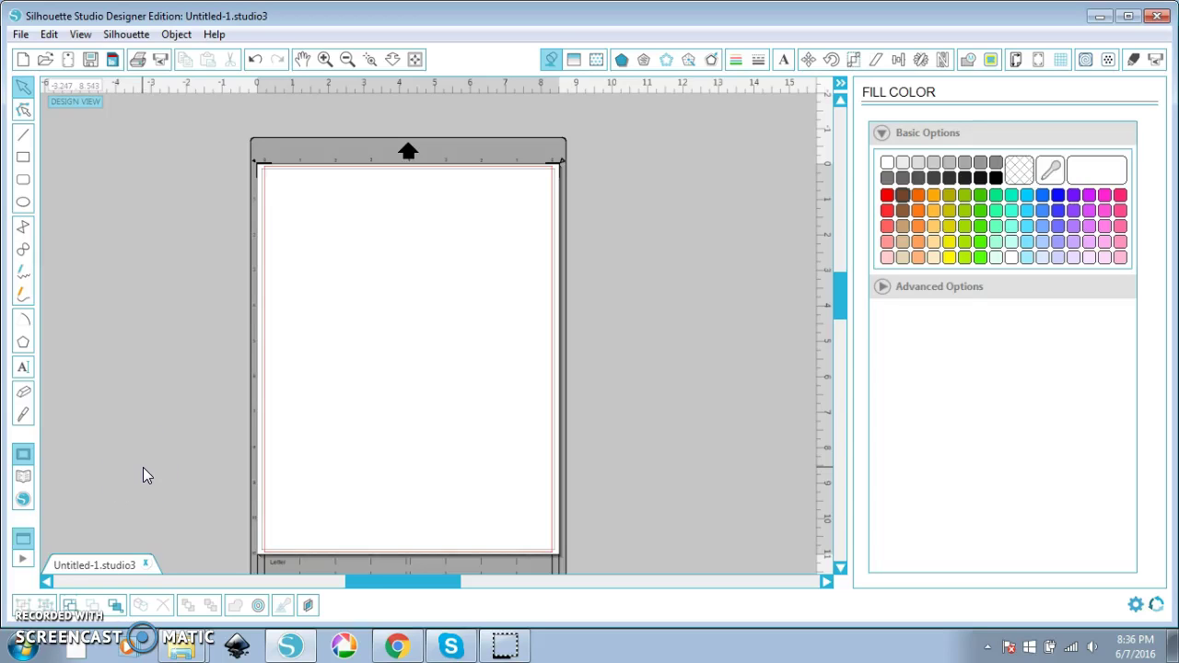
- Download the Nice cartoon dinosaurs free vector from its Freepik page in Chrome
scroll(143, 475, "down", 1)
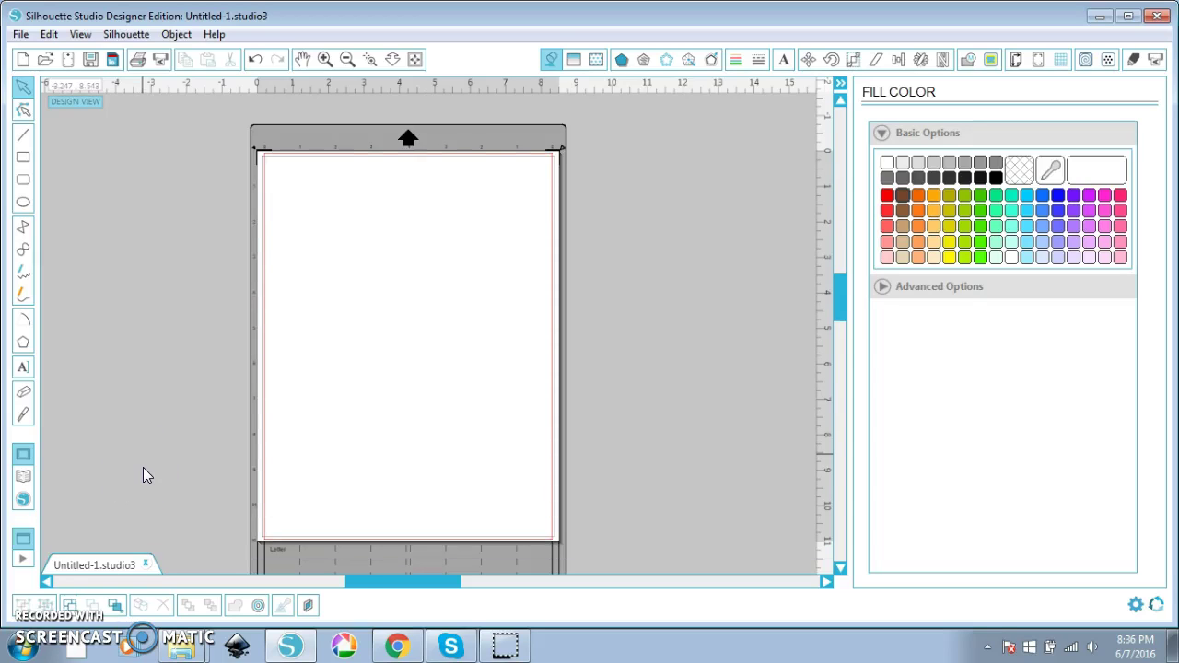
scroll(143, 468, "down", 1)
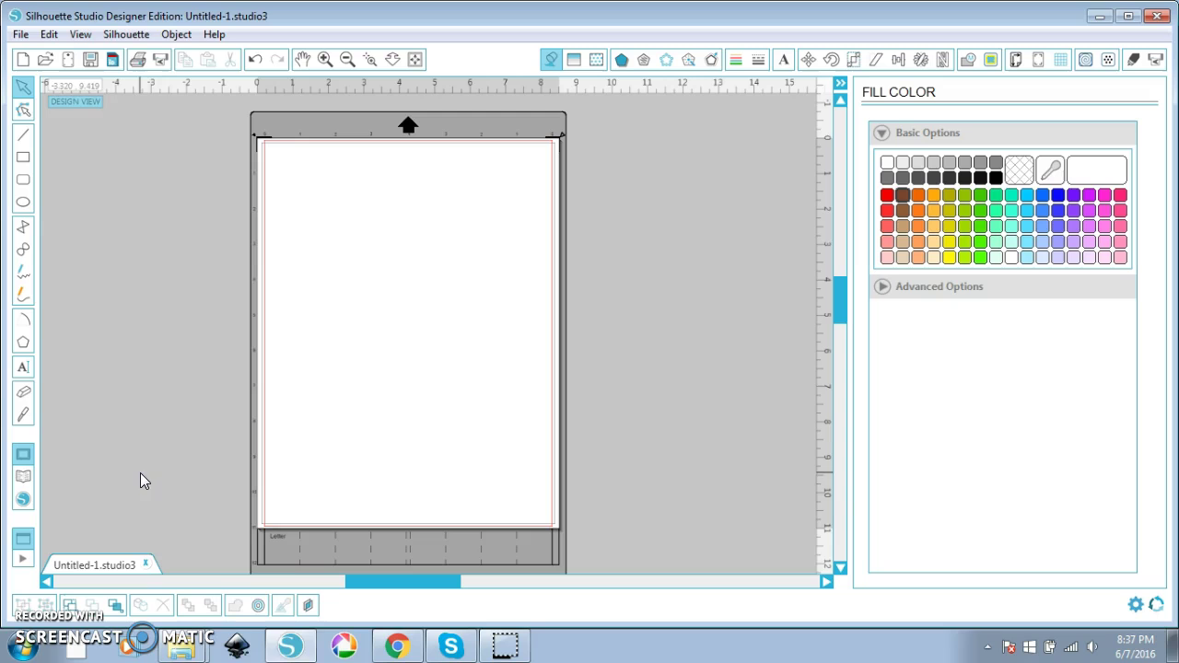
left_click(380, 647)
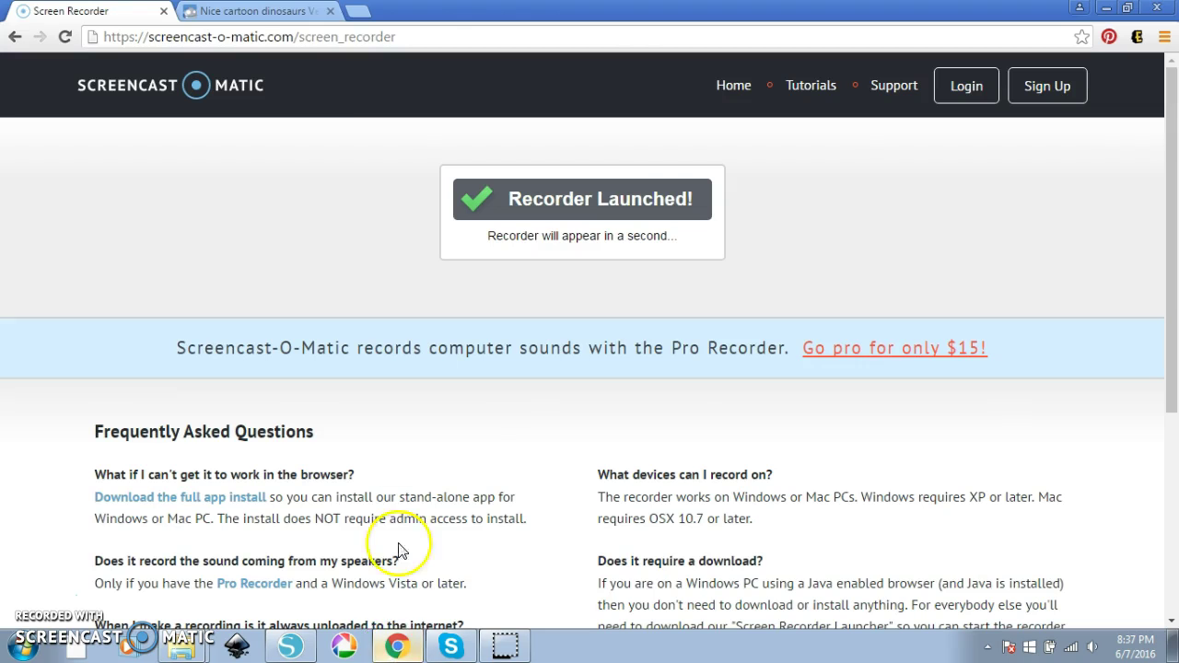
left_click(275, 11)
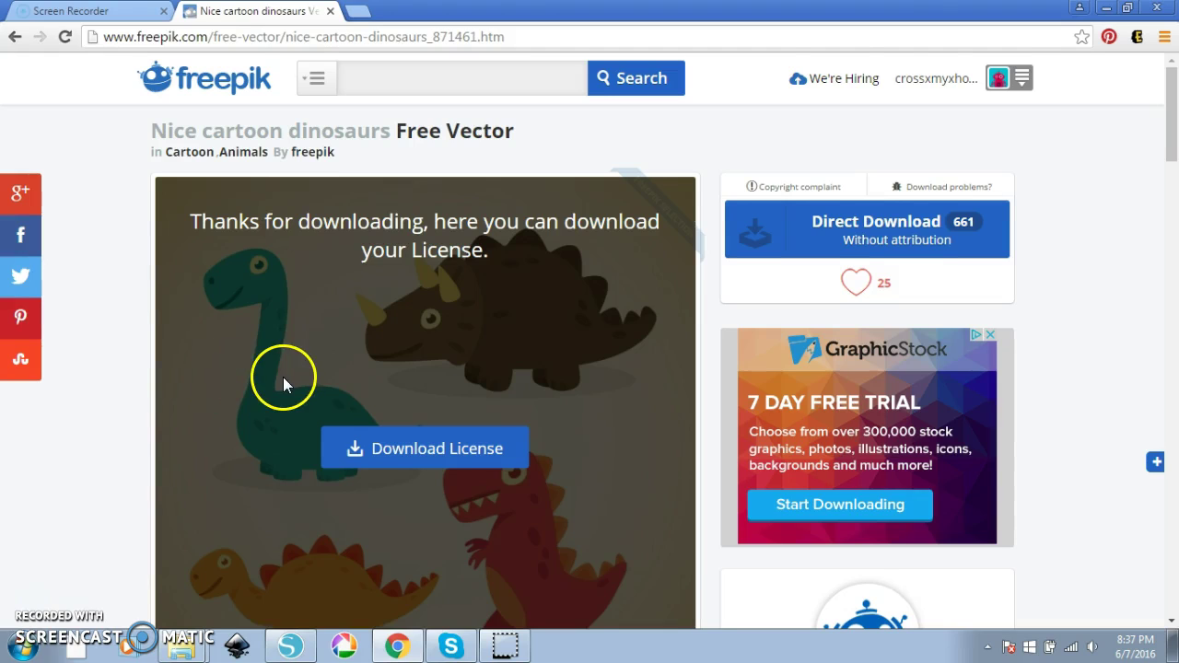
scroll(282, 377, "down", 1)
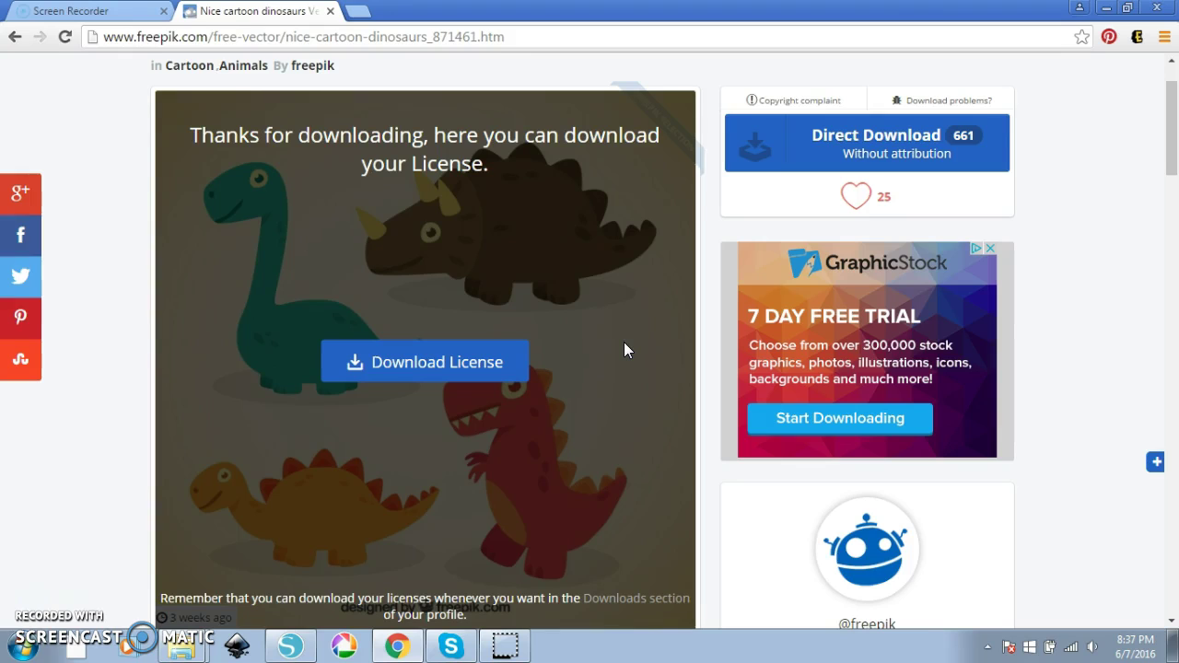
left_click(853, 163)
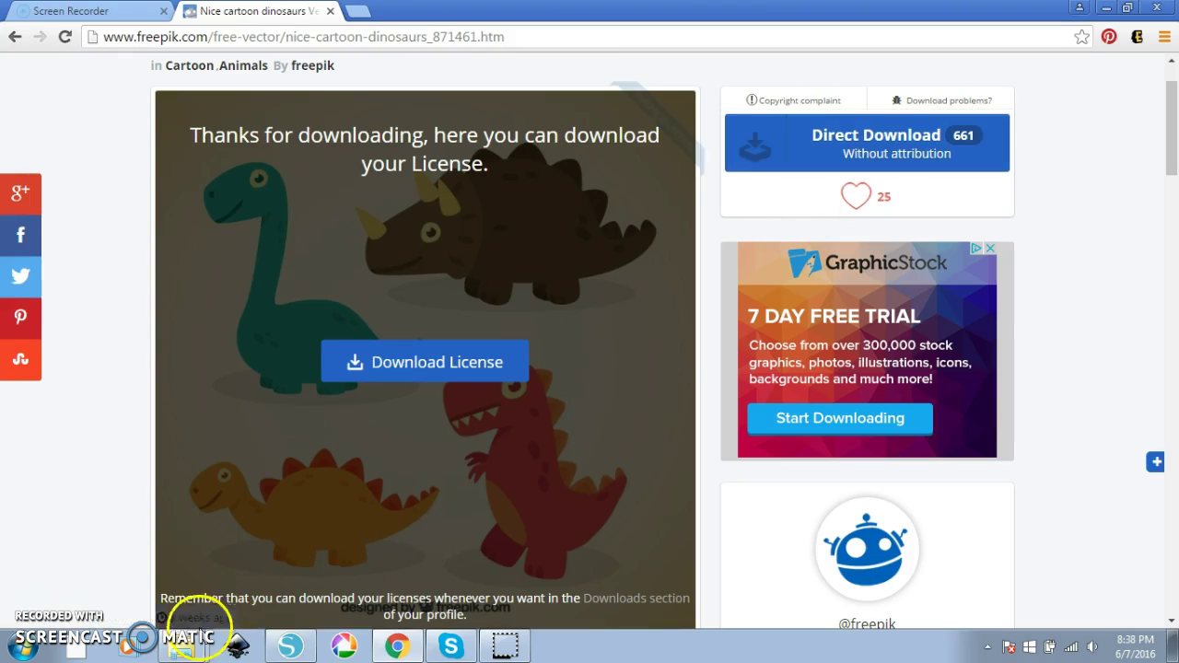
- Open 52125-O70BON.ai from the Nice-cartoon-dinosaurs folder in Inkscape with default import settings
left_click(182, 645)
left_click(181, 581)
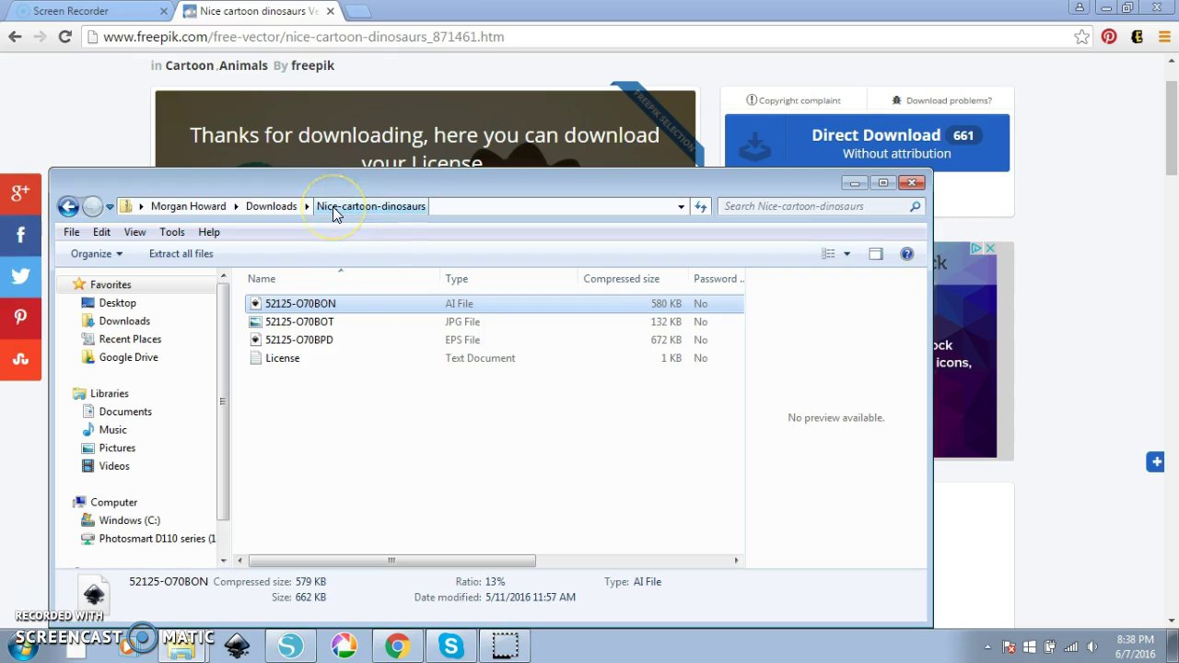
double_click(368, 307)
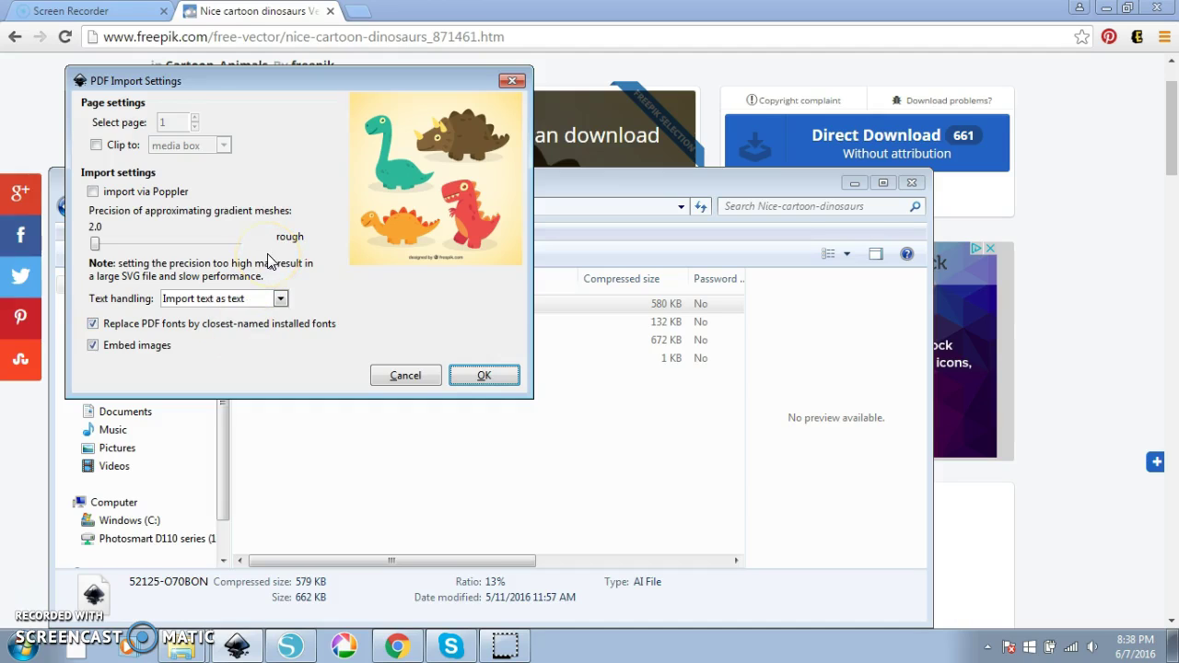
left_click(478, 375)
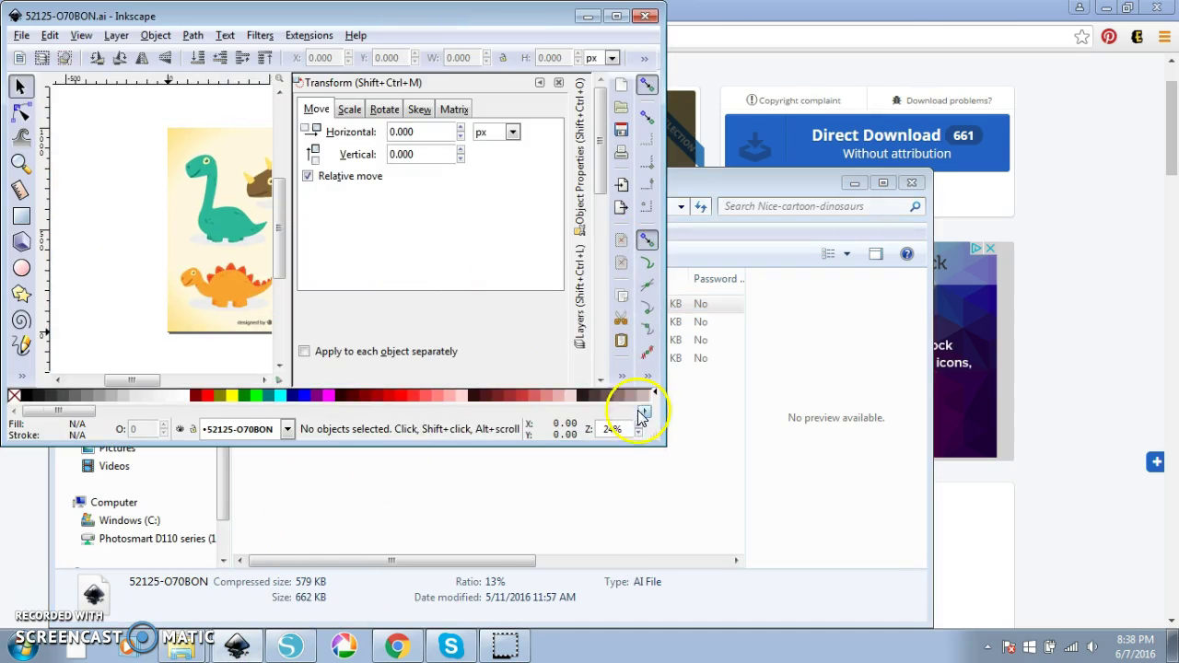
- Maximize Inkscape and delete the yellow background and the designed by freepik.com credit
left_click_drag(662, 431, 1133, 603)
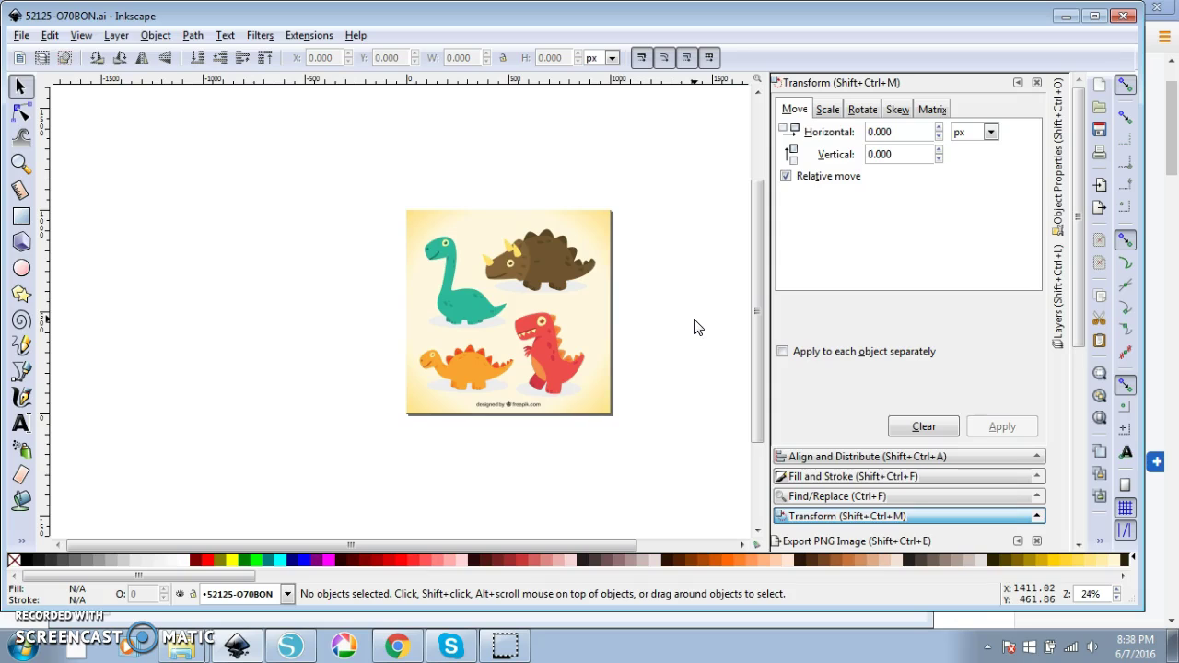
left_click(600, 325)
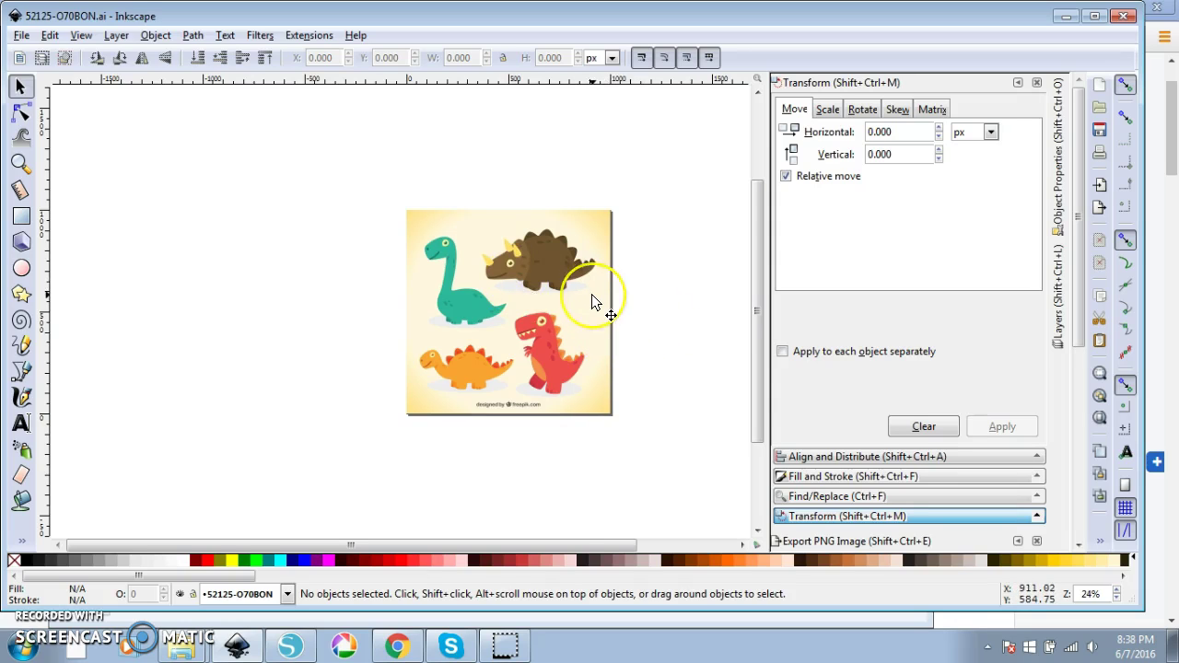
scroll(595, 305, "up", 2)
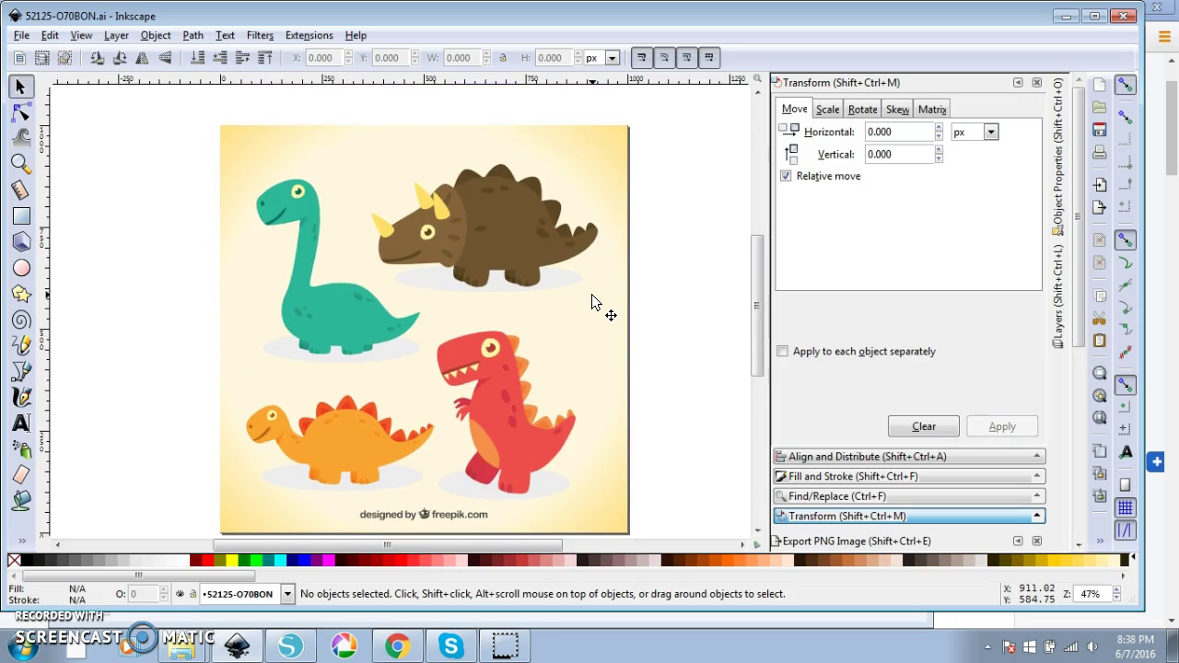
left_click(597, 307)
key("Delete")
left_click(479, 518)
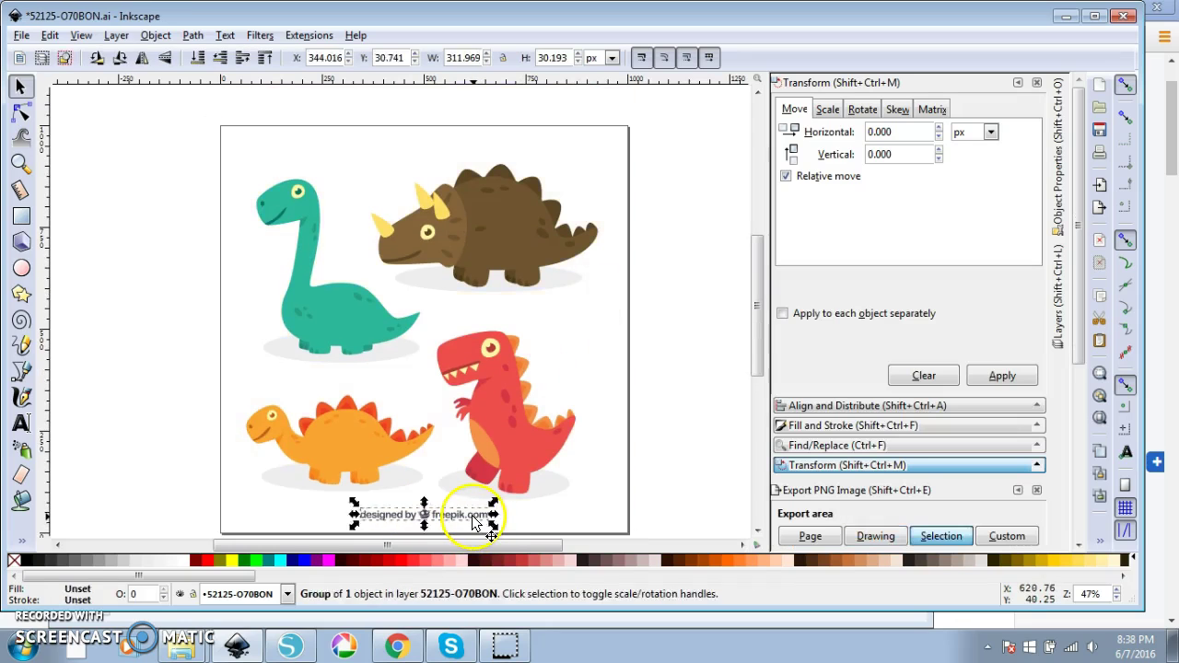
key("Delete")
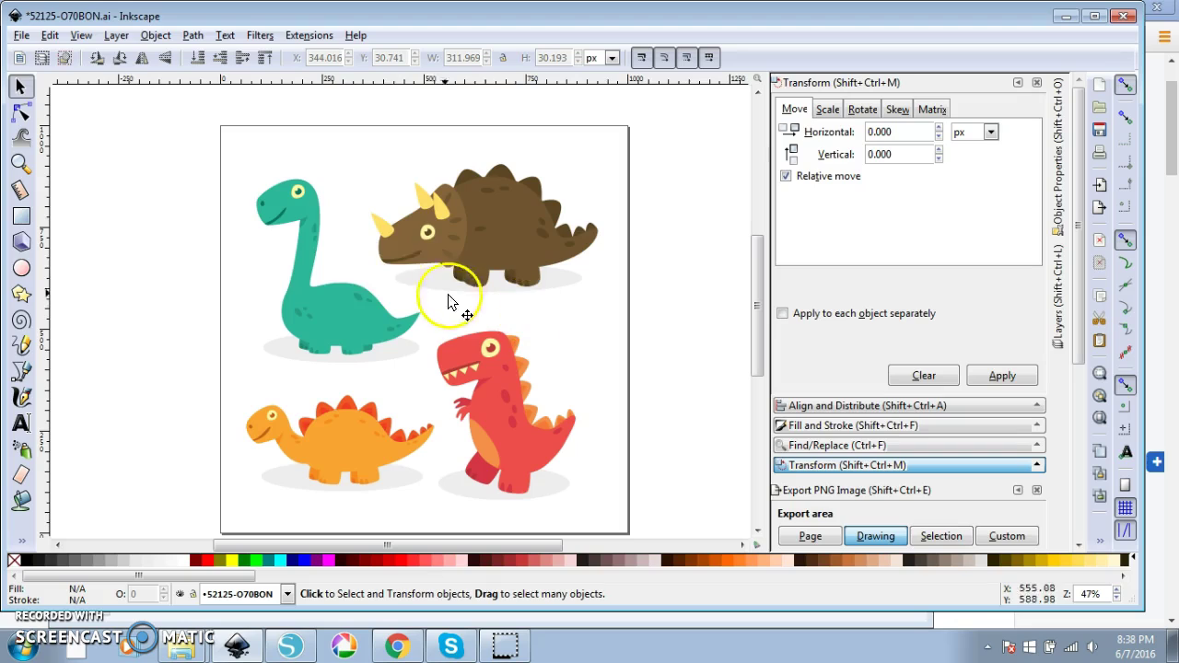
- Select the whole group of four dinosaurs with a rubber-band selection
left_click(339, 301)
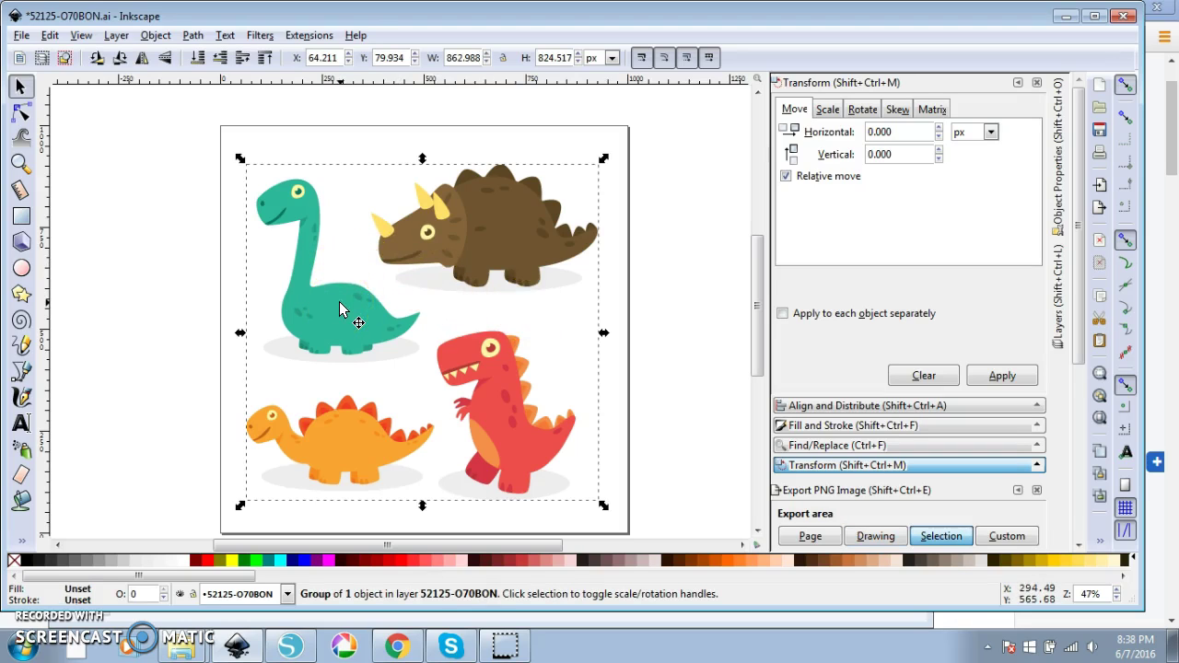
left_click(330, 311)
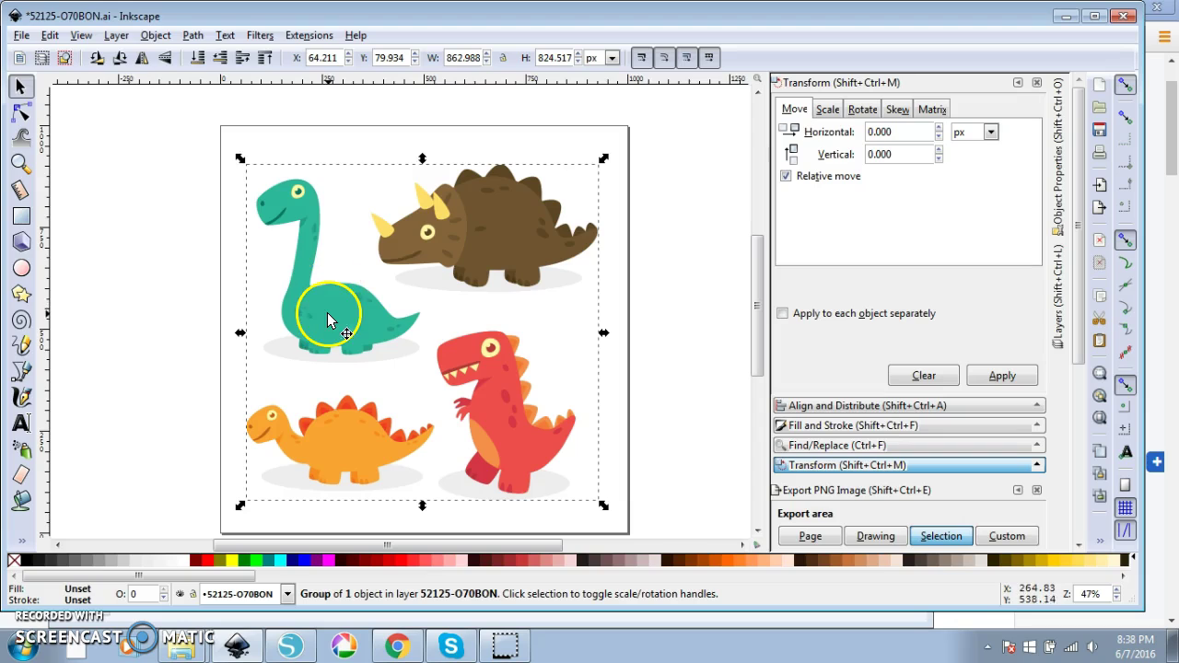
left_click(668, 368)
left_click(517, 412)
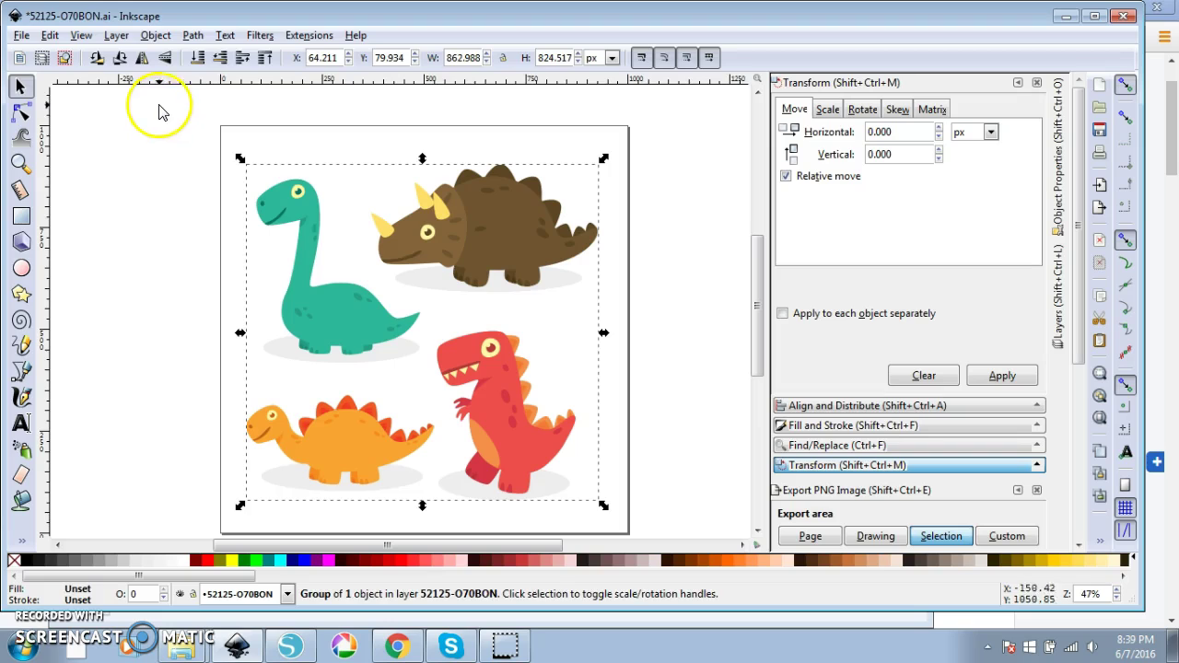
left_click_drag(158, 108, 189, 120)
left_click(309, 295)
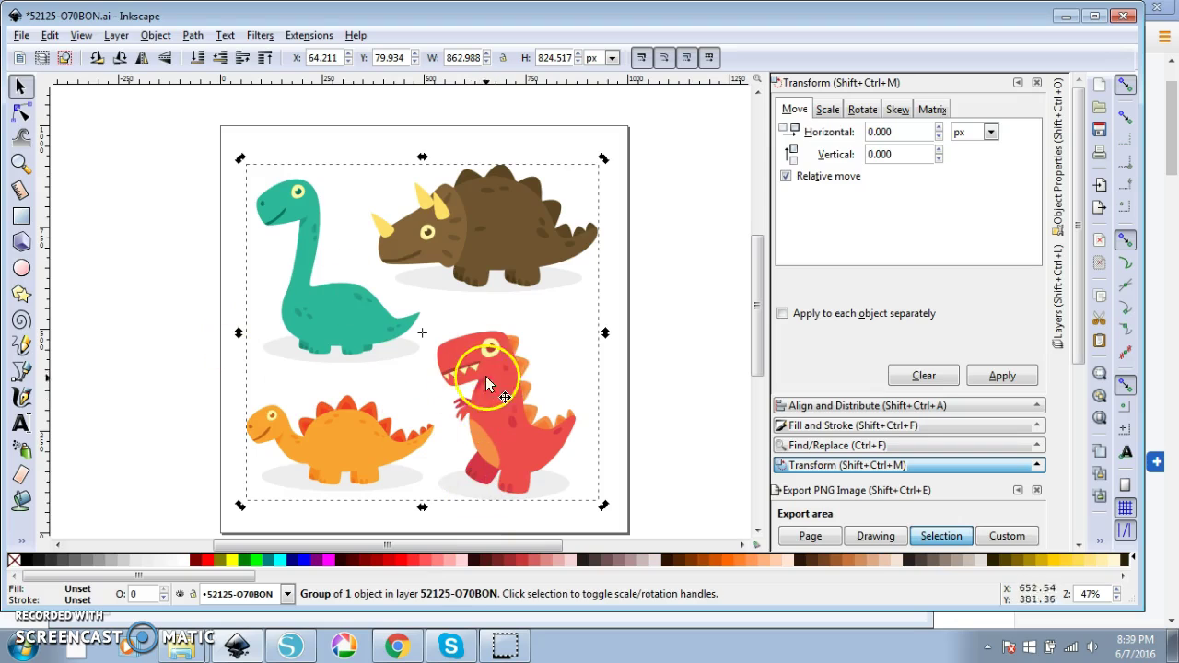
left_click(184, 199)
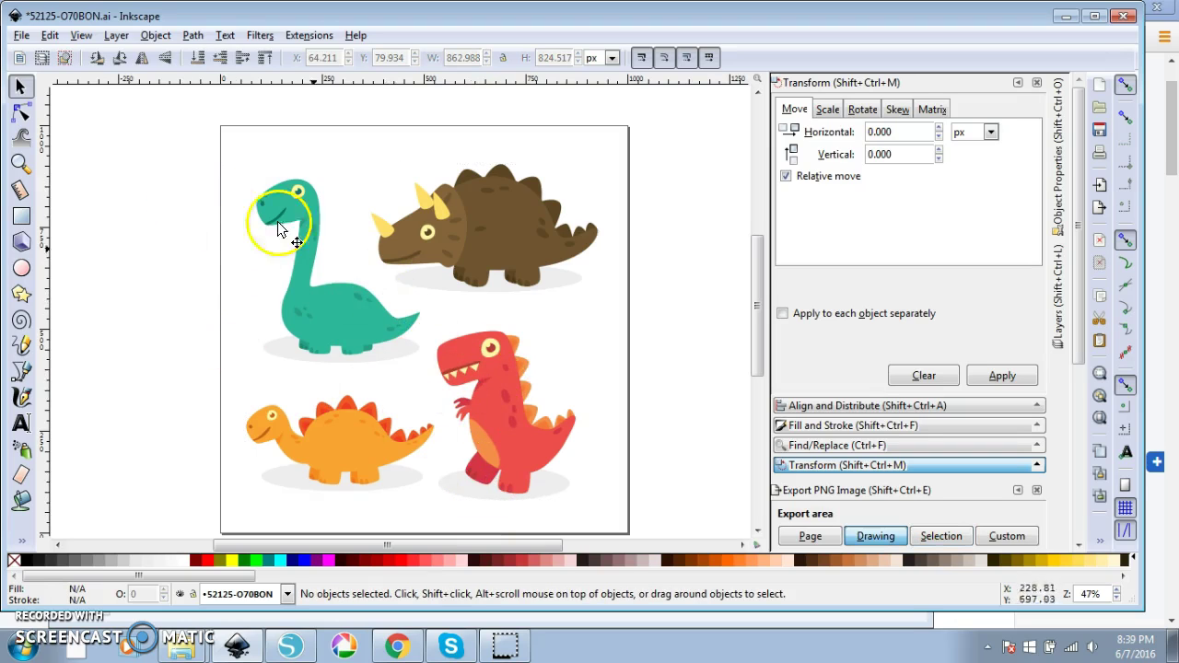
left_click_drag(194, 121, 648, 535)
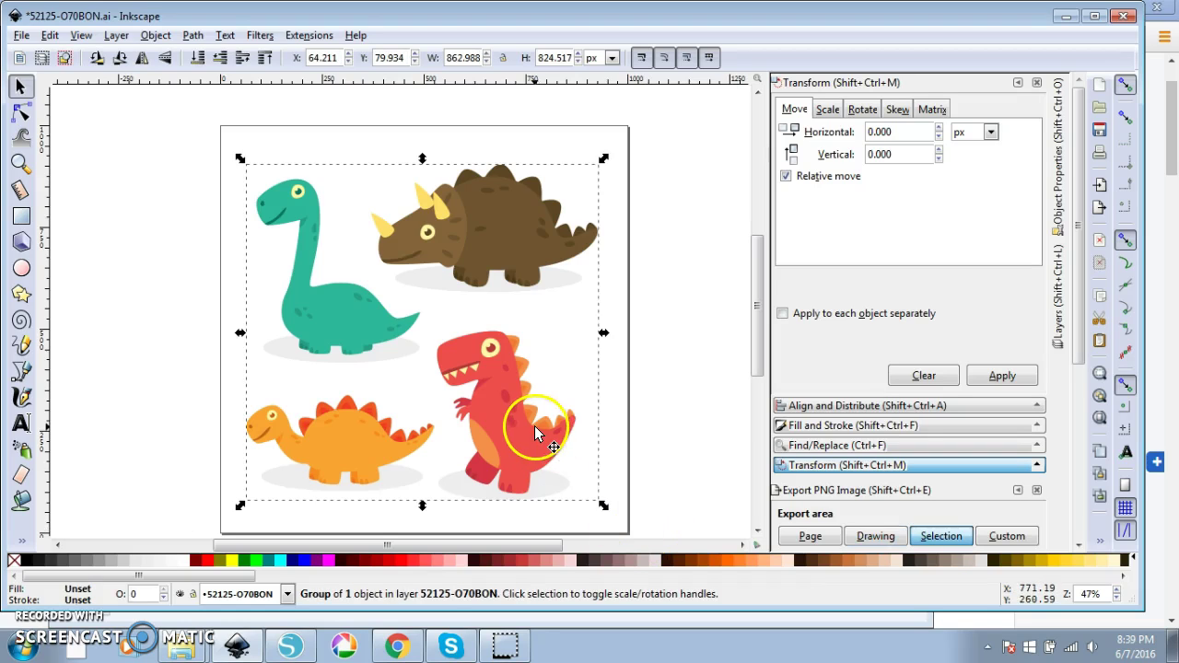
- Ungroup the dinosaur artwork twice into its 113 separate pieces
right_click(535, 426)
left_click(559, 397)
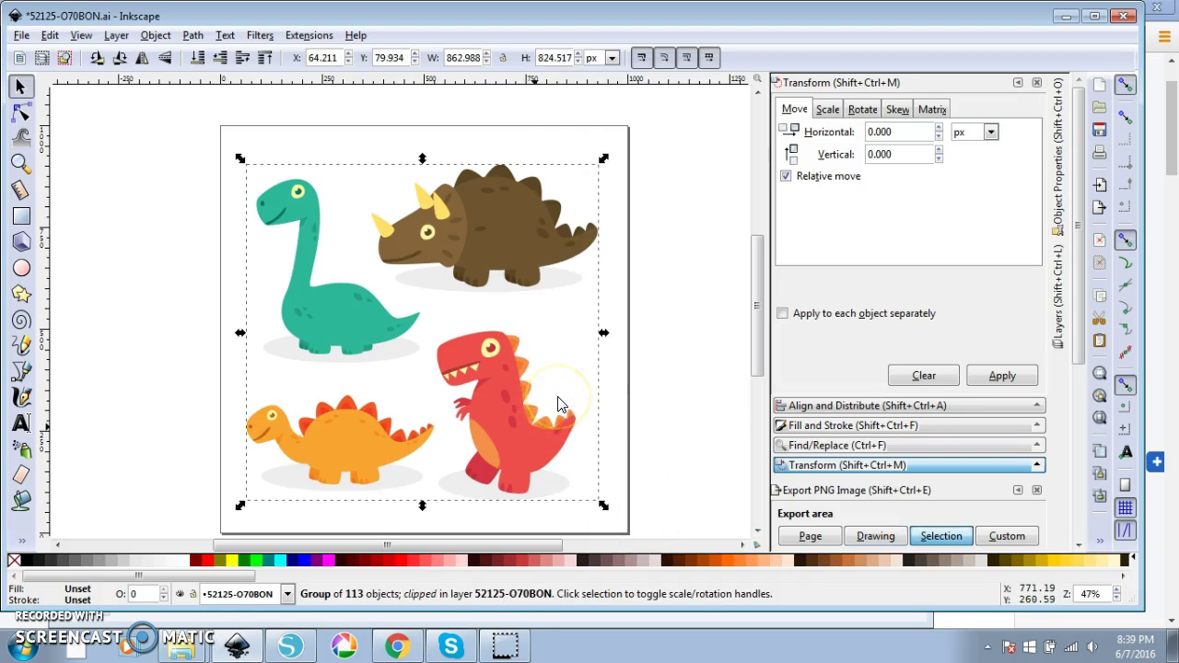
right_click(497, 416)
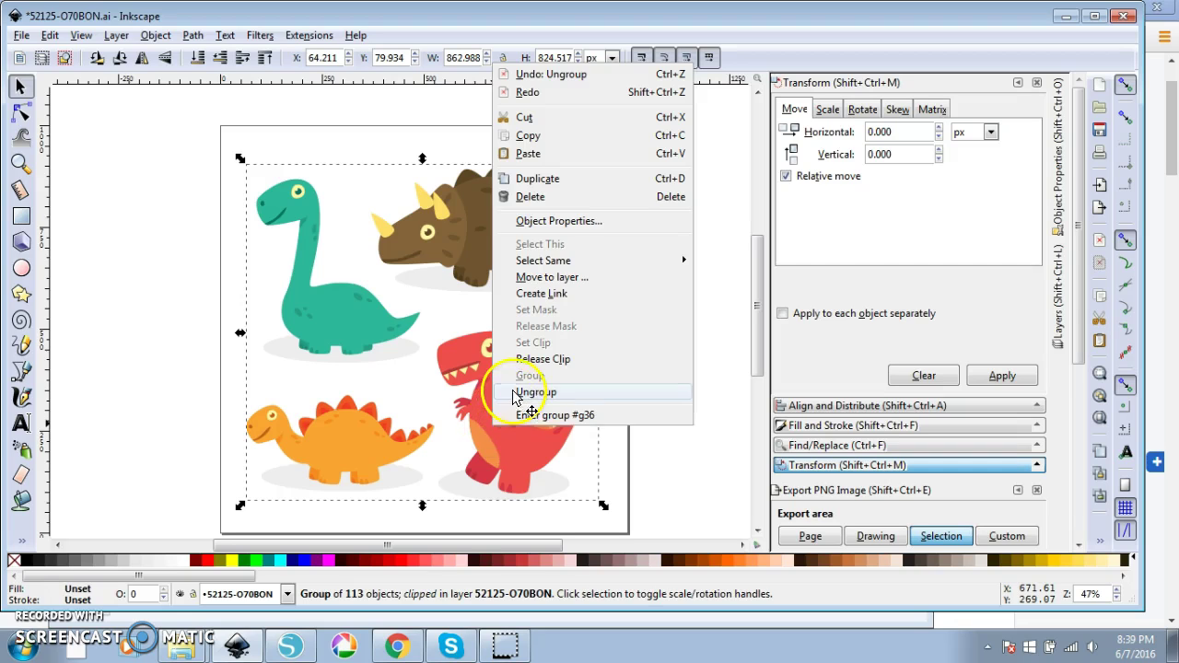
left_click(527, 392)
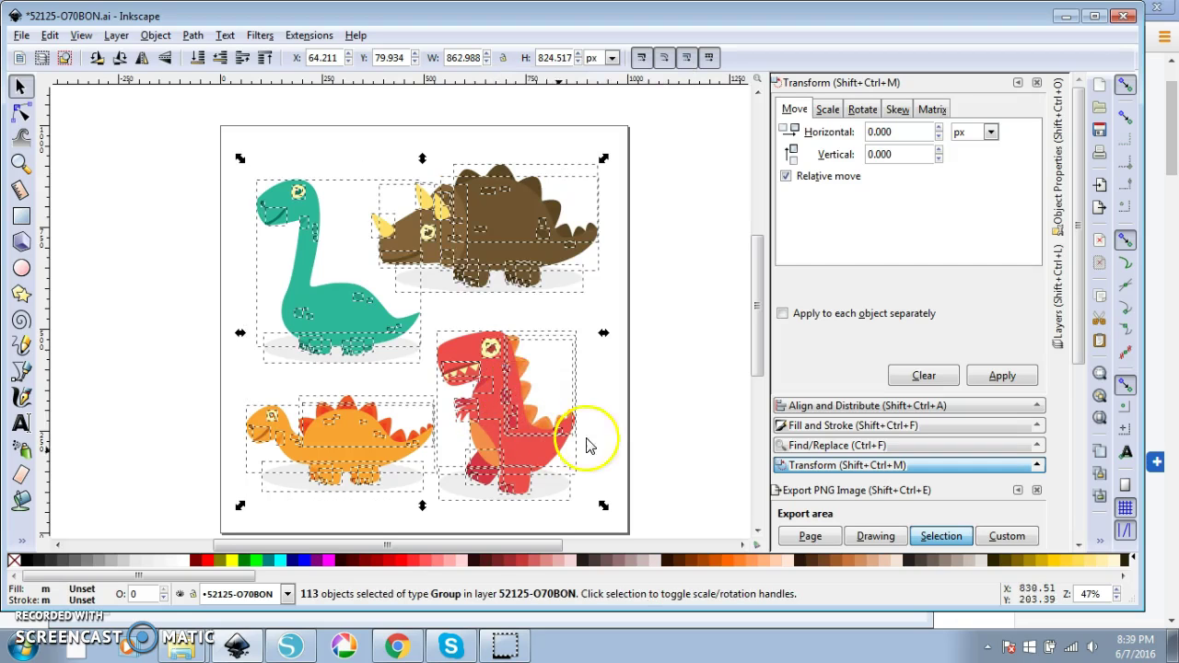
- Select the green dinosaur's pieces, excluding the brown dinosaur's horn, and move them off the page
left_click(691, 332)
mouse_move(201, 135)
left_mouse_down()
mouse_move(310, 196)
mouse_move(396, 355)
mouse_move(426, 377)
left_mouse_up()
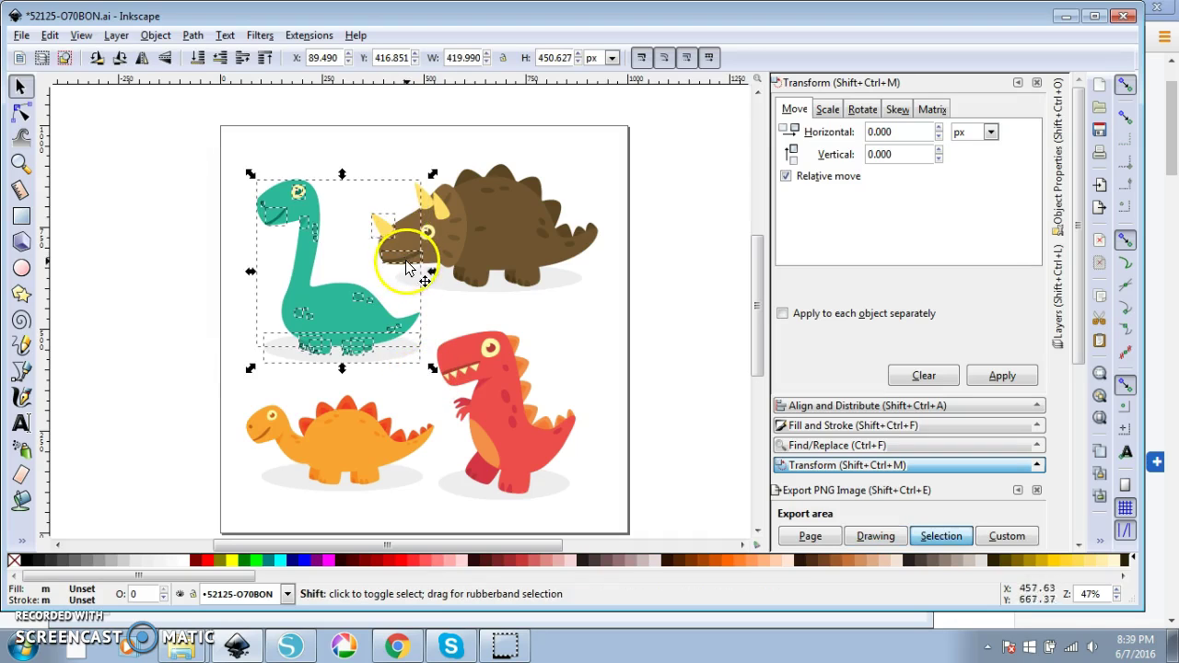
left_click(383, 223, "shift")
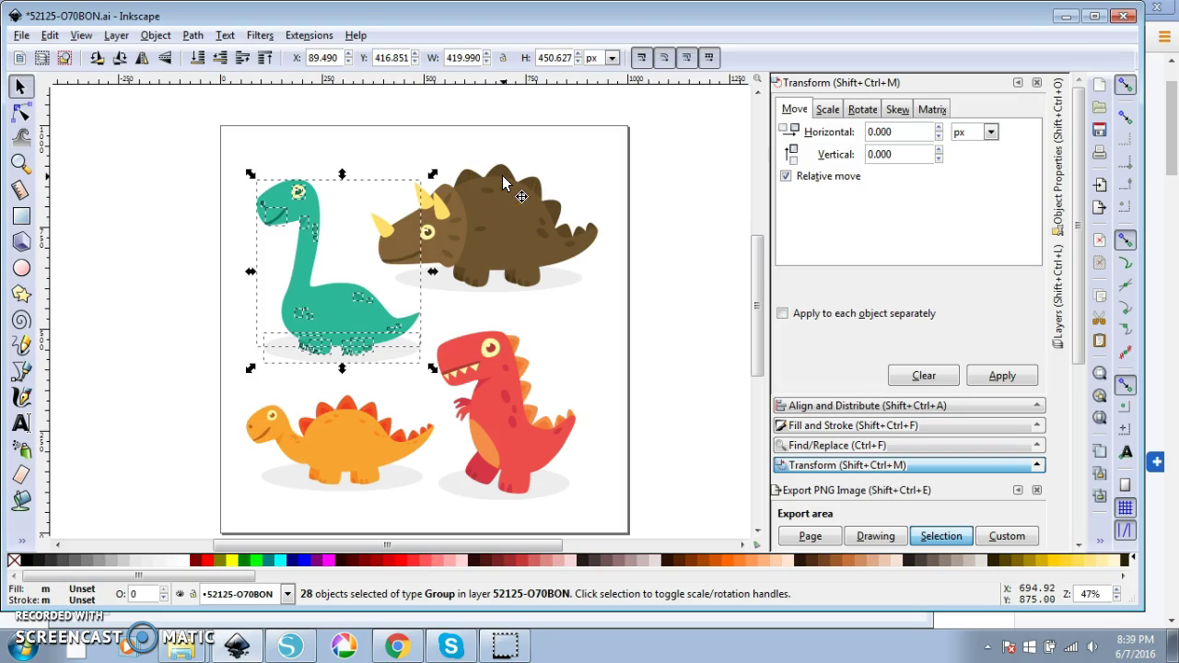
left_click_drag(328, 304, 153, 247)
left_click_drag(468, 545, 385, 518)
left_click_drag(269, 286, 145, 298)
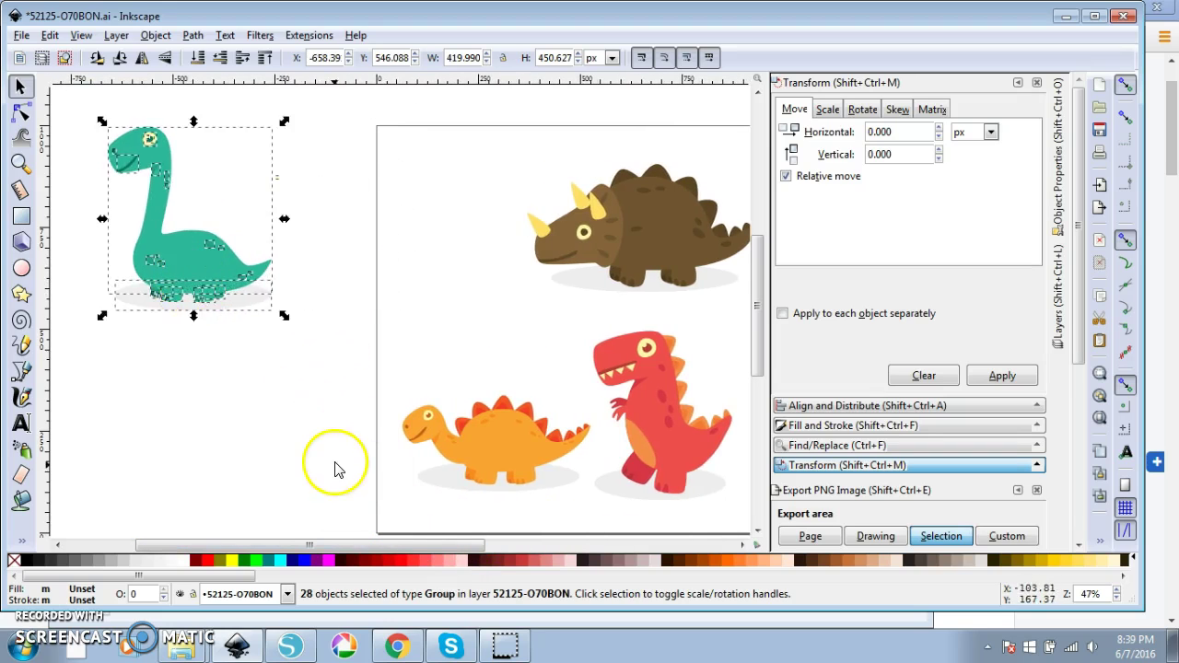
- Delete the green dinosaur's grey shadow and group its 27 pieces
left_click(335, 470)
left_click(255, 308)
key("Delete")
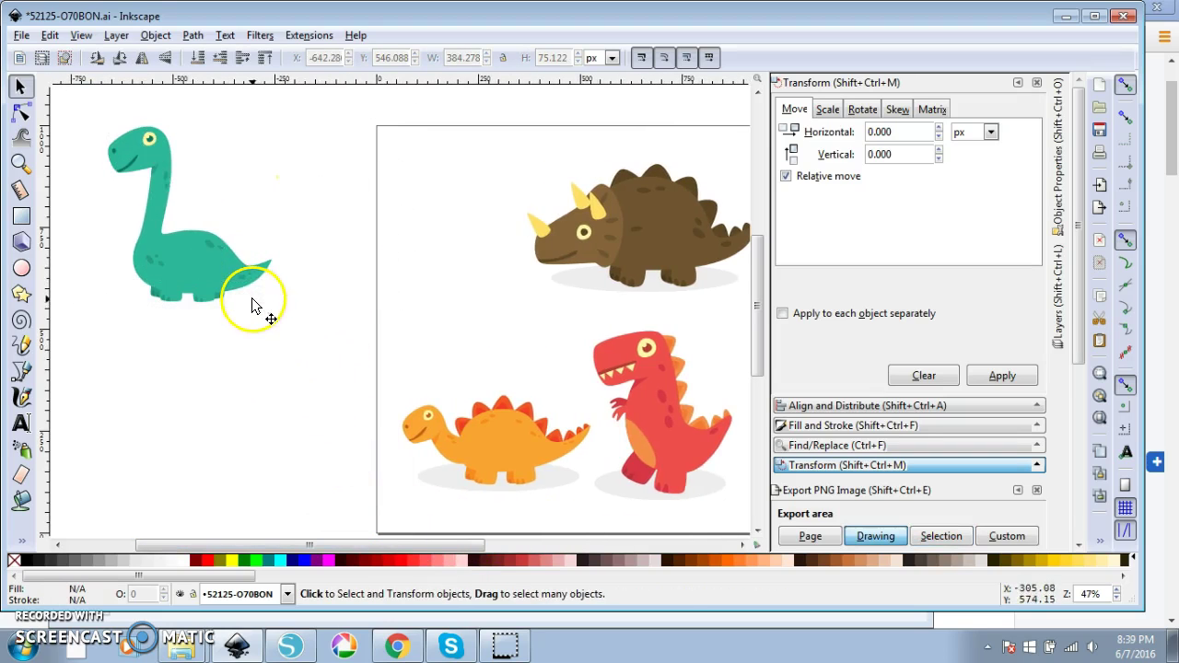
left_click_drag(339, 369, 74, 88)
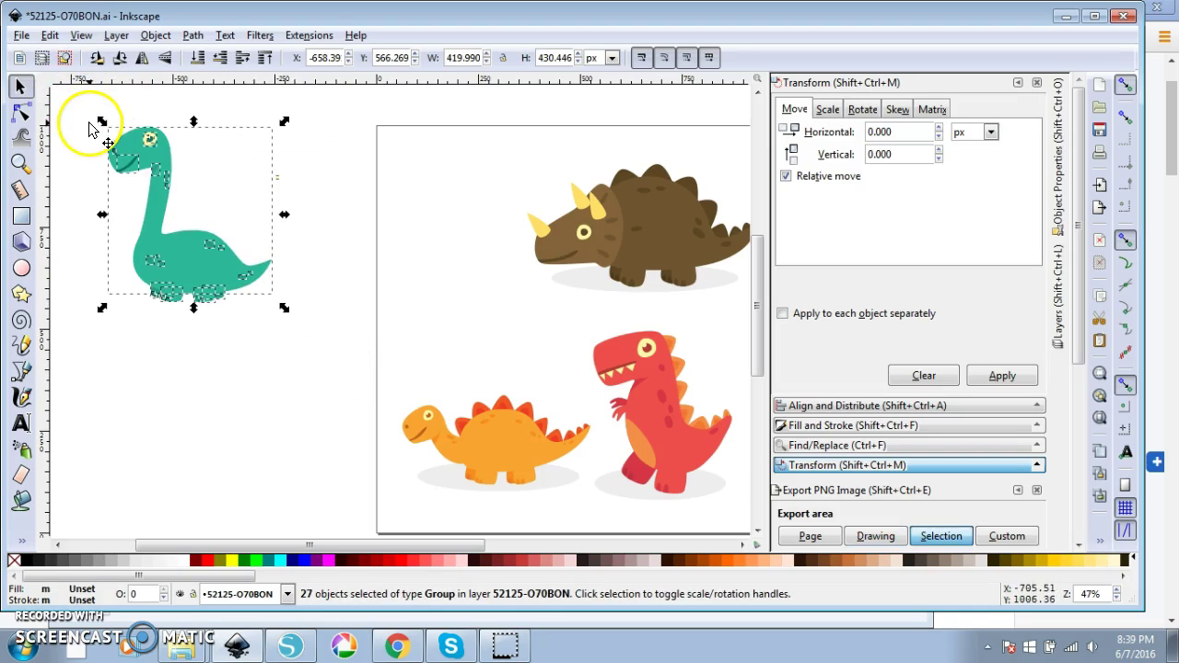
key("ctrl+g")
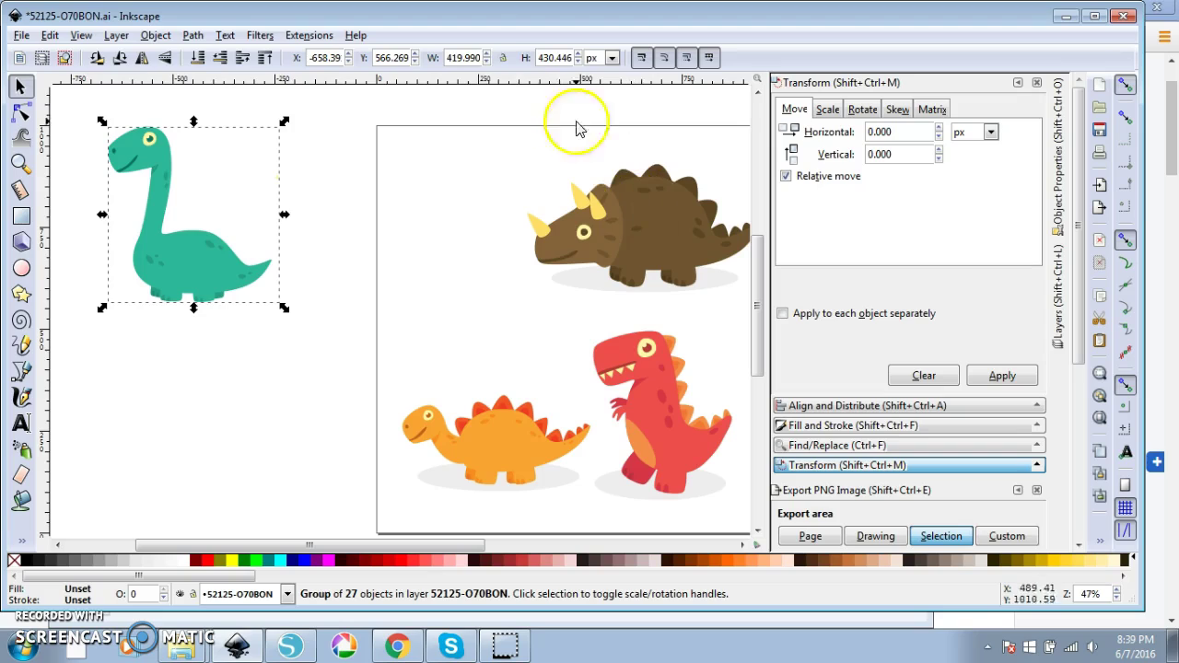
- Enlarge the green dinosaur proportionally to about 140% and shift it up-left
left_click(503, 58)
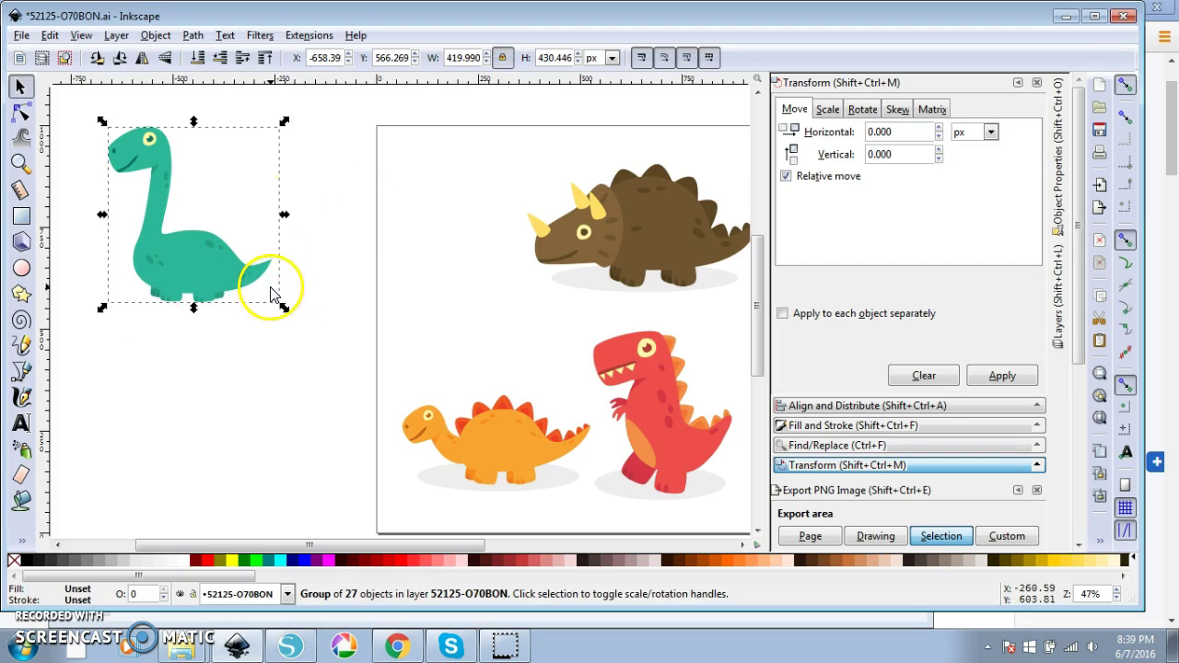
left_click_drag(284, 310, 372, 488)
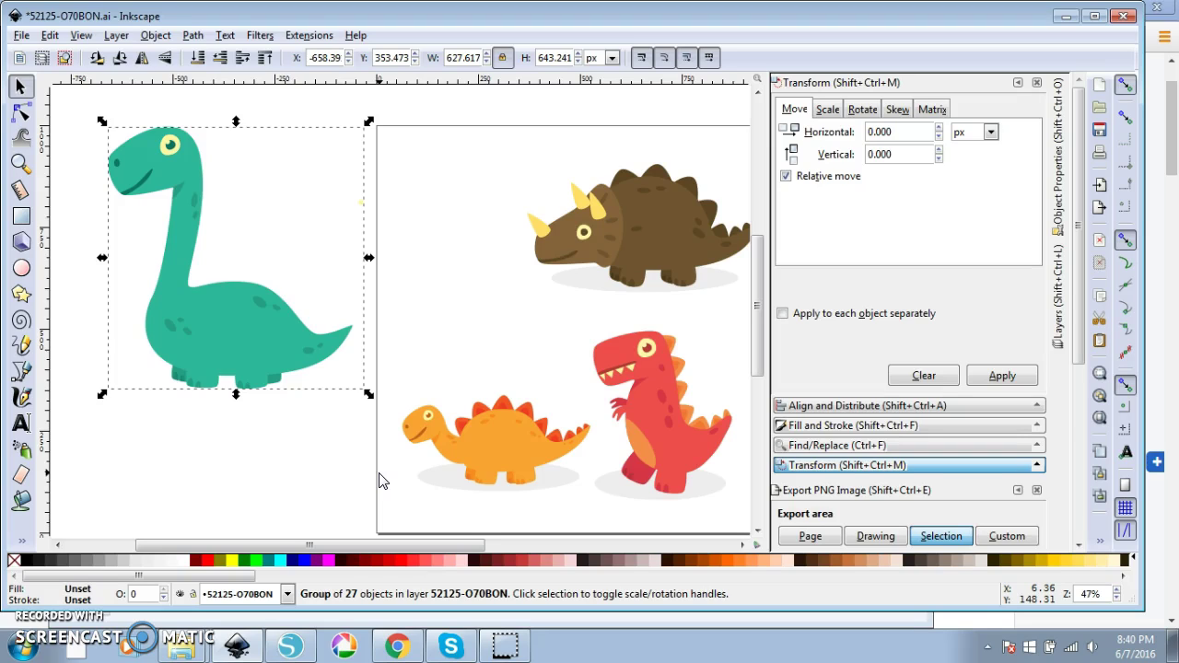
left_click_drag(245, 350, 204, 339)
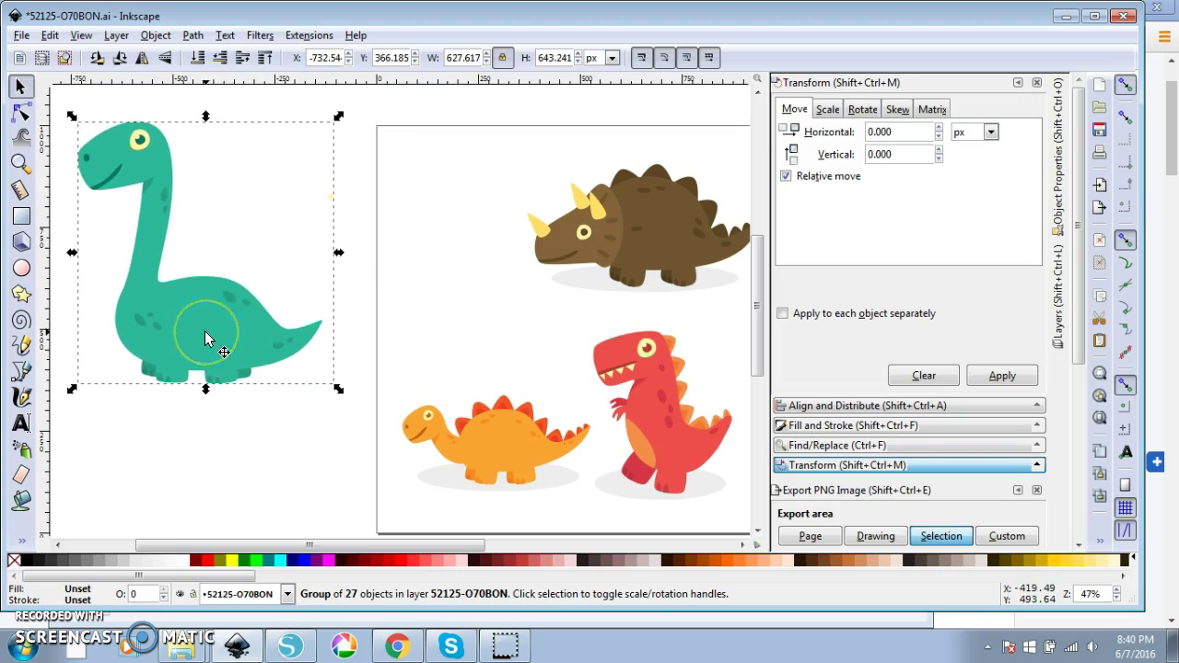
- Delete the orange, red and brown dinosaurs' shadows and group the orange dinosaur's 28 objects
left_click(448, 488)
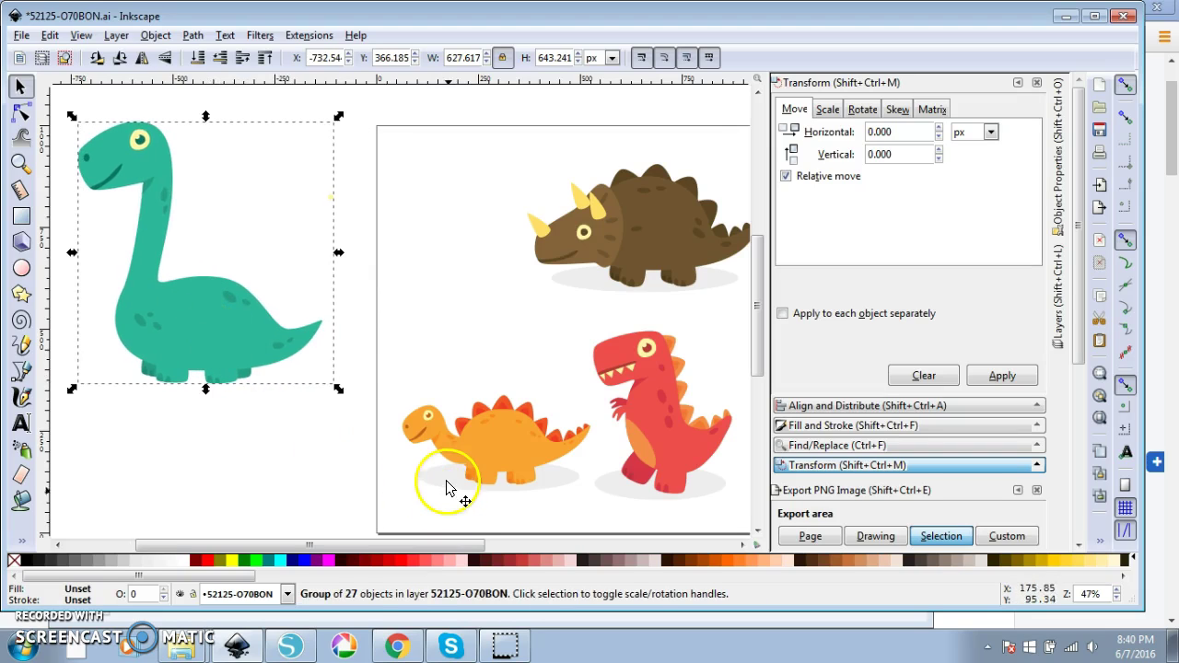
key("Delete")
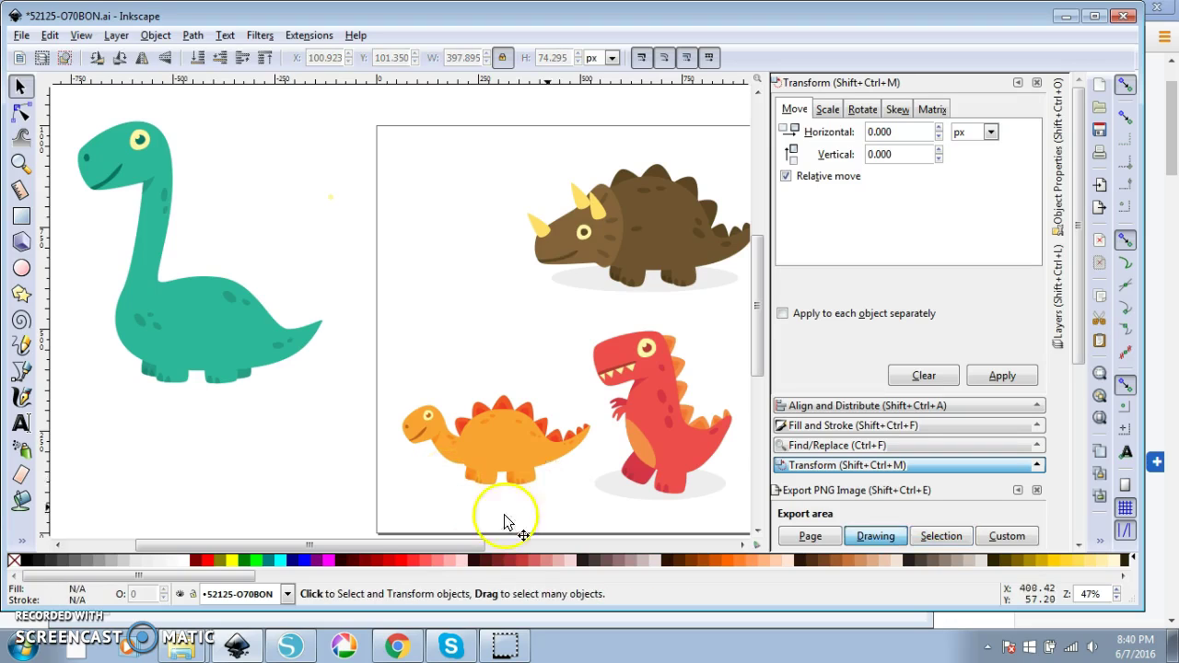
left_click(602, 488)
key("Delete")
left_click(591, 284)
key("Delete")
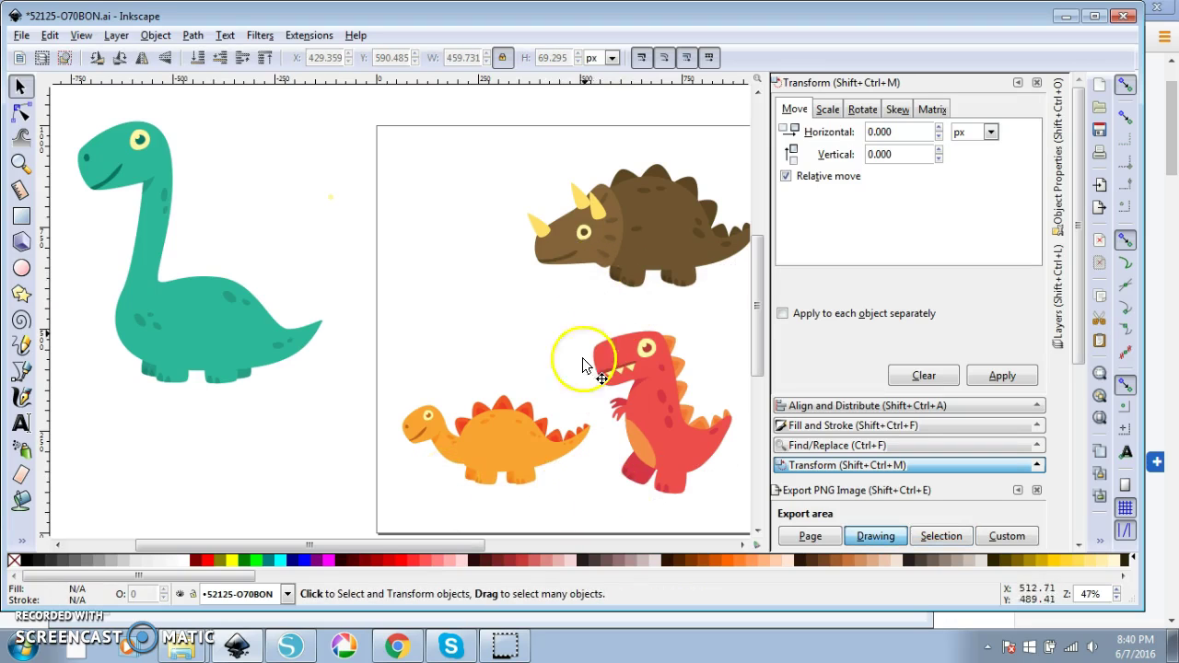
left_click_drag(376, 371, 599, 514)
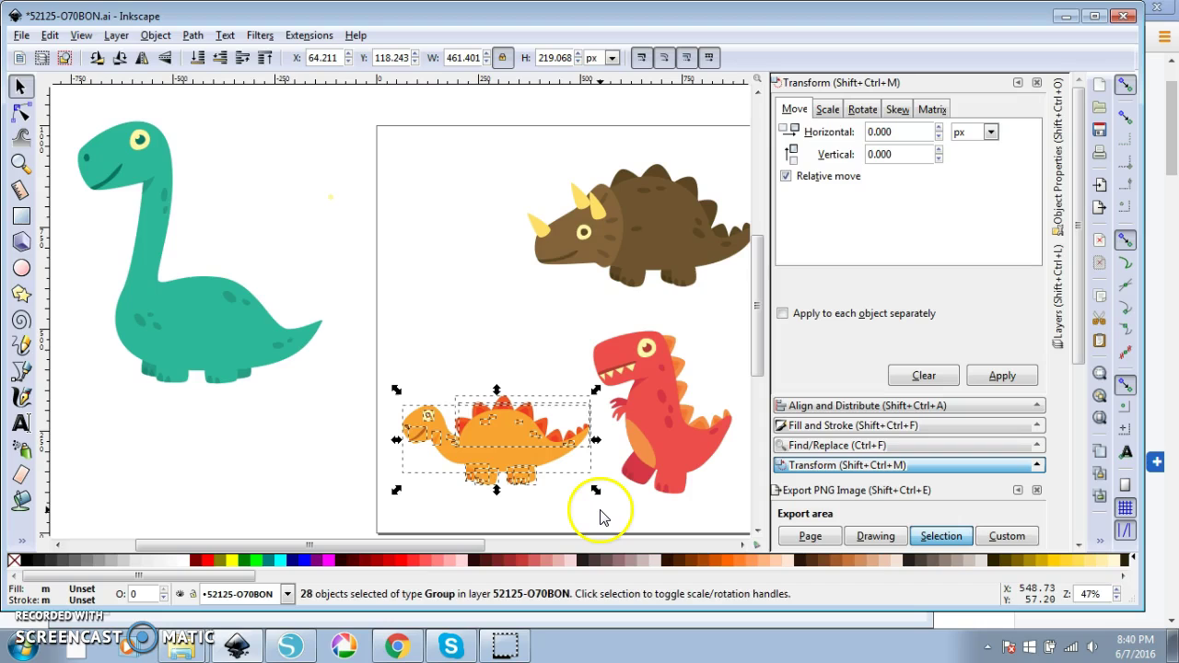
key("ctrl+g")
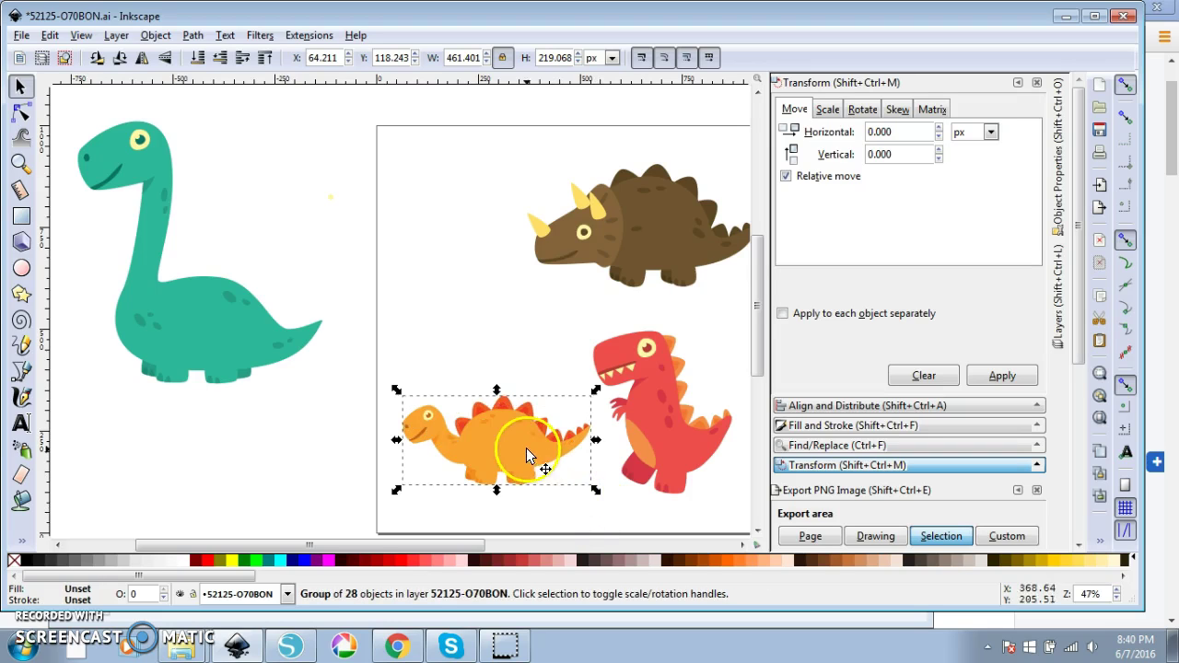
- Shrink the green dinosaur to about 58% and move it onto the page
left_click(249, 345)
left_click_drag(339, 395, 230, 292)
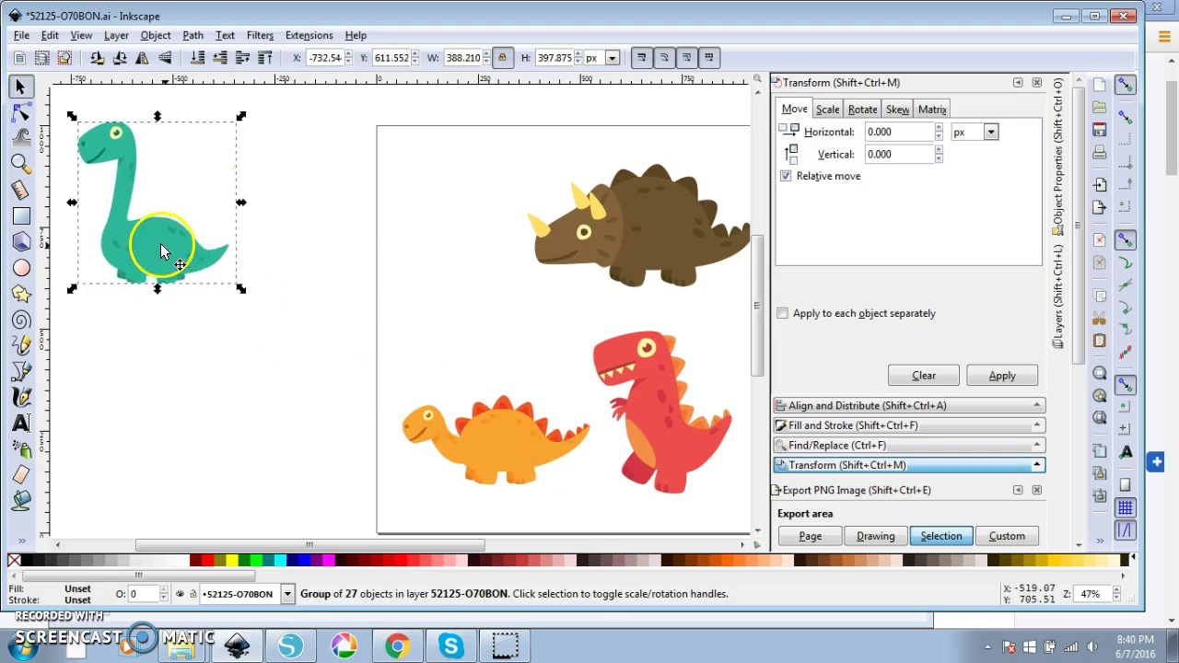
left_click_drag(166, 250, 474, 303)
- Group the red dinosaur's 23 parts and nudge the red and green dinosaurs into place
left_click_drag(513, 136, 750, 310)
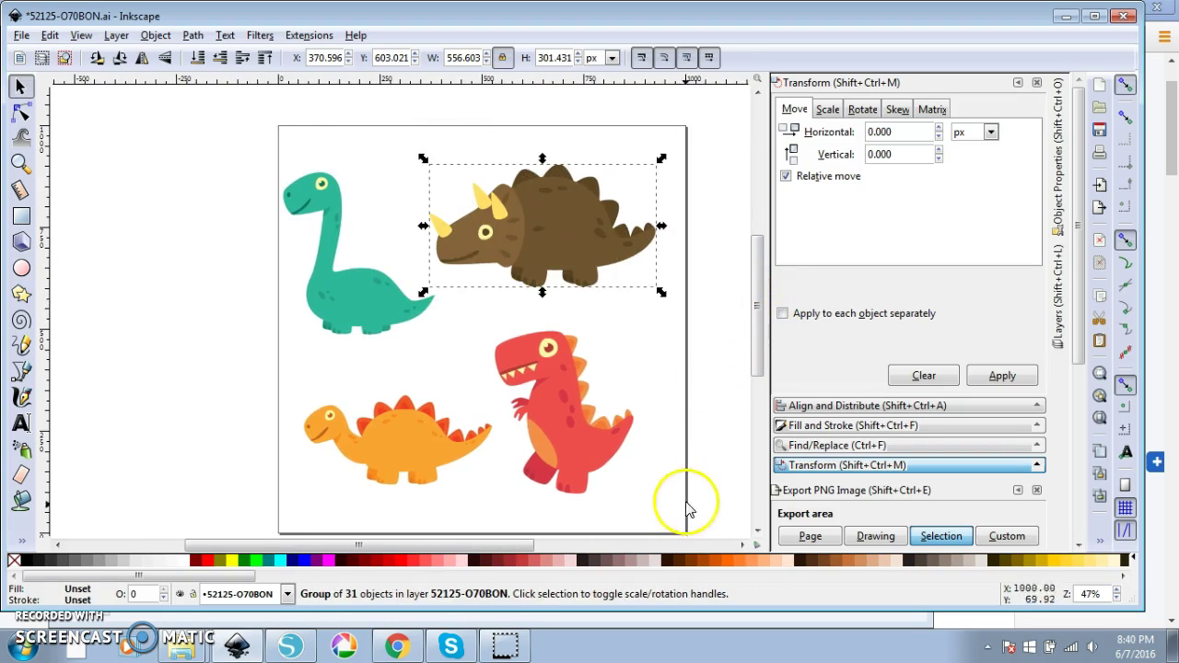
left_click_drag(679, 498, 488, 318)
key("ctrl+g")
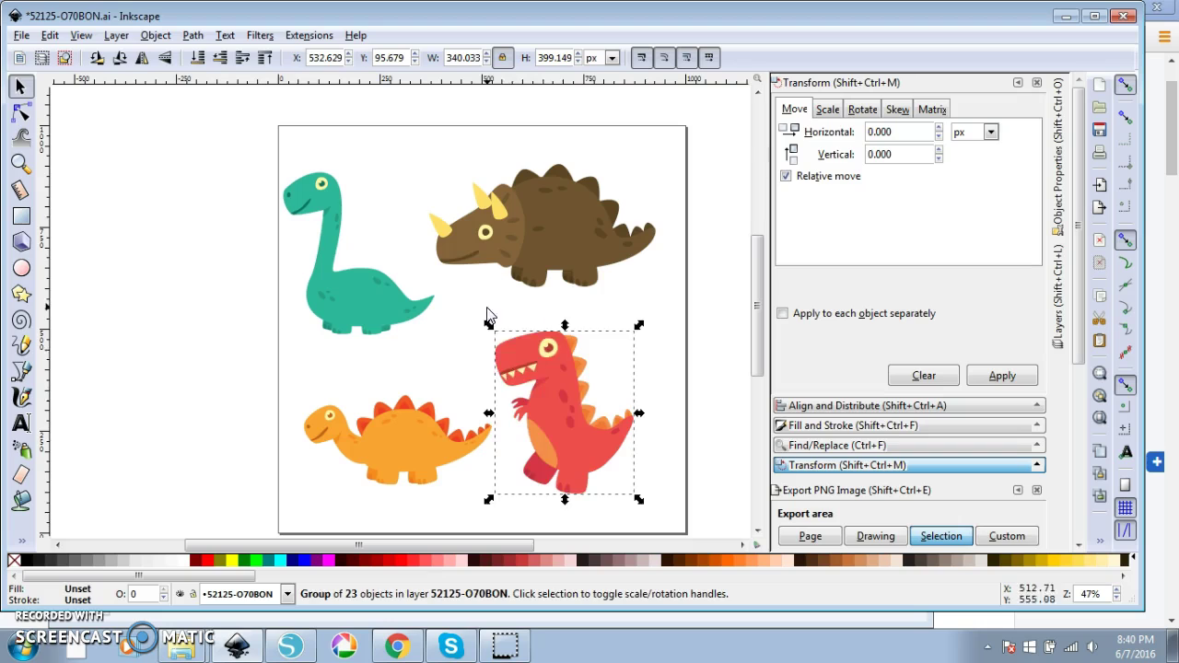
left_click_drag(551, 417, 580, 434)
left_click_drag(412, 278, 438, 288)
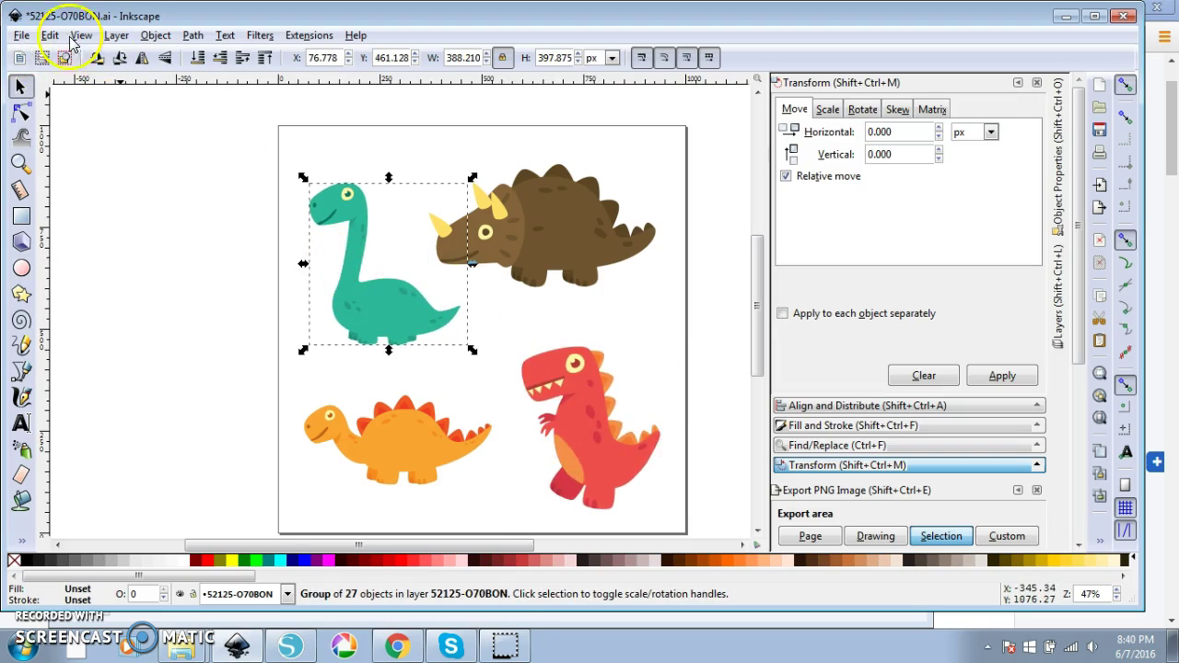
- Save the artwork as an Optimized SVG named 'dino group' in the Desktop's dino folder
left_click(22, 37)
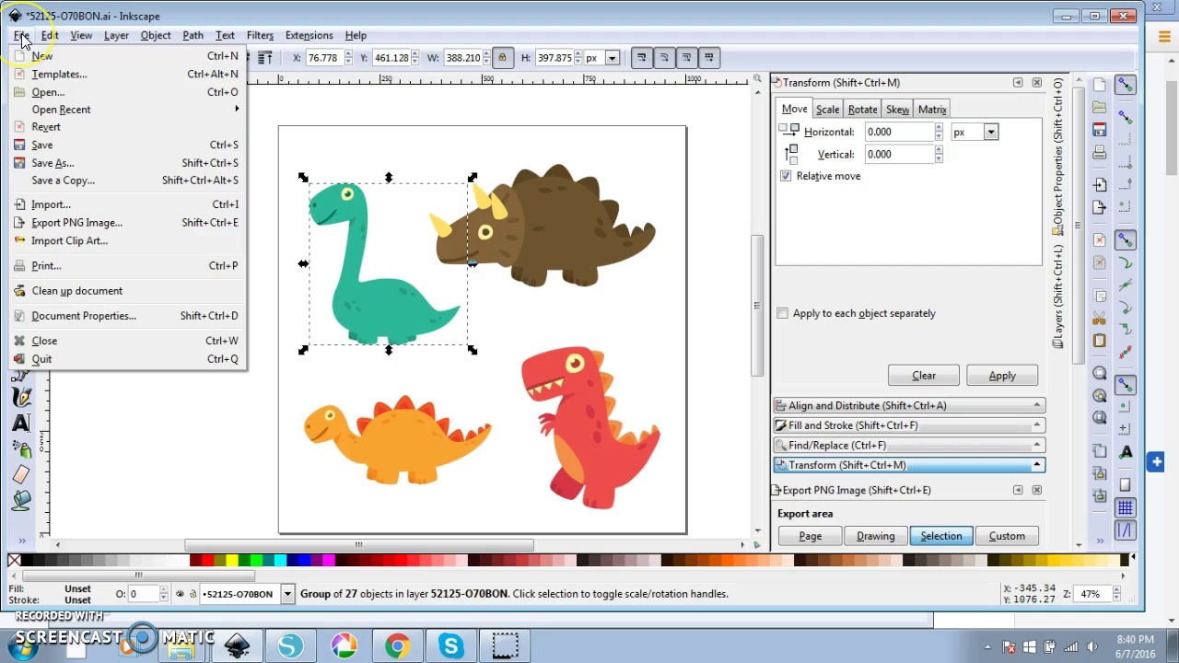
left_click(55, 162)
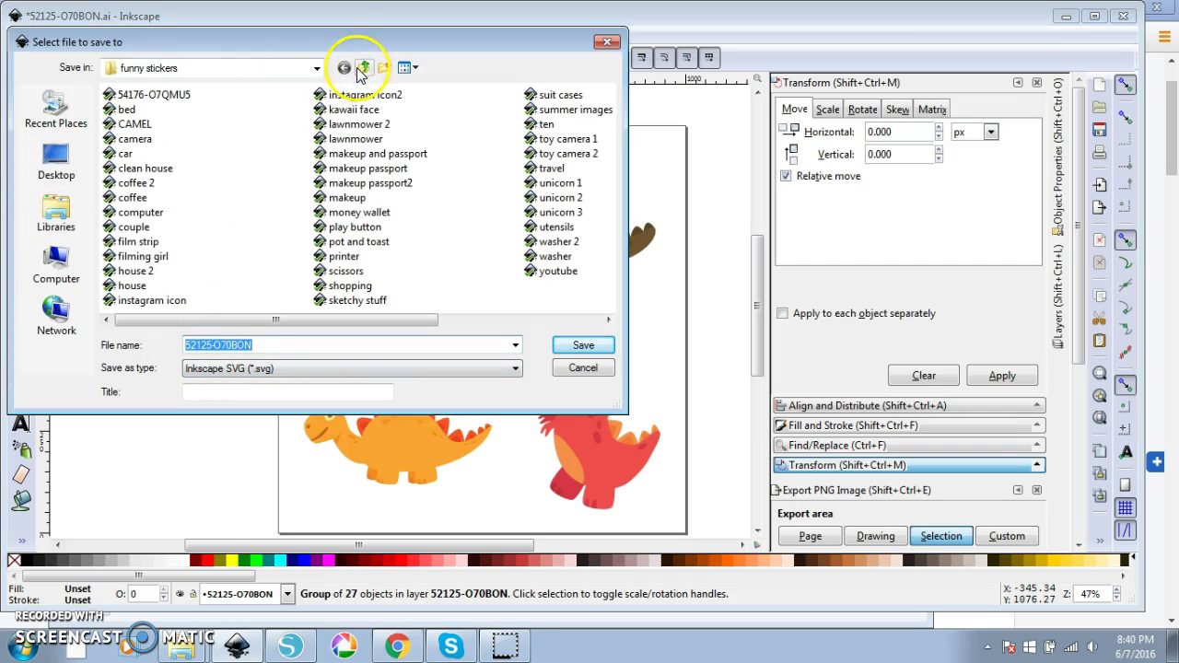
left_click(55, 157)
double_click(166, 238)
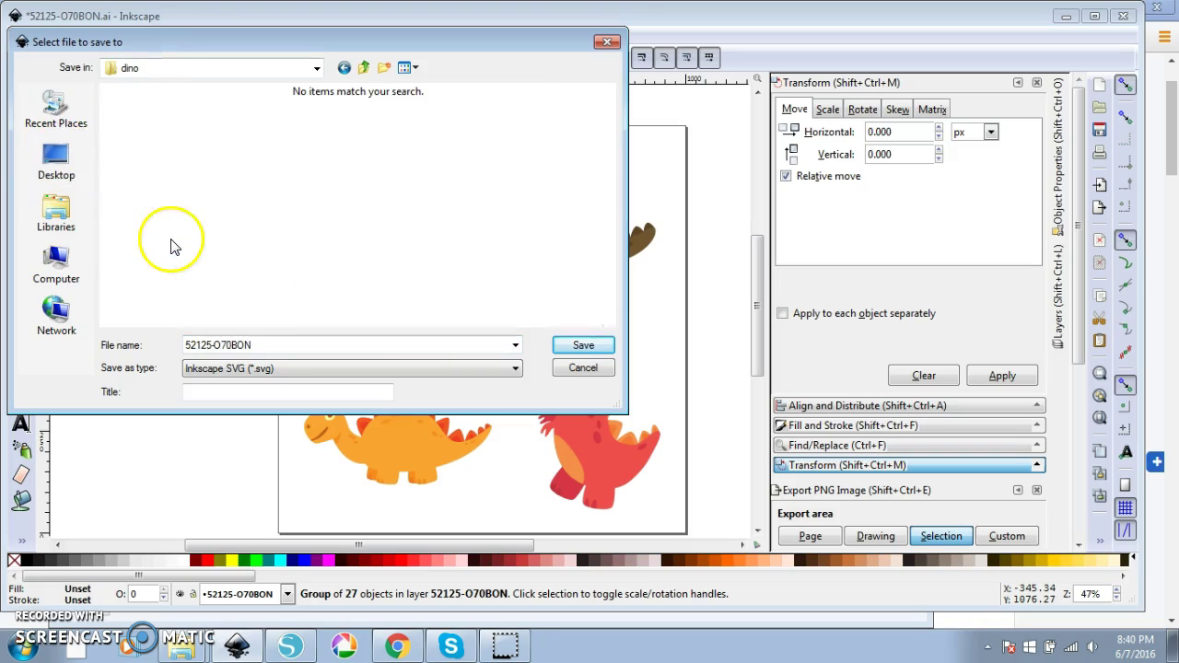
left_click(241, 369)
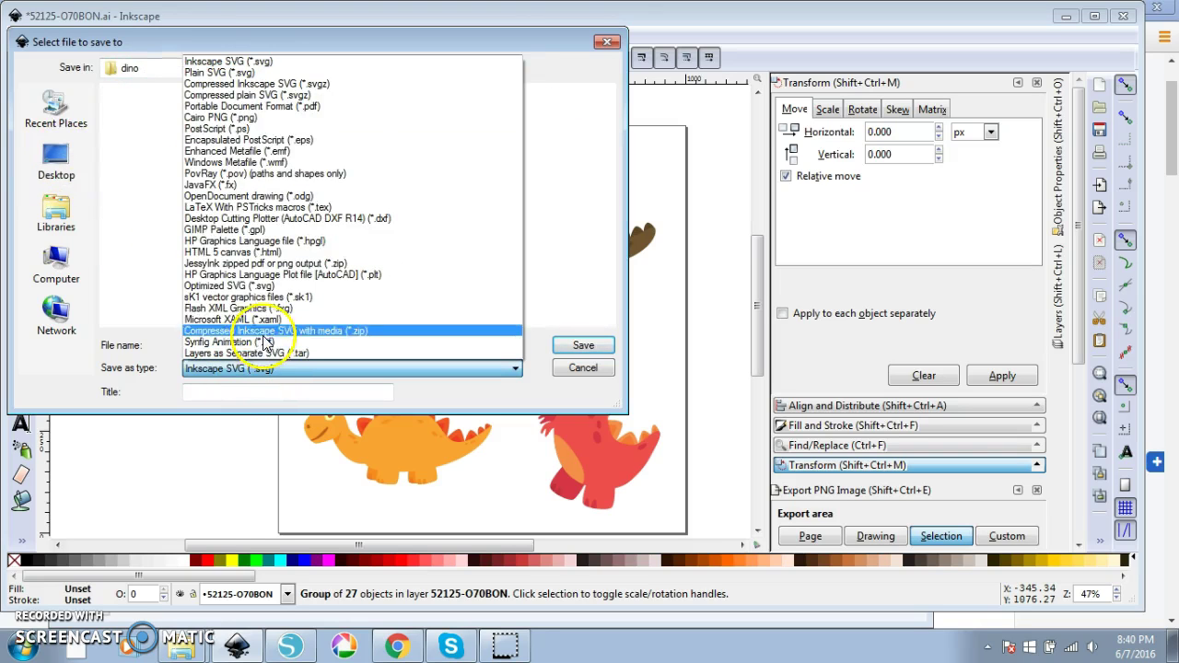
left_click(266, 287)
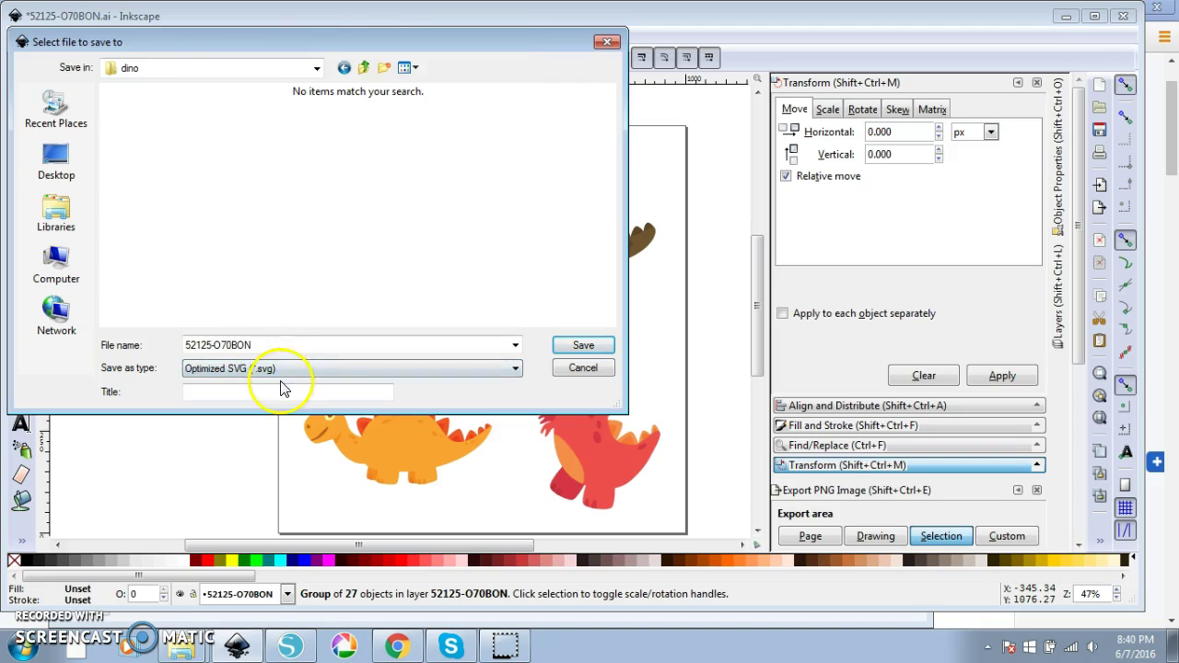
double_click(275, 347)
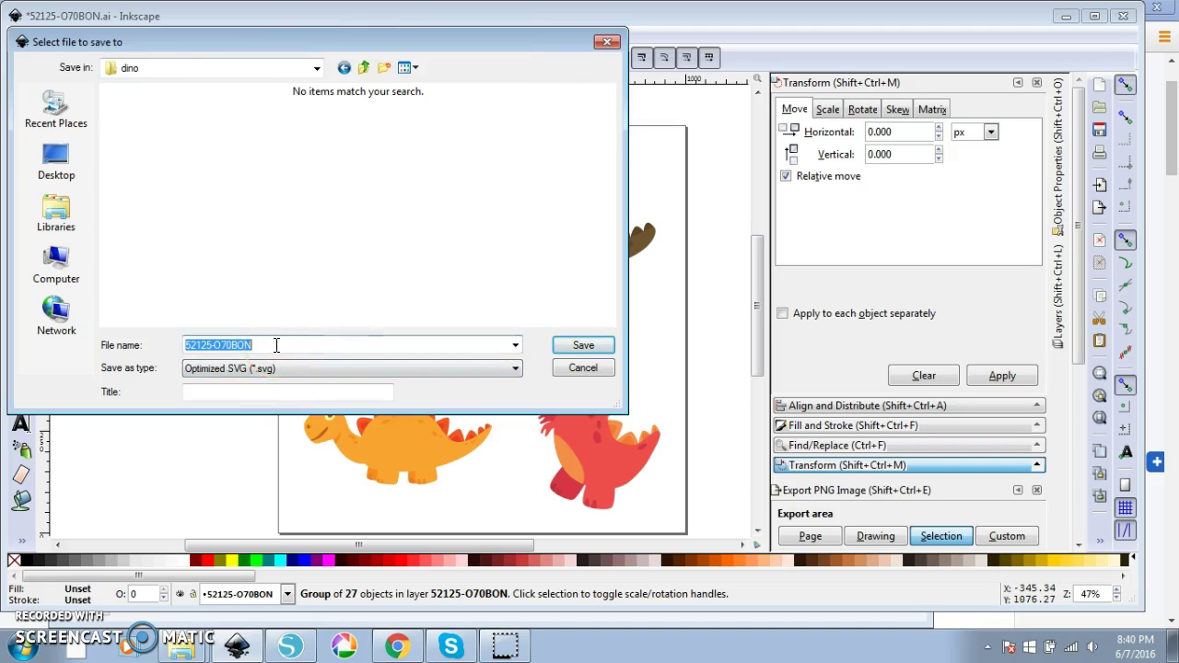
type("dino group")
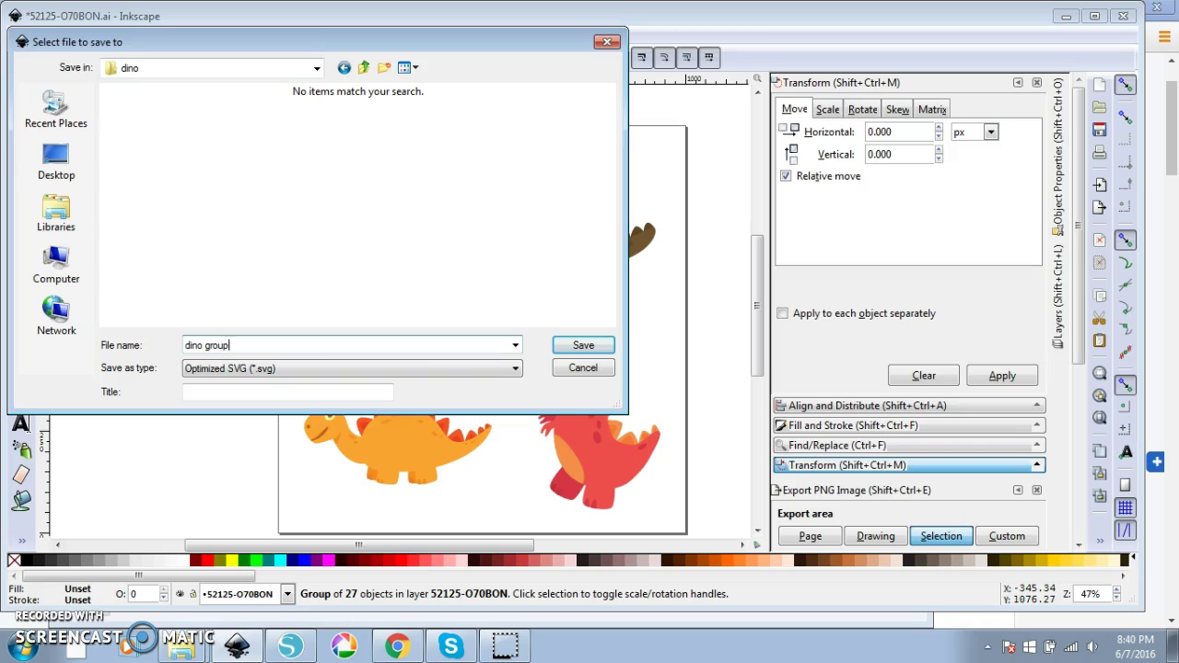
left_click(580, 345)
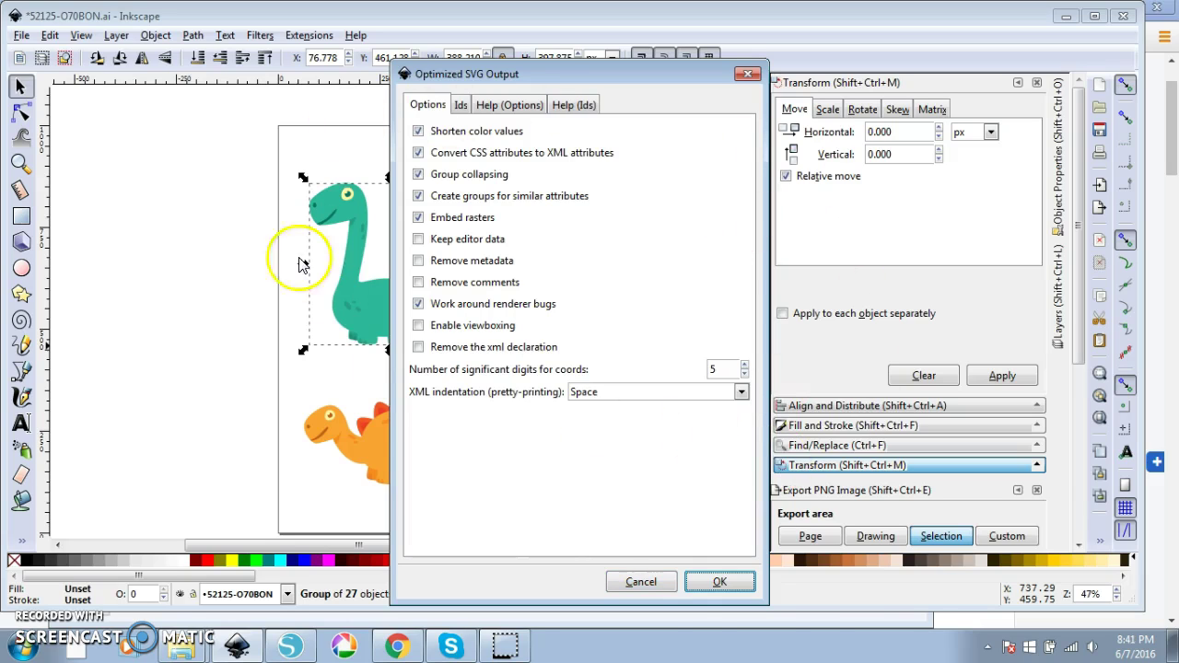
left_click(716, 582)
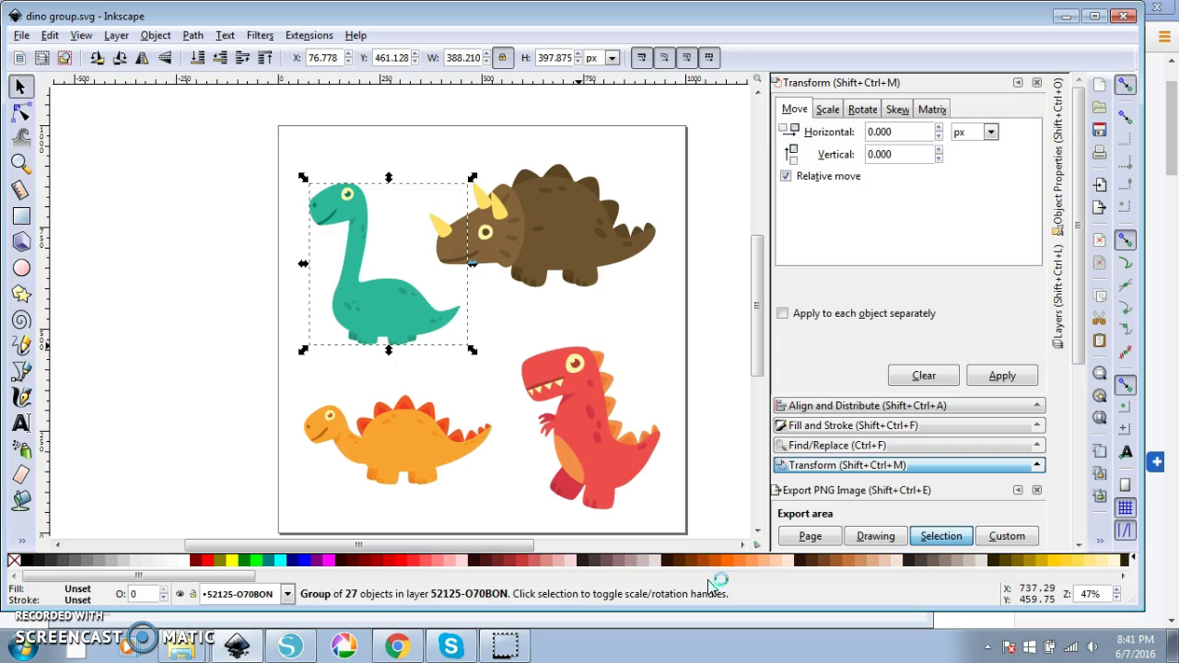
- Switch to Silhouette Studio and select dino group.svg in the dino folder, after previewing dino 1 and dino 2
left_click(291, 647)
left_click(181, 649)
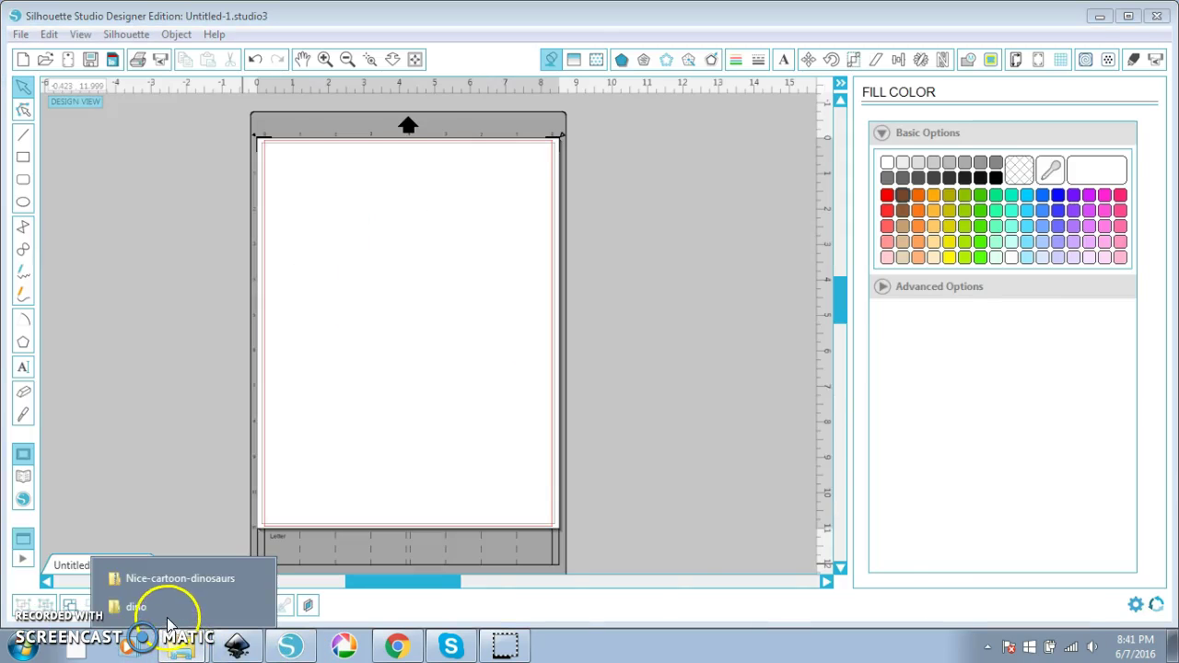
left_click(152, 610)
left_click(645, 394)
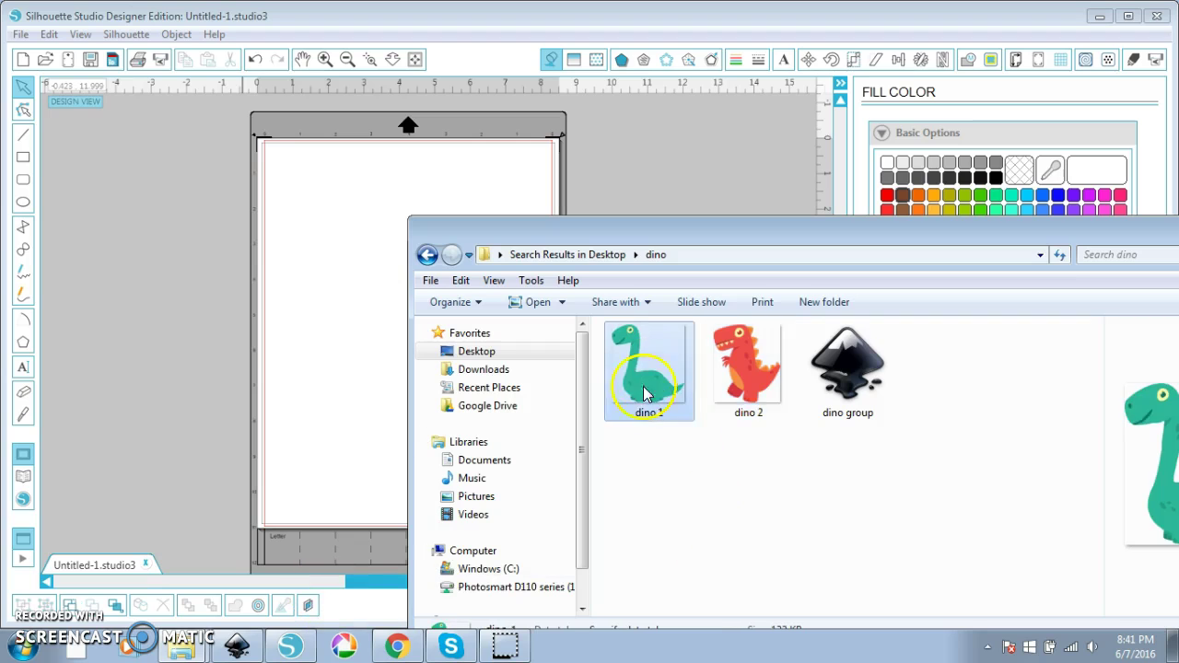
left_click(765, 376)
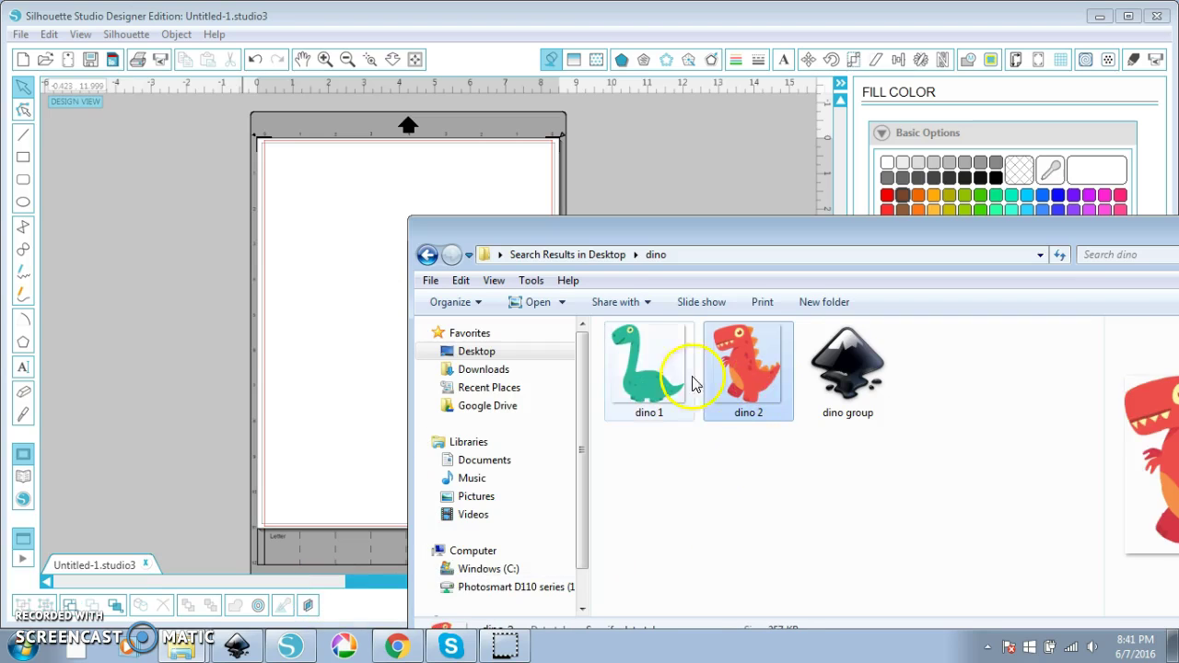
left_click(644, 367)
left_click(751, 378)
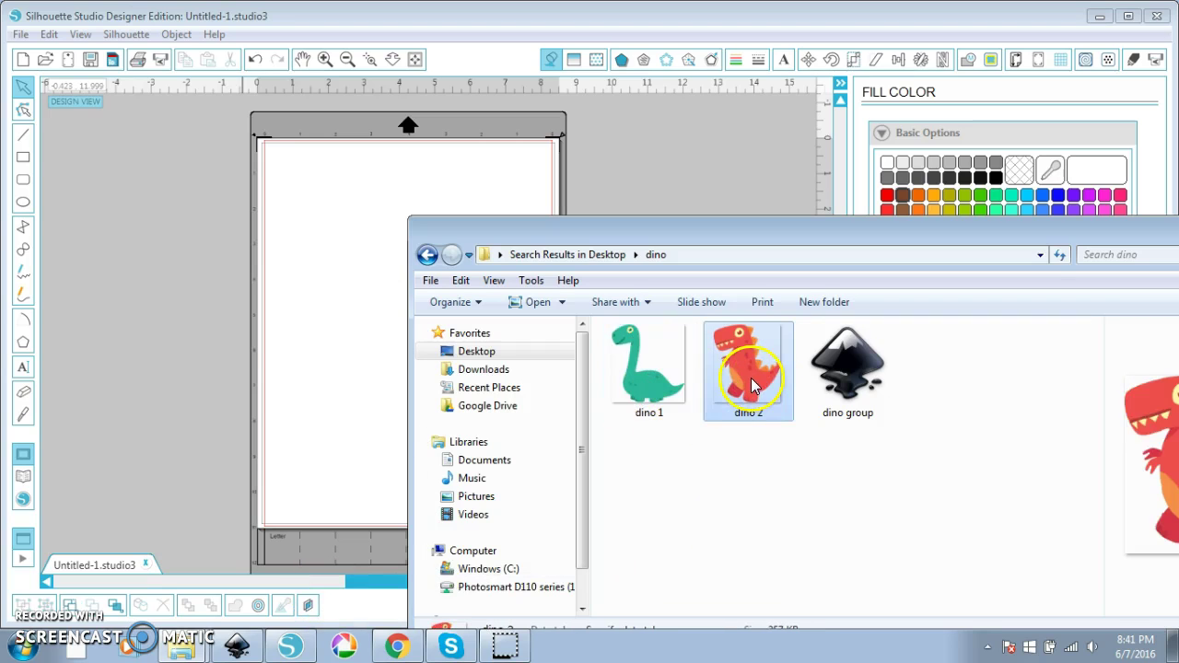
left_click(883, 378)
- Drag dino group.svg into Silhouette Studio and place the dinosaurs on the cutting mat
left_click_drag(803, 231, 709, 123)
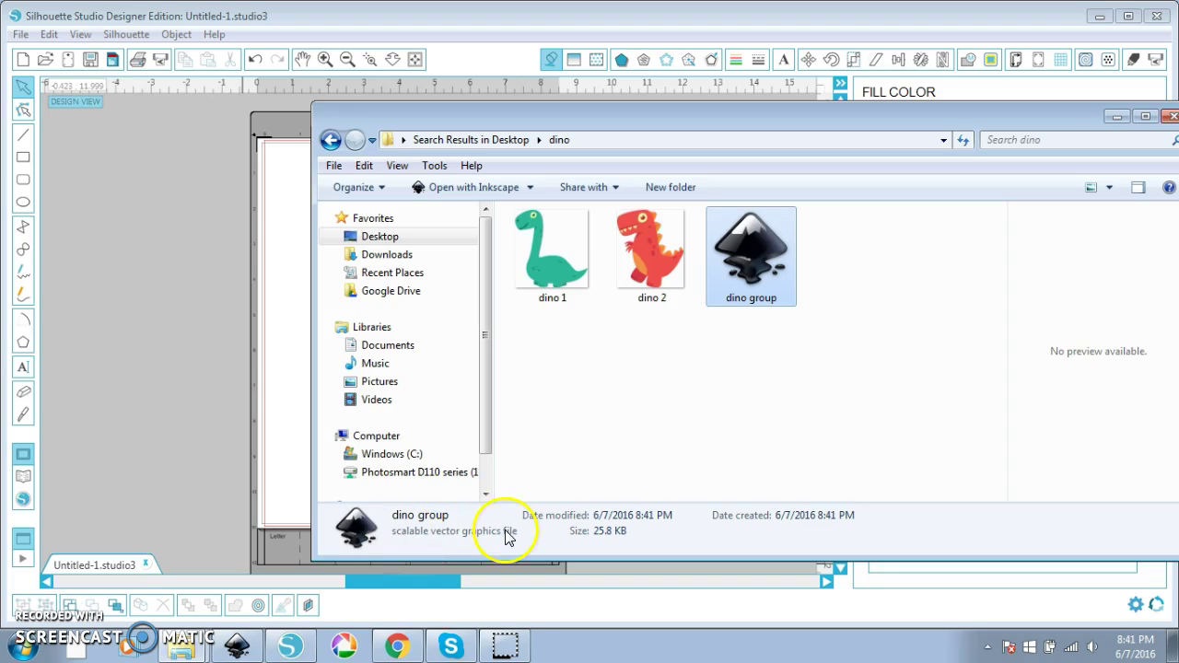
left_click_drag(734, 265, 181, 310)
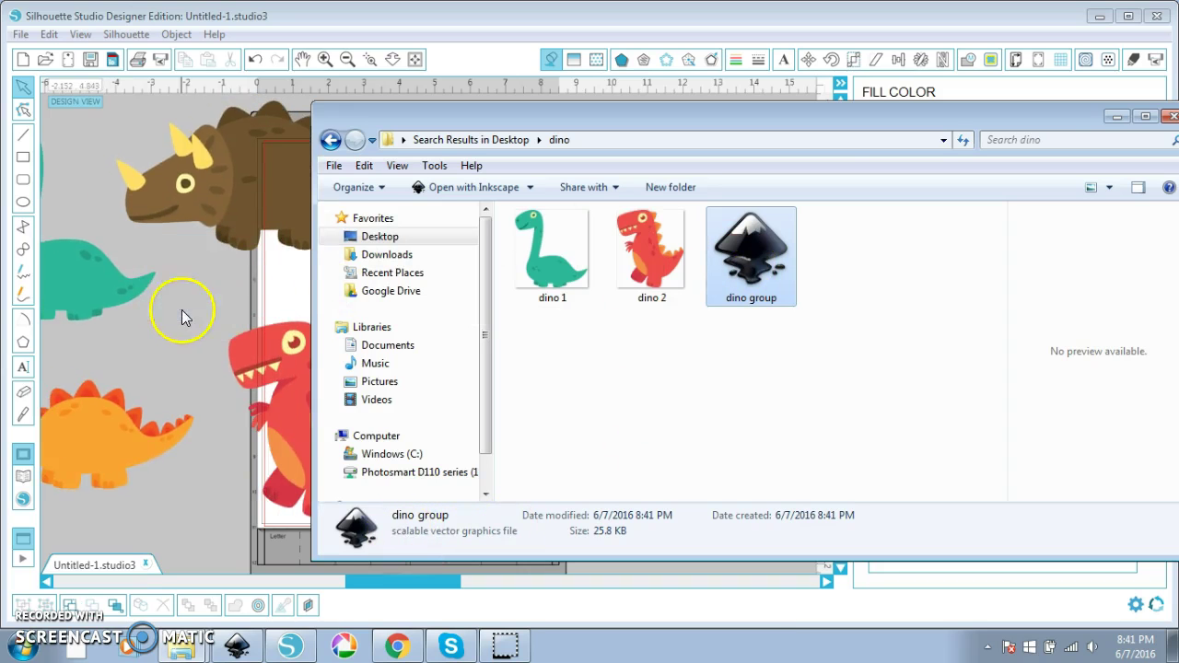
left_click(207, 364)
left_click_drag(355, 474, 553, 479)
- Ungroup the dinosaurs and move the brown, green, orange and red ones off the mat
key("Escape")
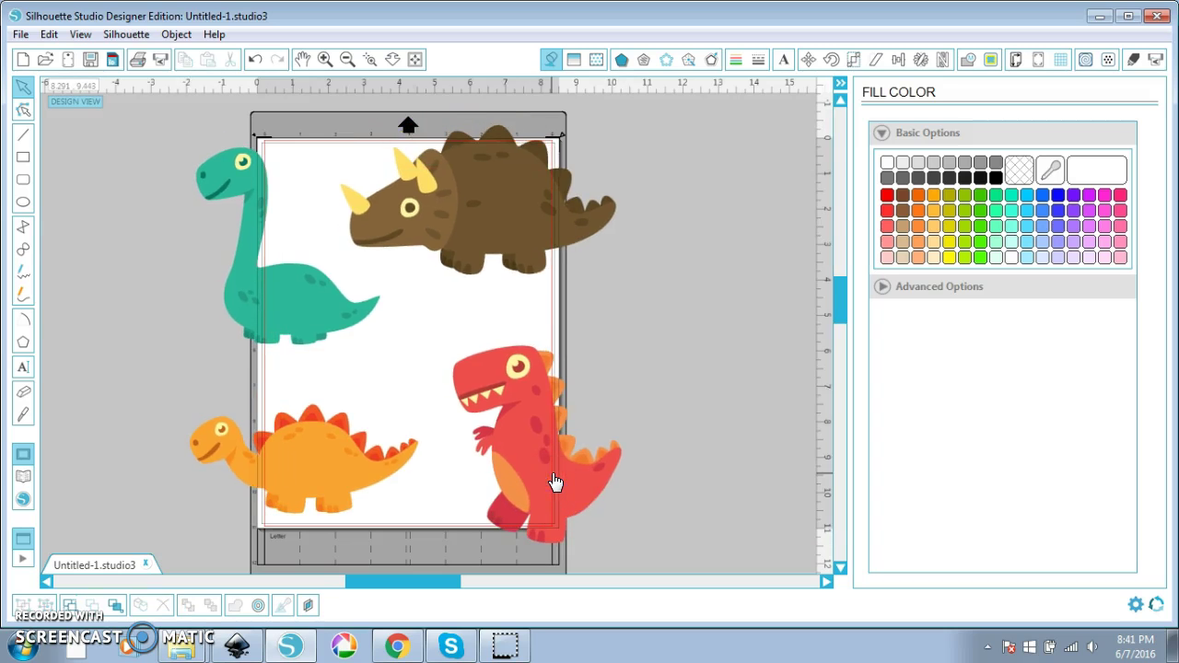
right_click(556, 483)
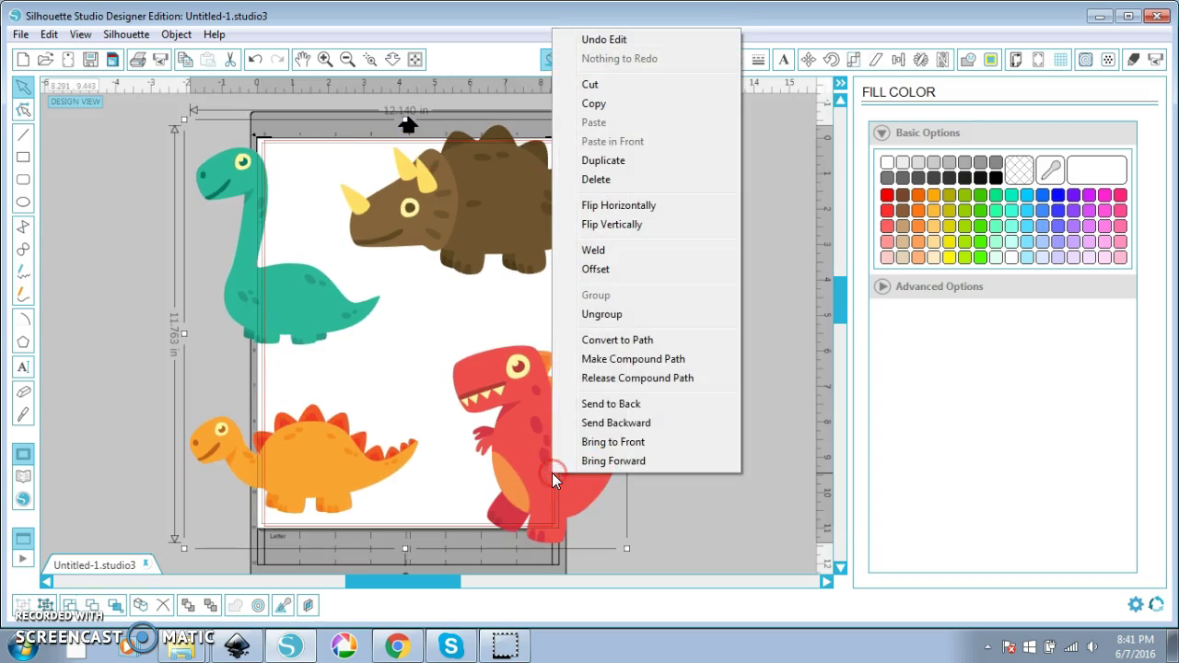
left_click(608, 316)
left_click(688, 426)
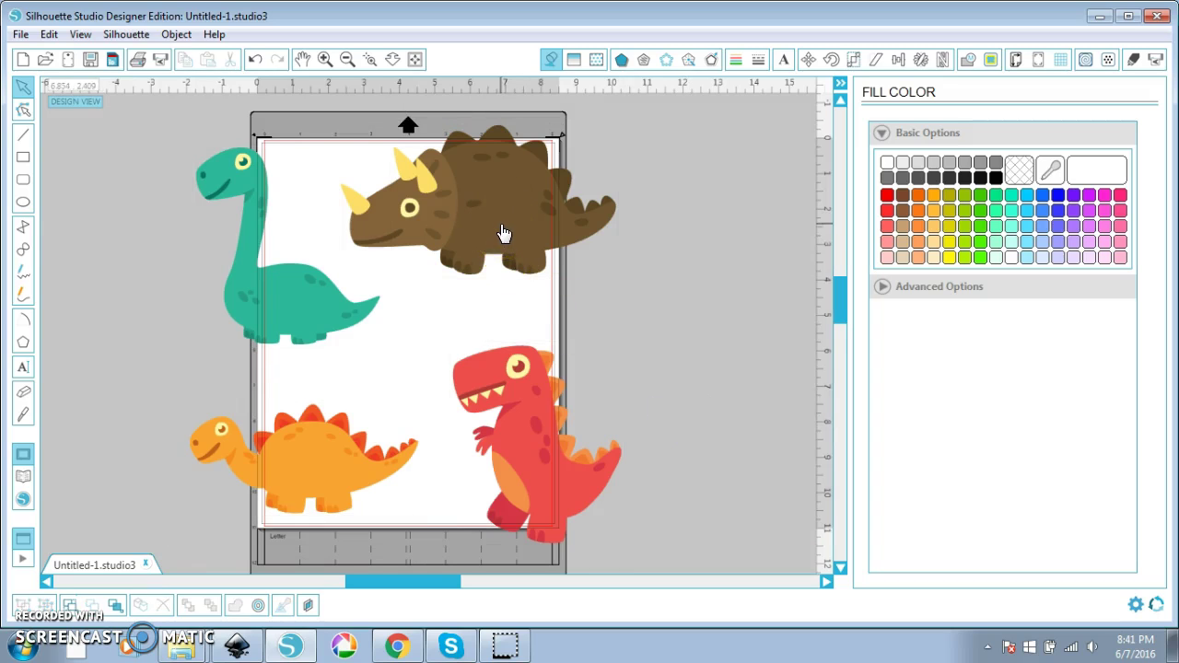
left_click_drag(503, 234, 739, 236)
left_click_drag(253, 265, 150, 200)
left_click_drag(284, 490, 197, 470)
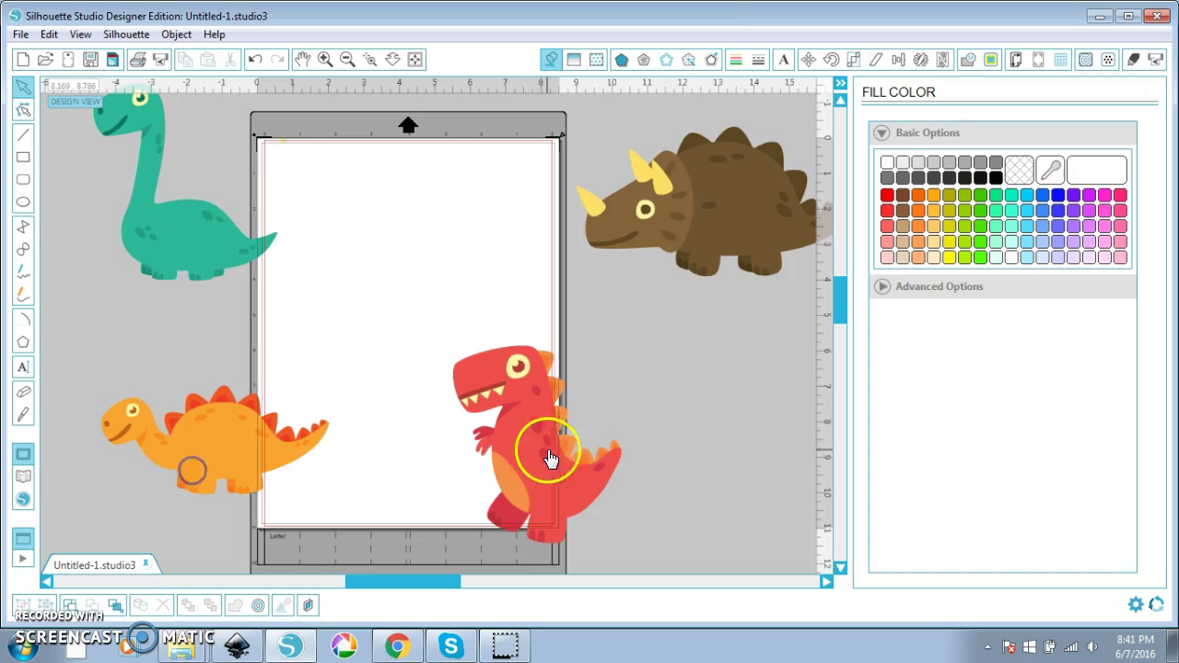
right_click(549, 459)
left_click(598, 294)
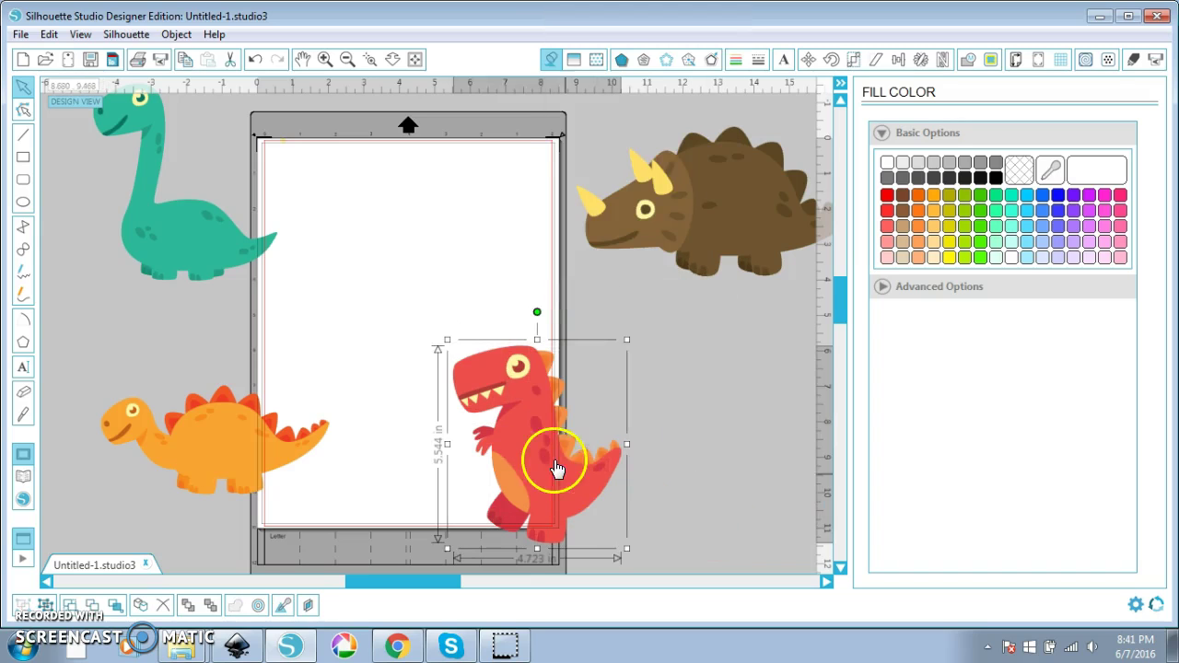
left_click_drag(553, 468, 682, 513)
- Place the green dino on the mat, push the others aside, and enlarge it to about 5.8 × 5.9 in
left_click_drag(189, 264, 422, 342)
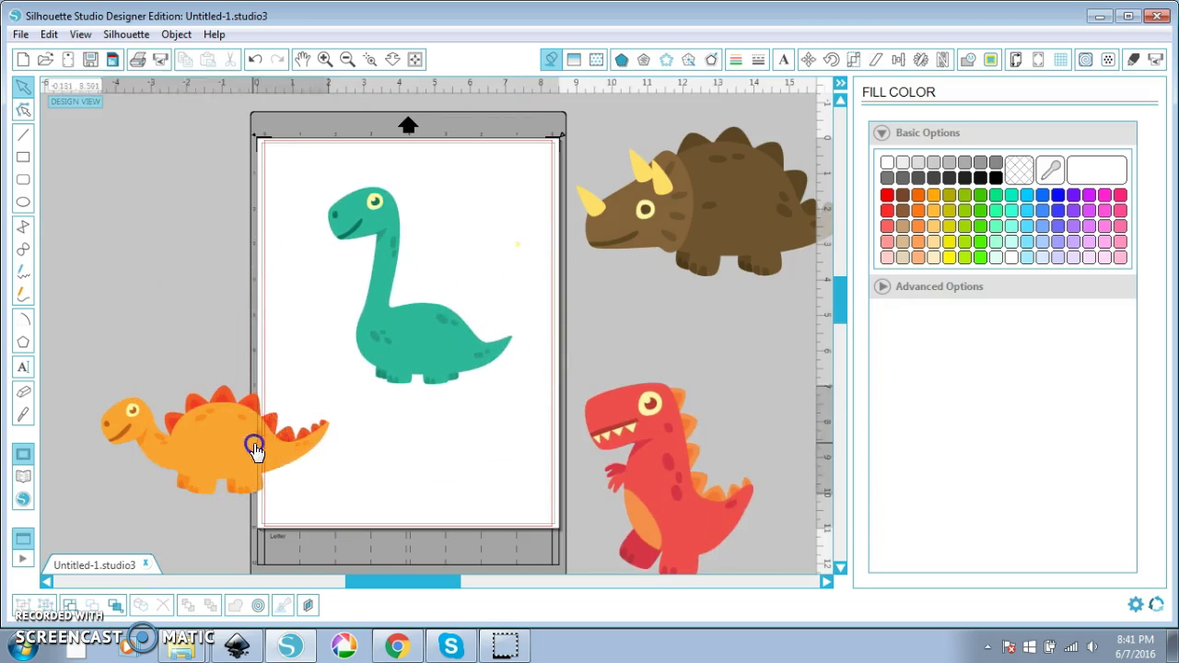
left_click_drag(255, 448, 143, 489)
left_click_drag(710, 482, 724, 510)
left_click_drag(650, 248, 691, 274)
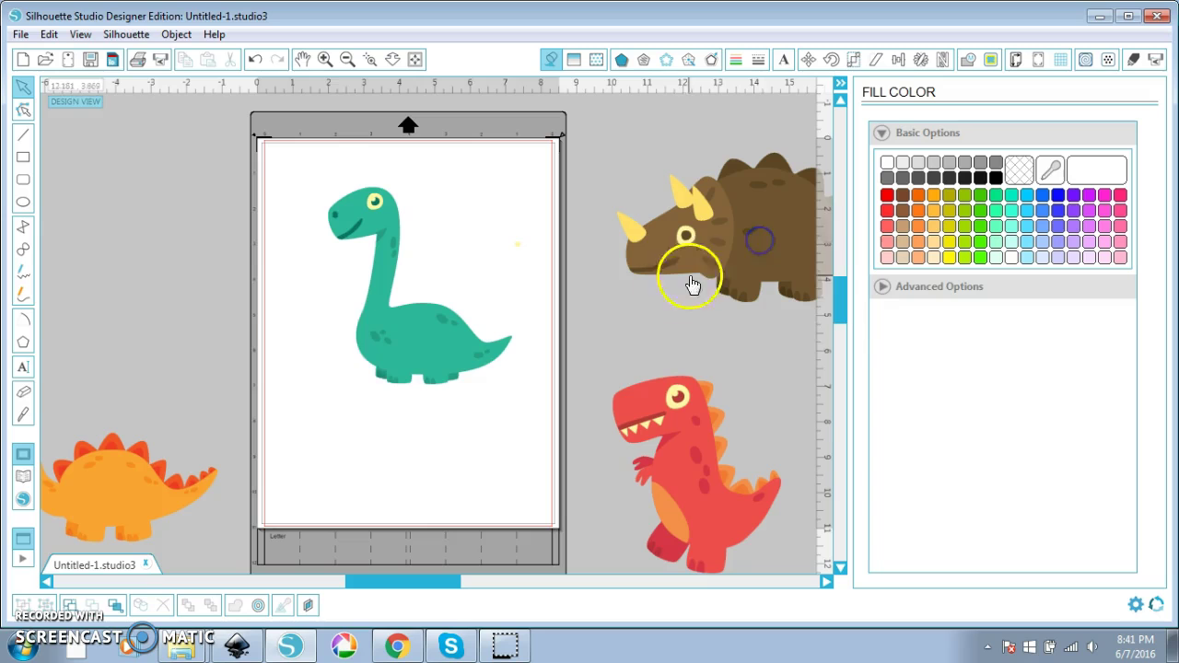
left_click(421, 342)
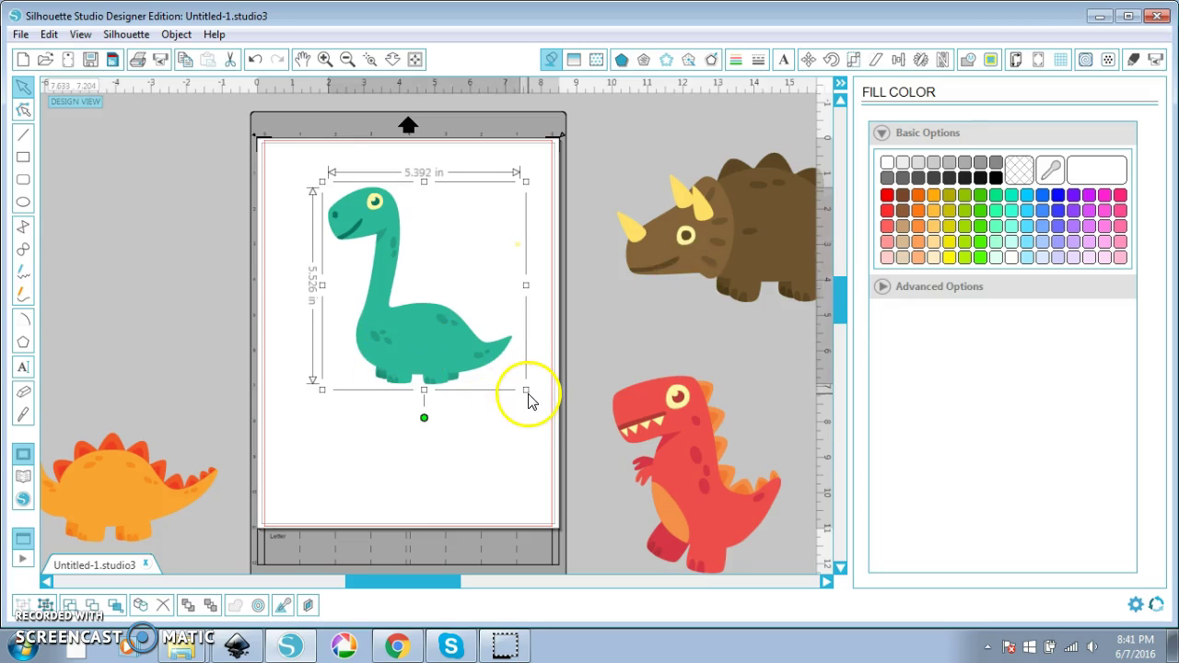
left_click_drag(526, 390, 460, 421)
left_click_drag(423, 371, 394, 369)
- Ungroup the green dino and try a yellow-orange fill on its body
right_click(393, 367)
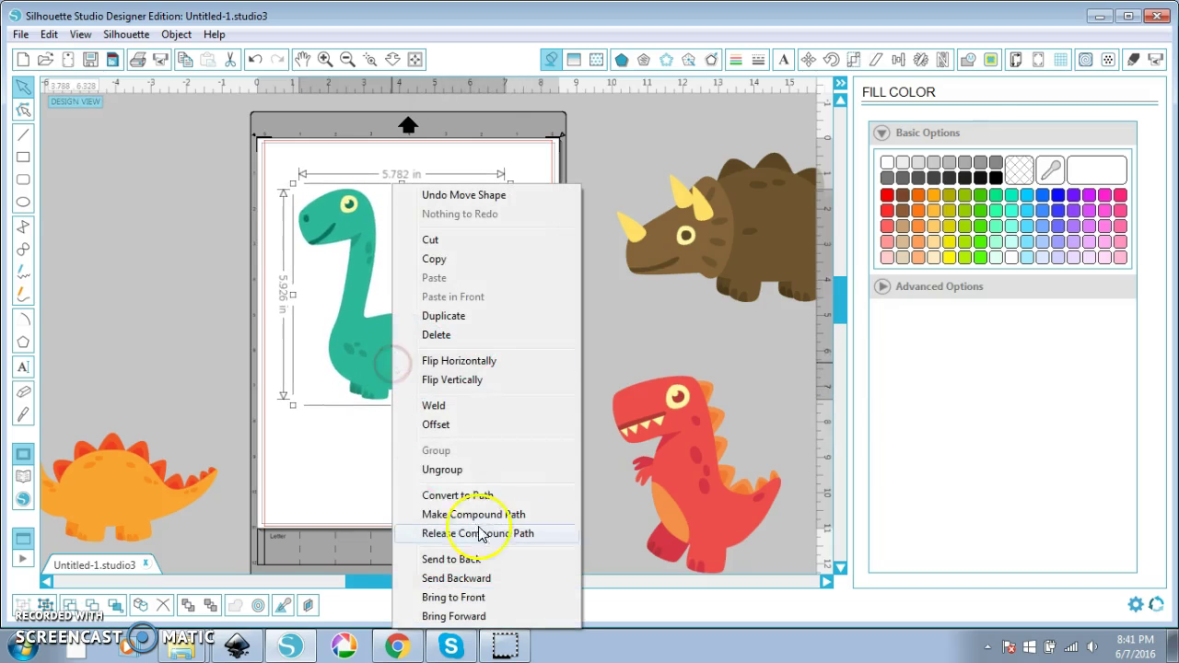
left_click(460, 471)
left_click(376, 489)
left_click(408, 368)
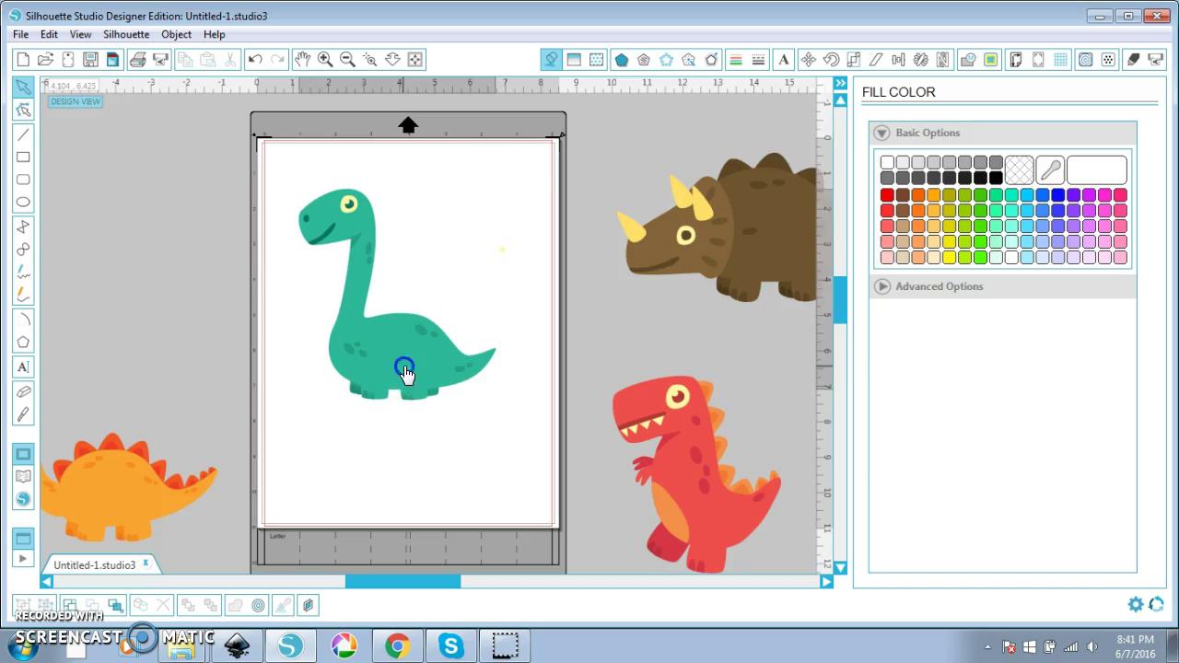
left_click(934, 196)
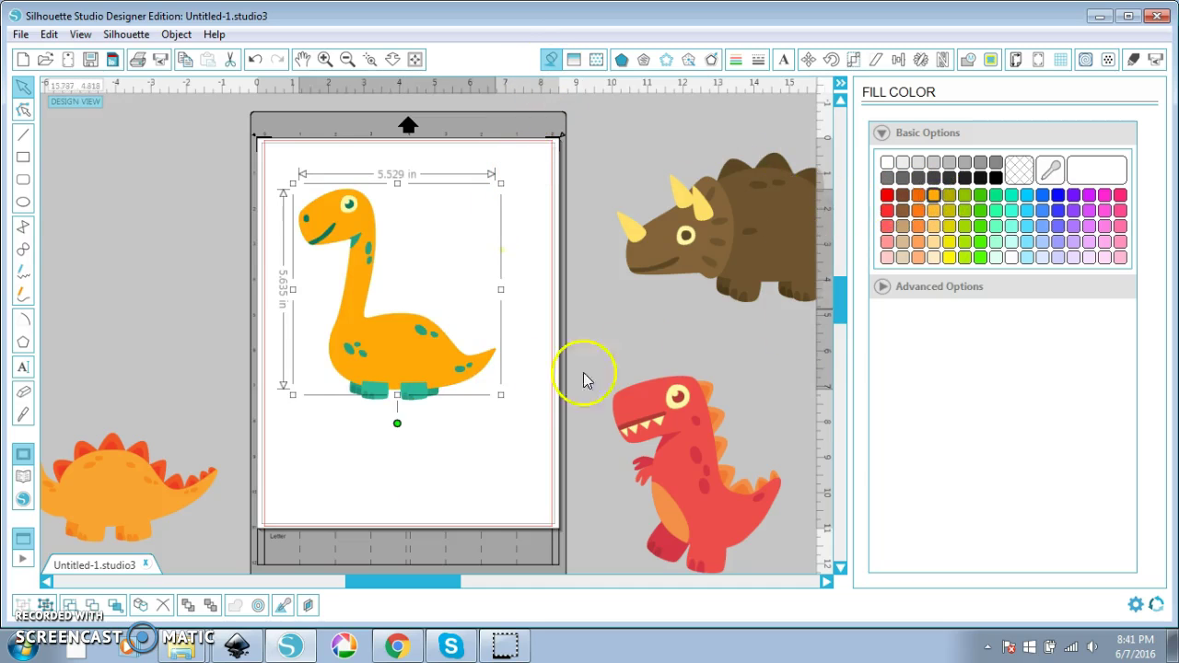
- Try orange fills on both feet, then undo all recolouring to restore the original green
left_click(415, 391)
left_click(370, 387, "shift")
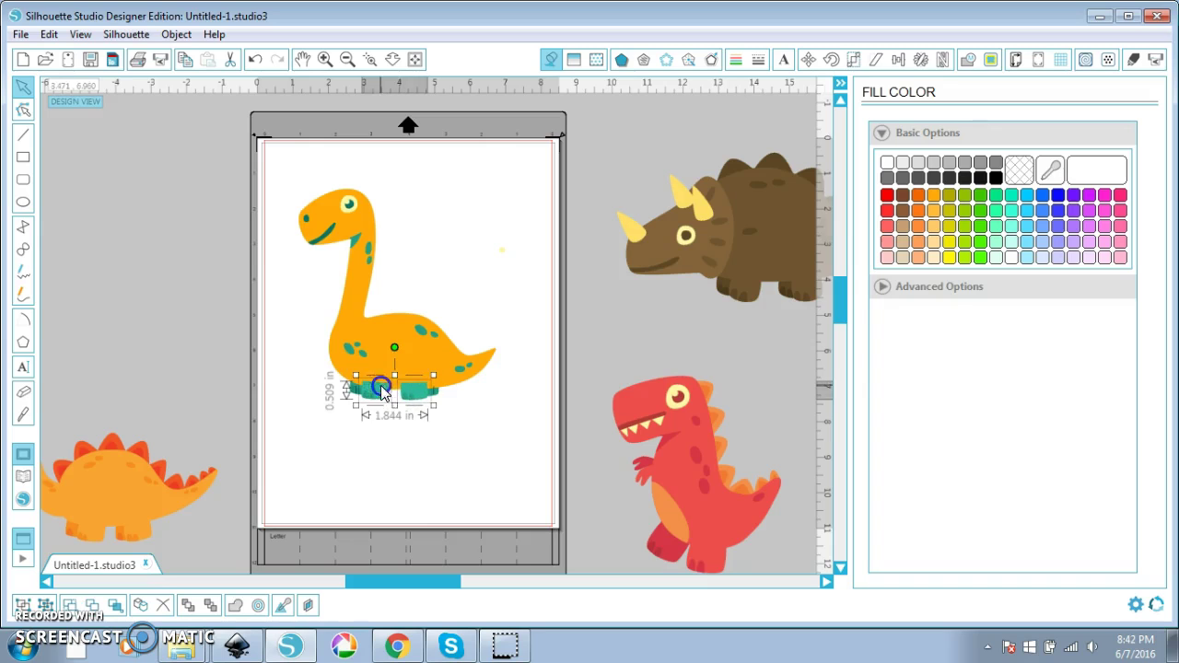
left_click(933, 195)
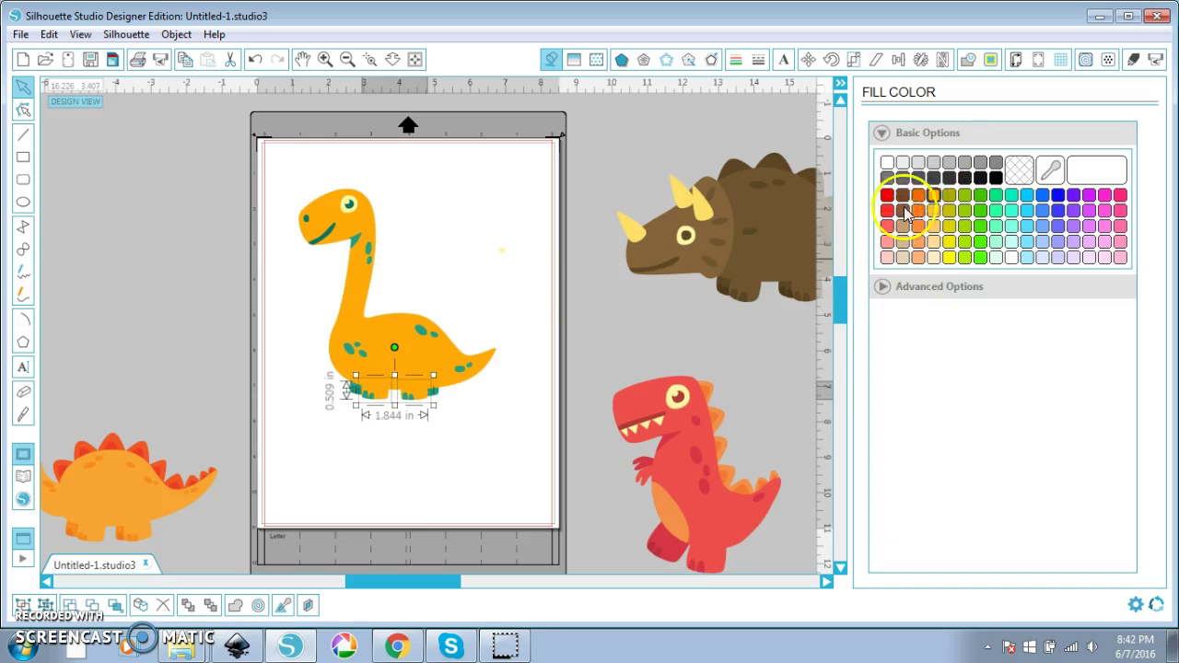
left_click(933, 210)
left_click(487, 433)
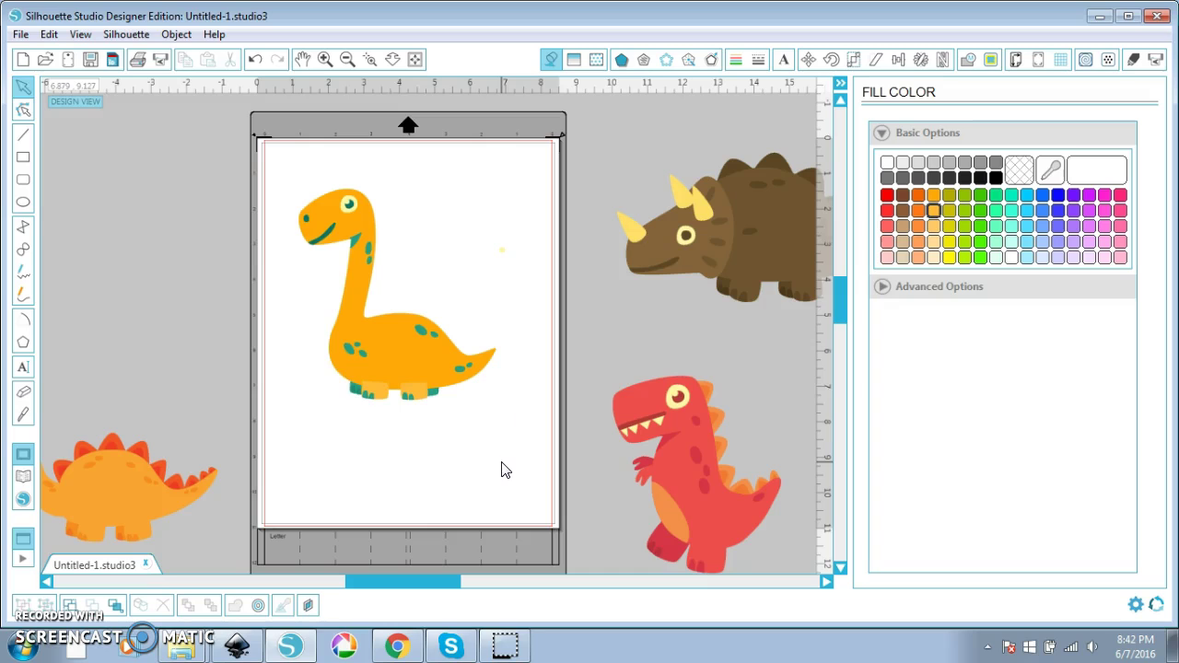
key("ctrl+z")
key("ctrl+z")
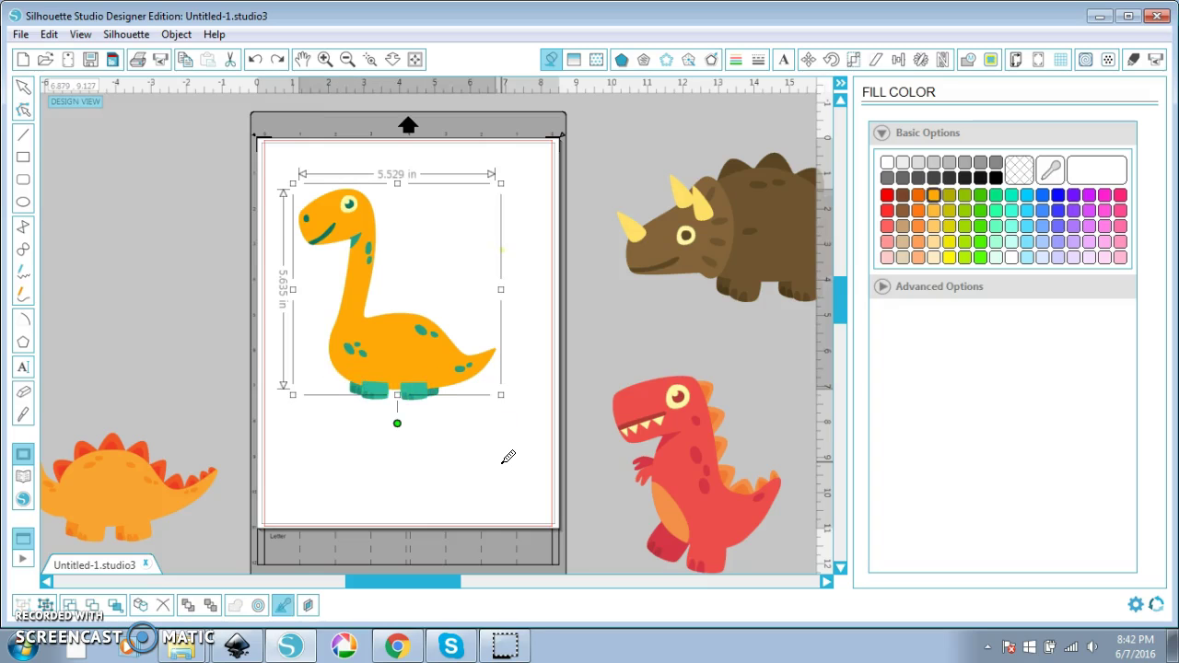
key("ctrl+z")
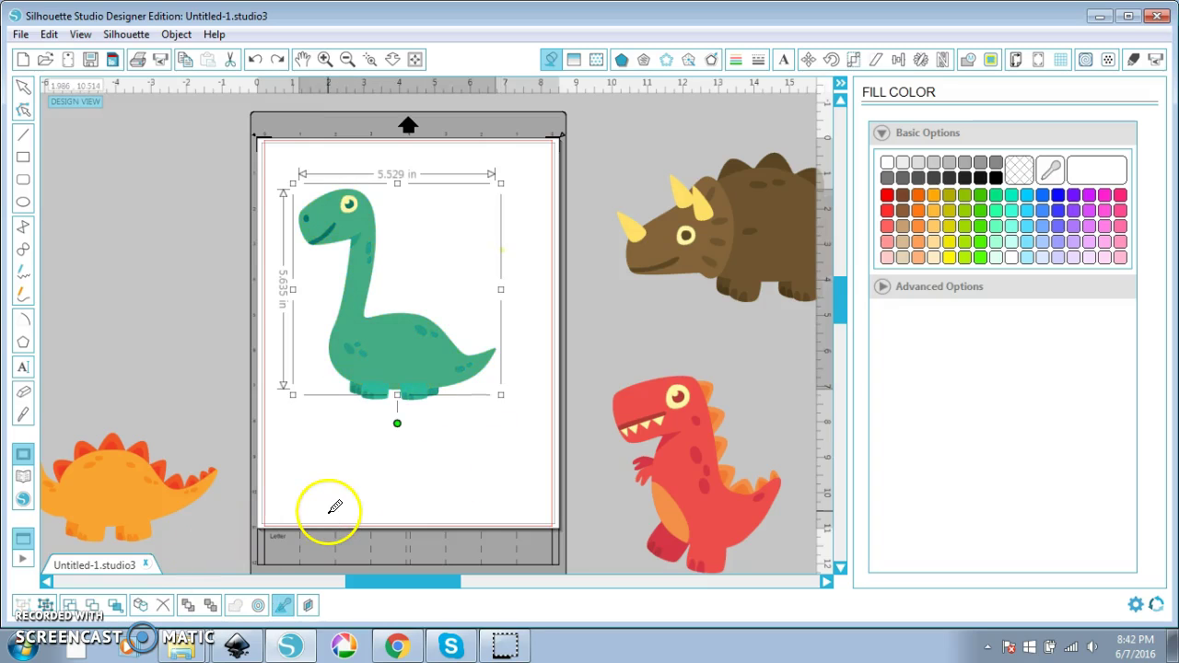
key("Escape")
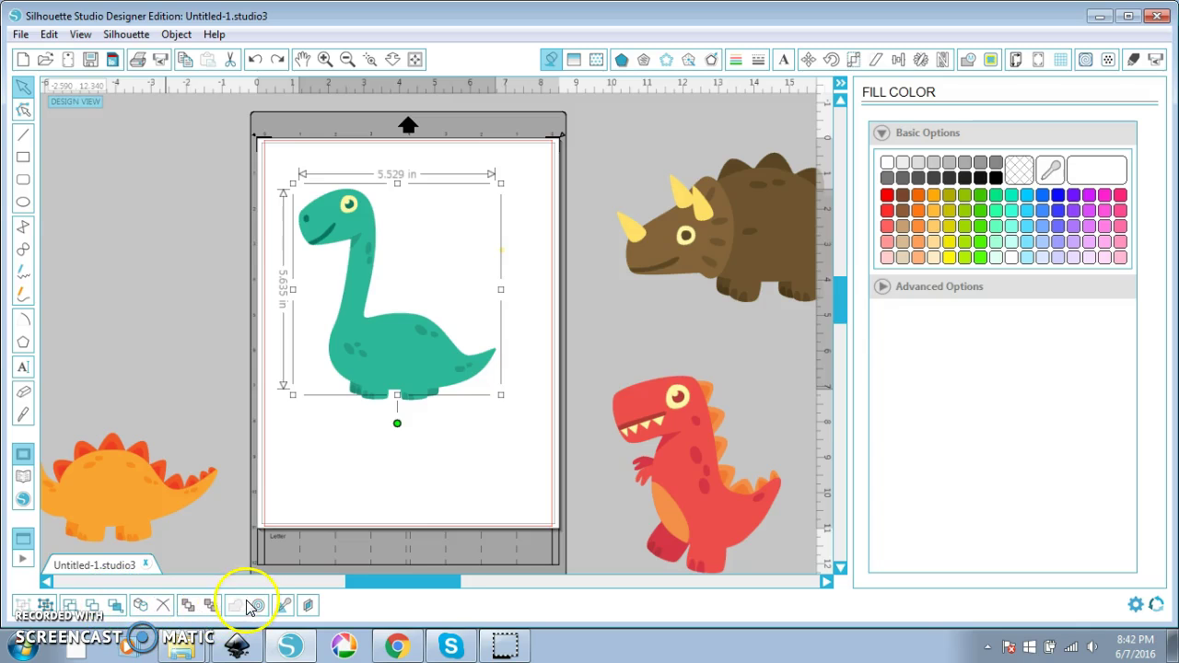
left_click(115, 605)
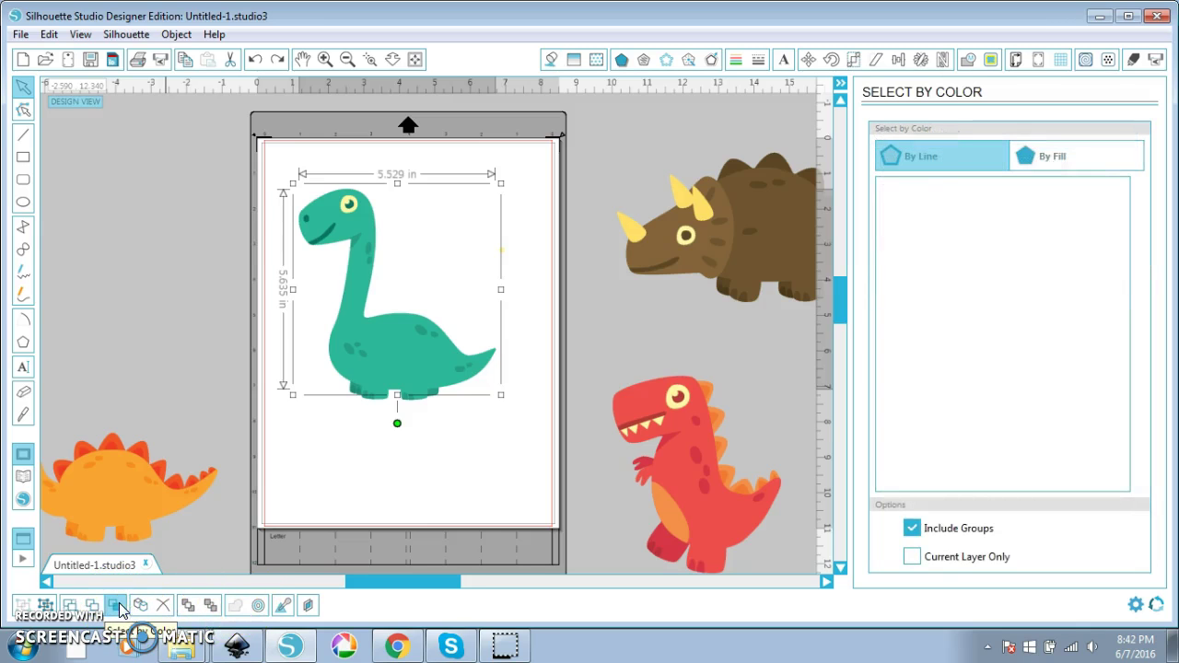
left_click(1056, 162)
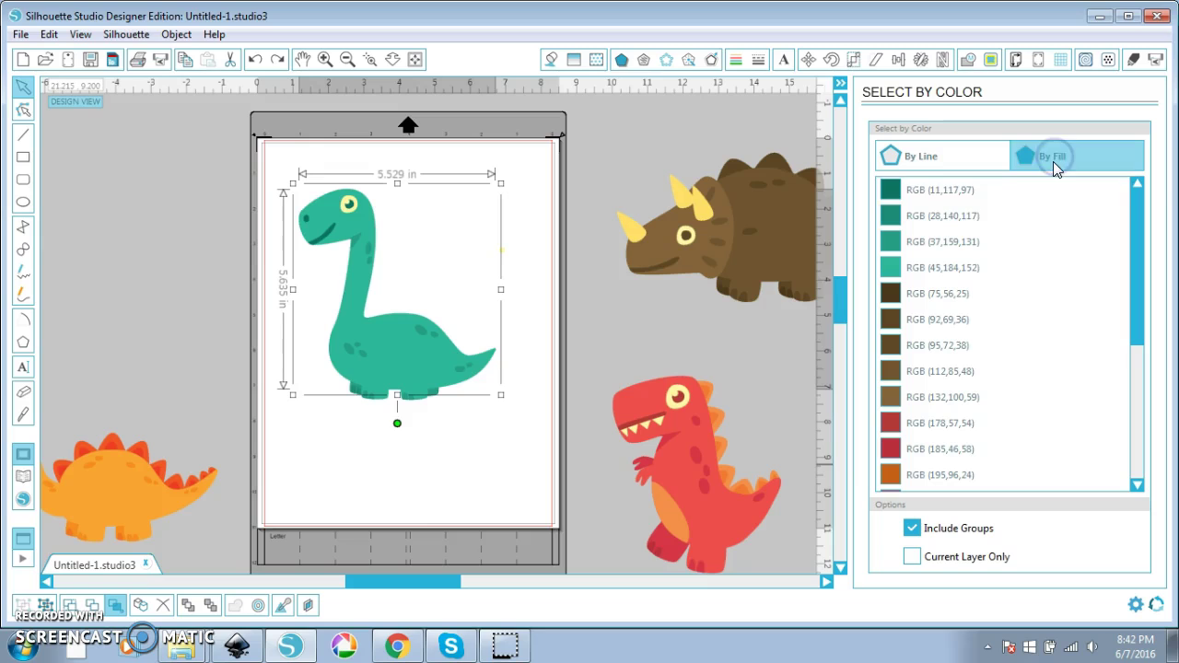
left_click(958, 190)
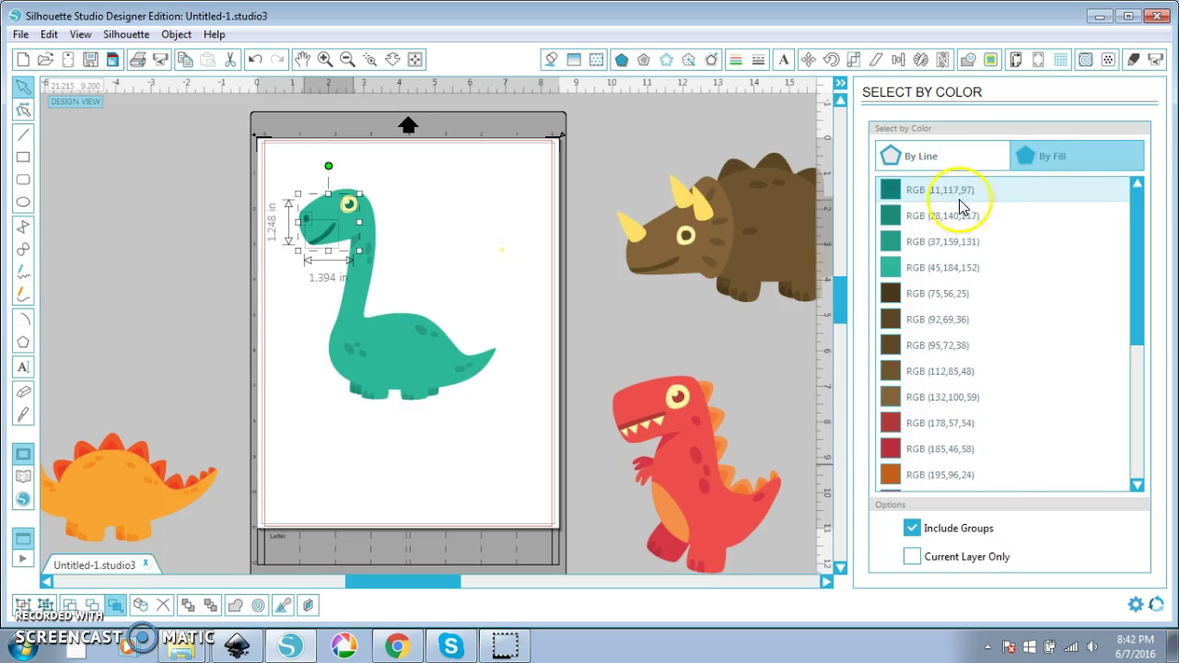
left_click(961, 216)
left_click(960, 241)
left_click(959, 269)
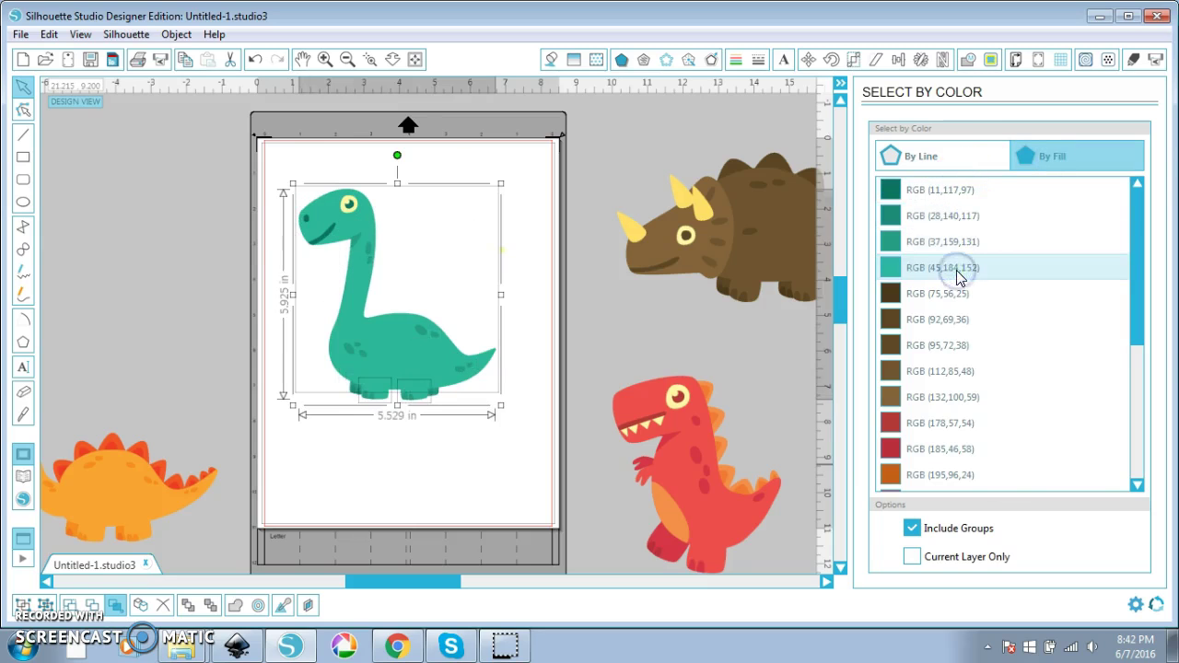
left_click(883, 215)
left_click(912, 396)
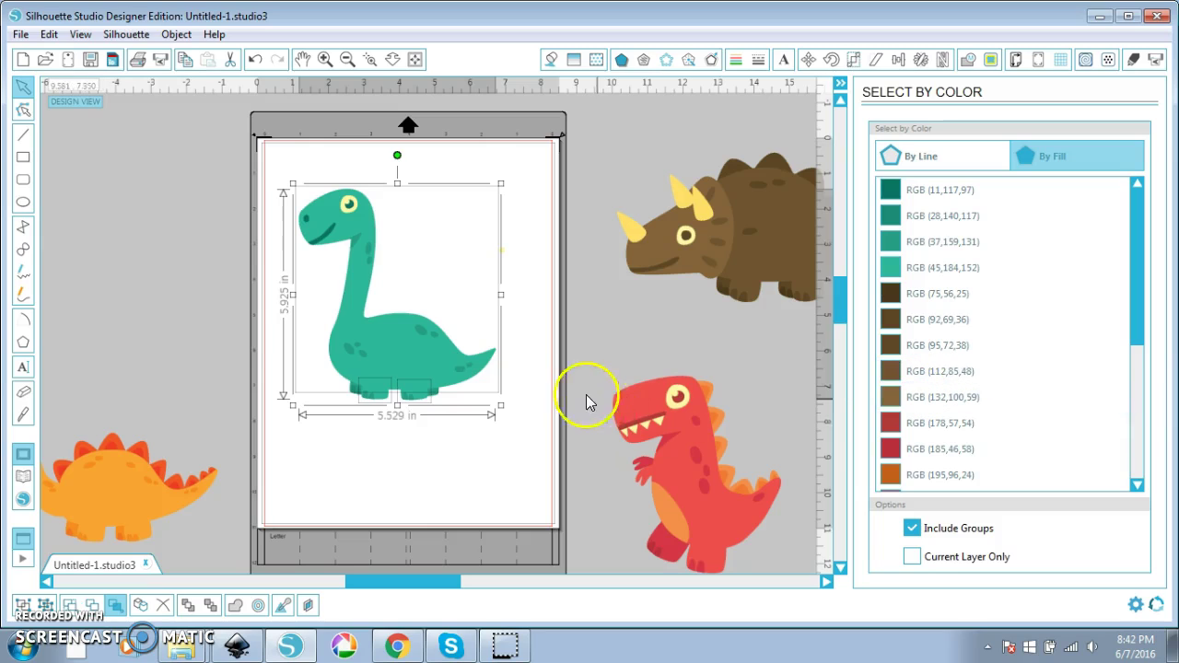
left_click(487, 416)
left_click(352, 355)
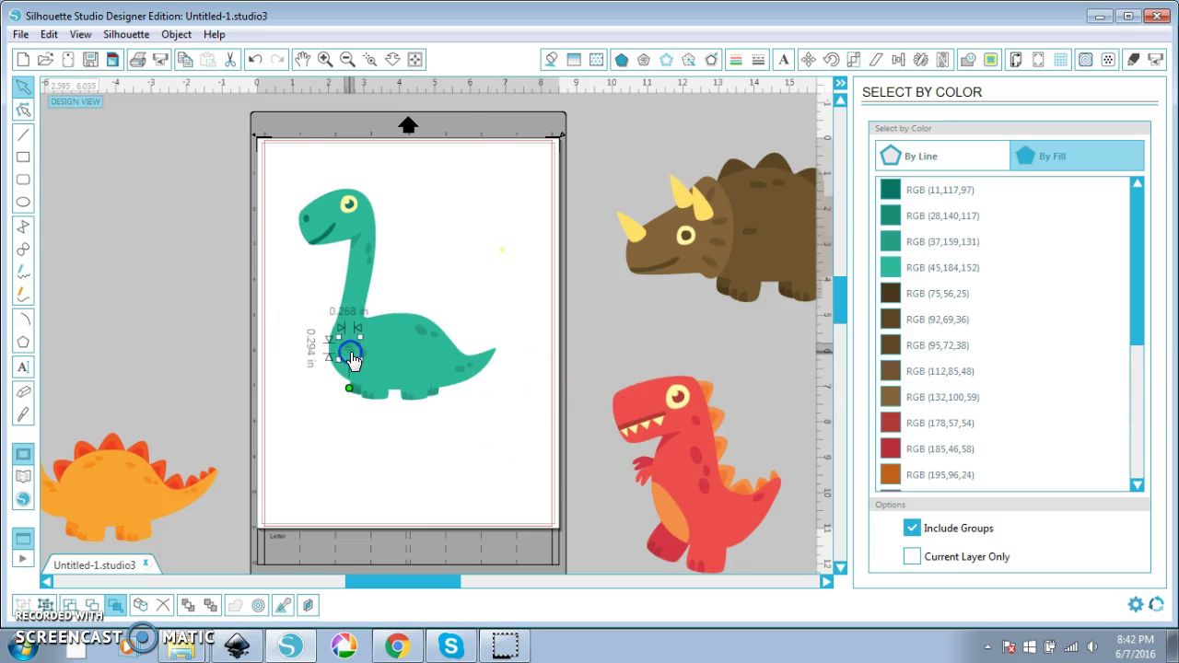
left_click(362, 356)
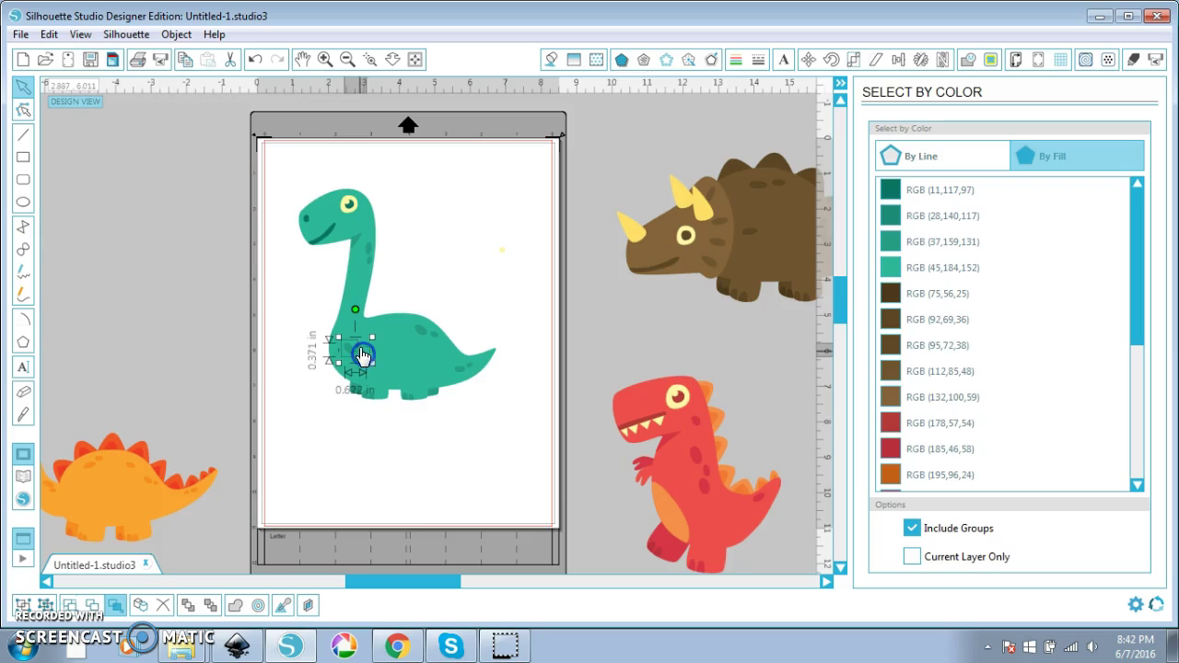
left_click(889, 242)
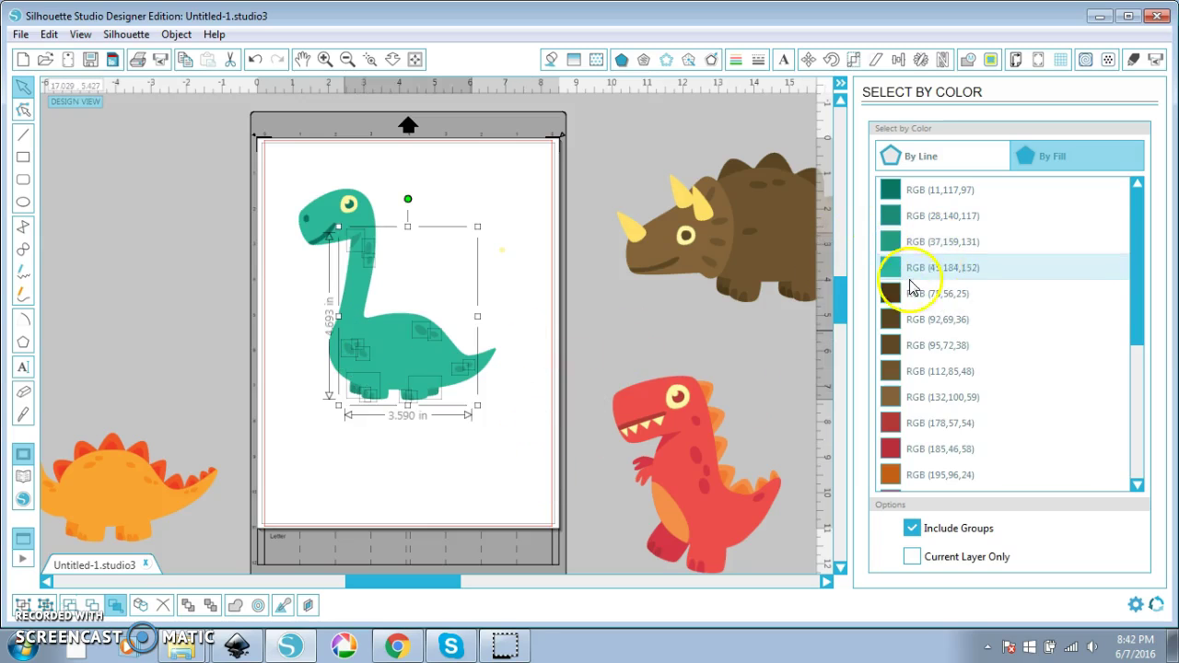
left_click(552, 59)
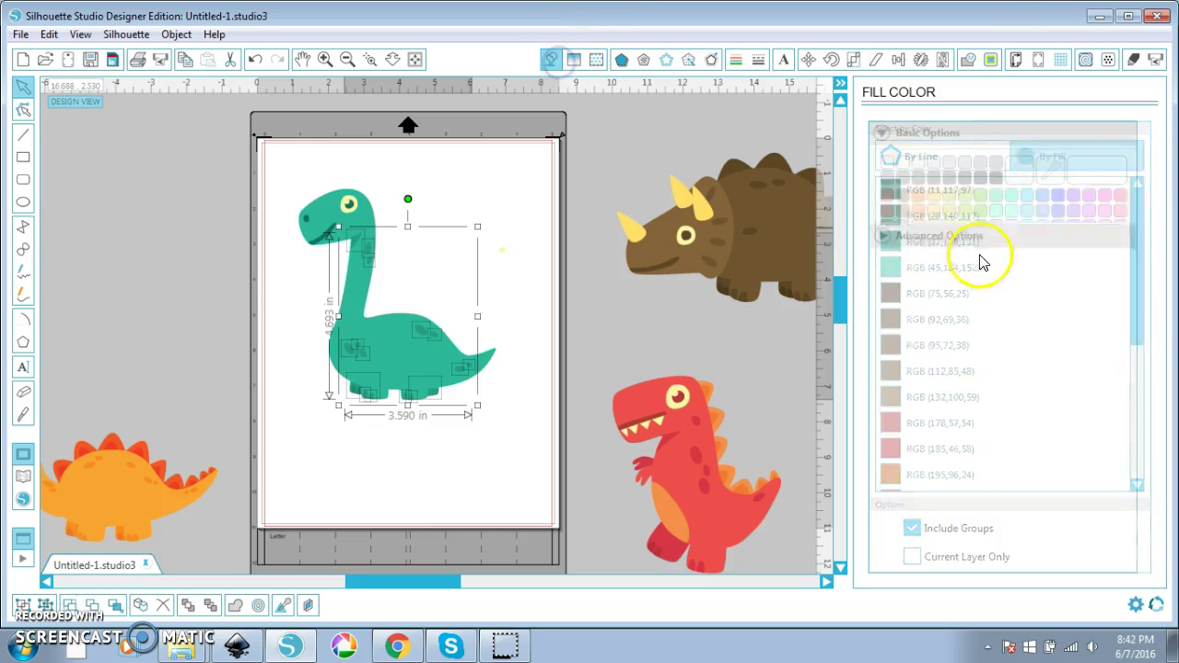
left_click(1121, 198)
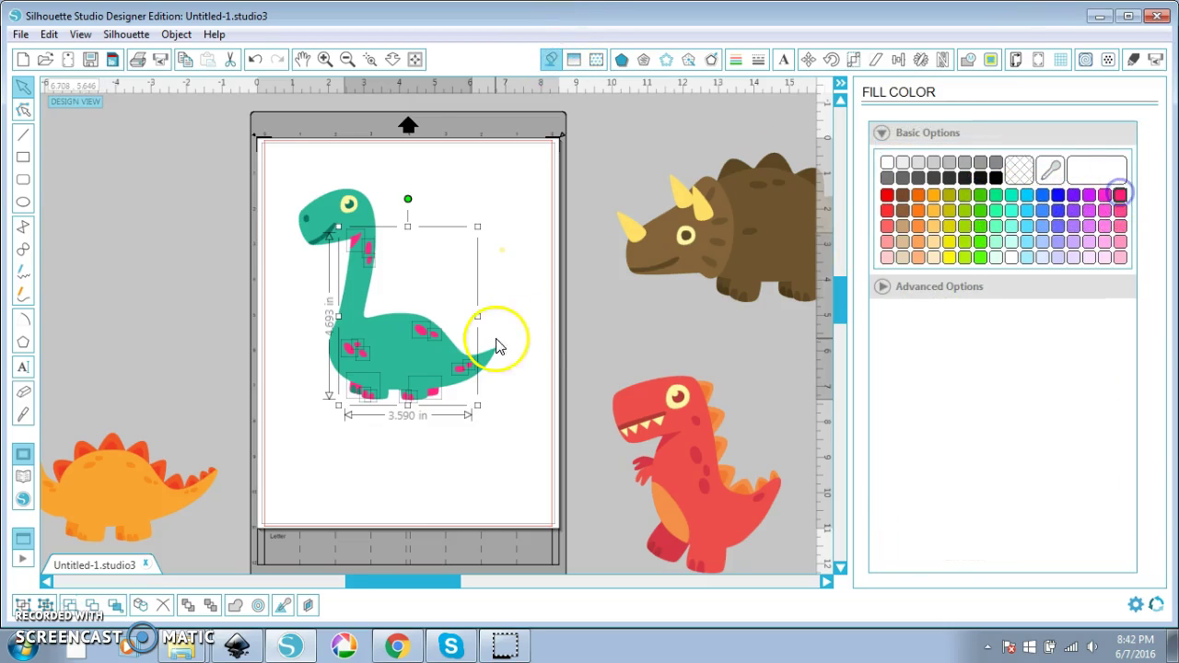
left_click(526, 377)
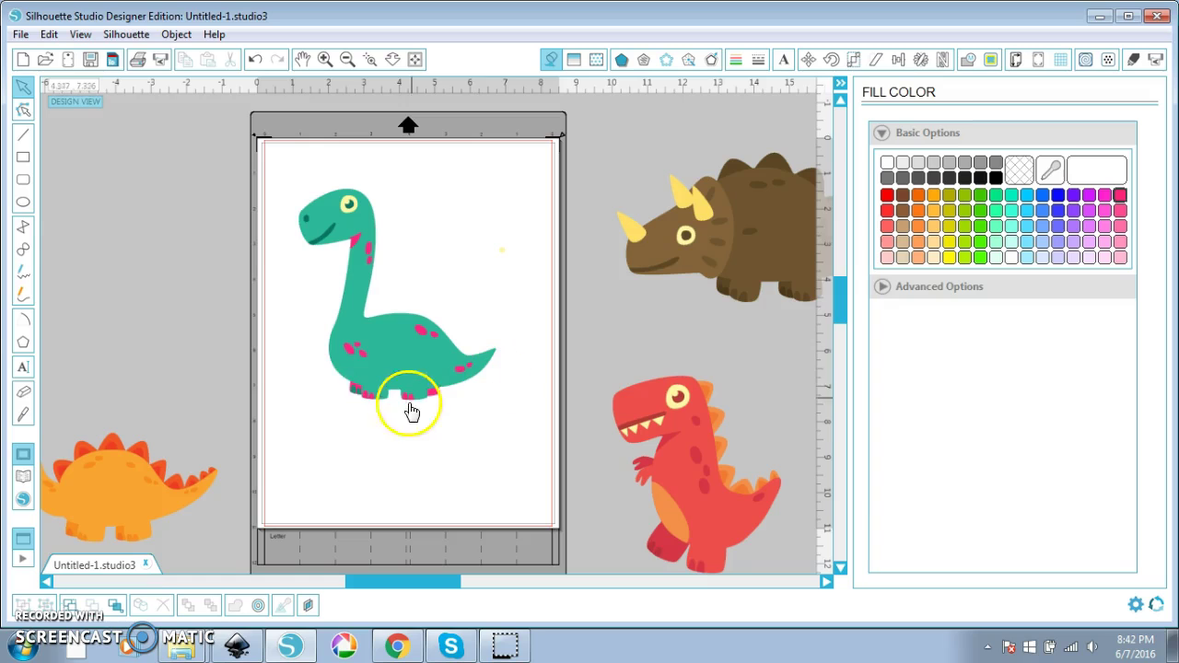
left_click(437, 405)
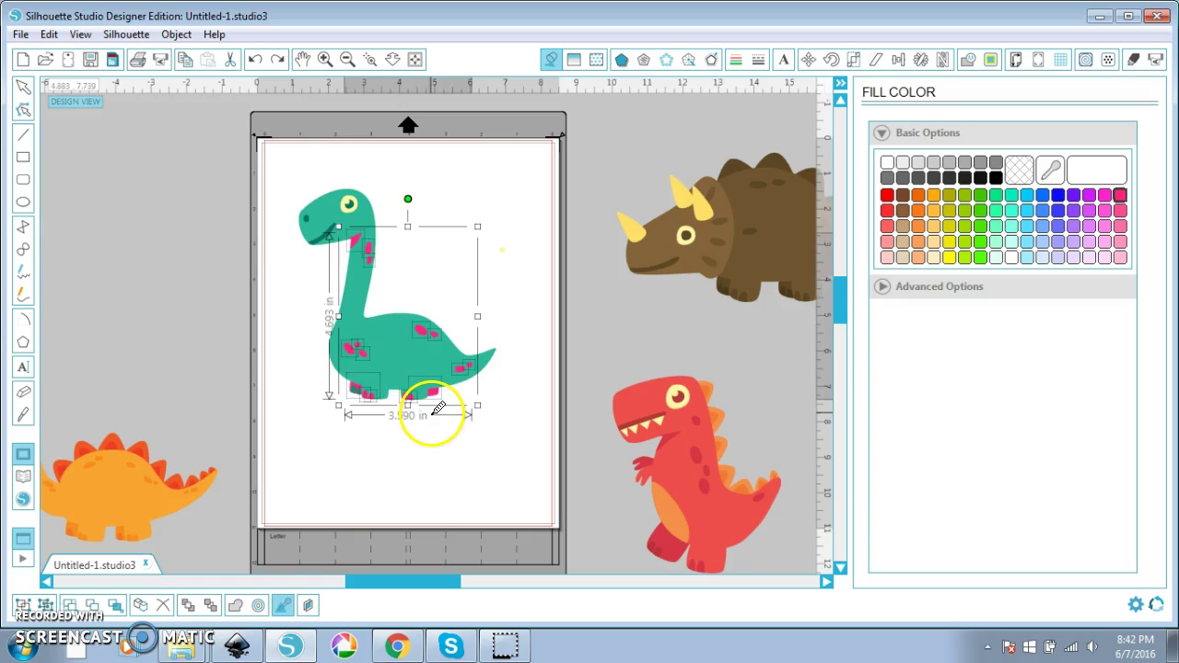
left_click(484, 463)
left_click_drag(525, 442, 240, 120)
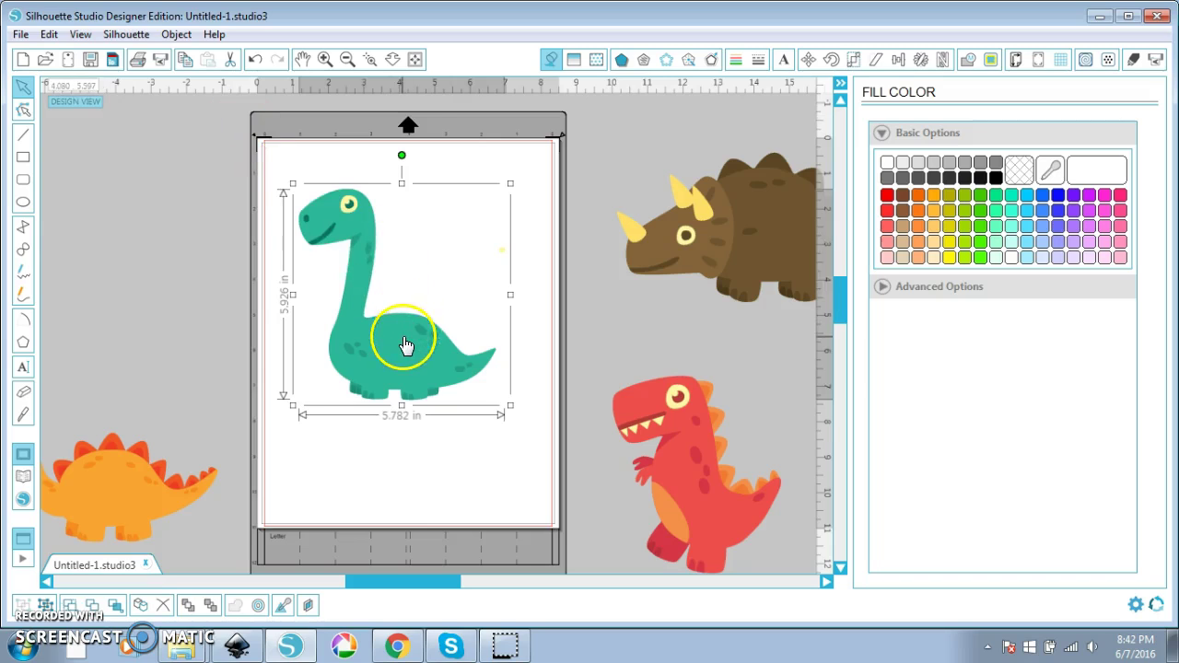
- Reposition the green dino fully inside the letter page's cut area, toggling Edit Points on and back off
left_click_drag(406, 339, 233, 309)
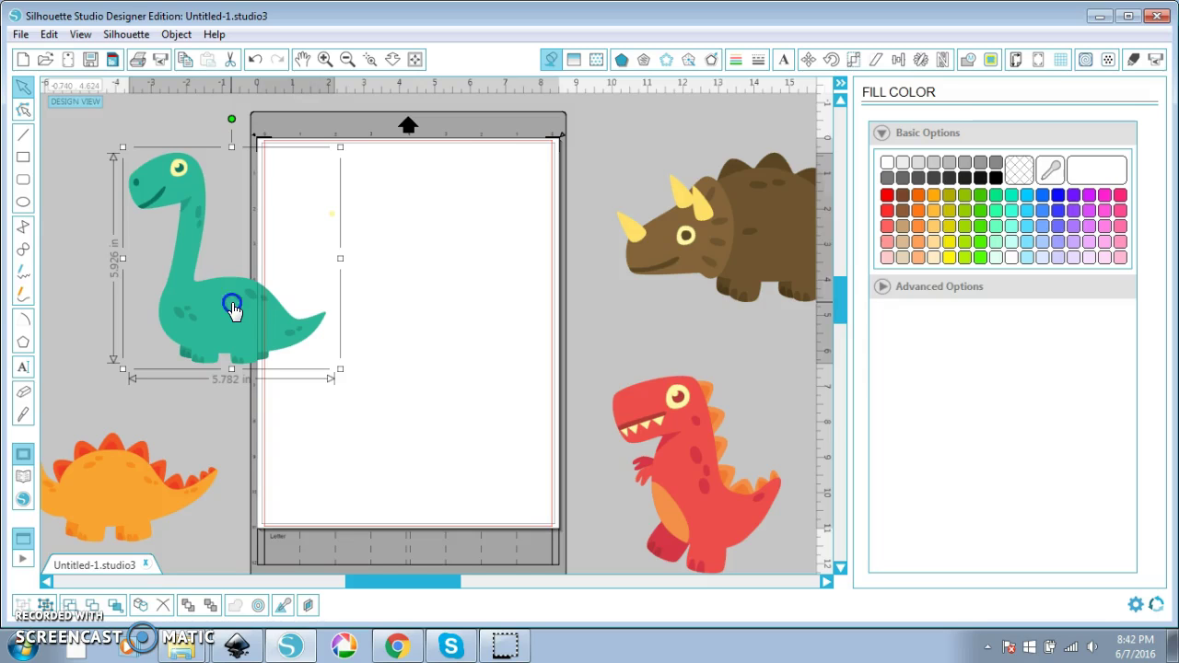
left_click_drag(233, 310, 378, 354)
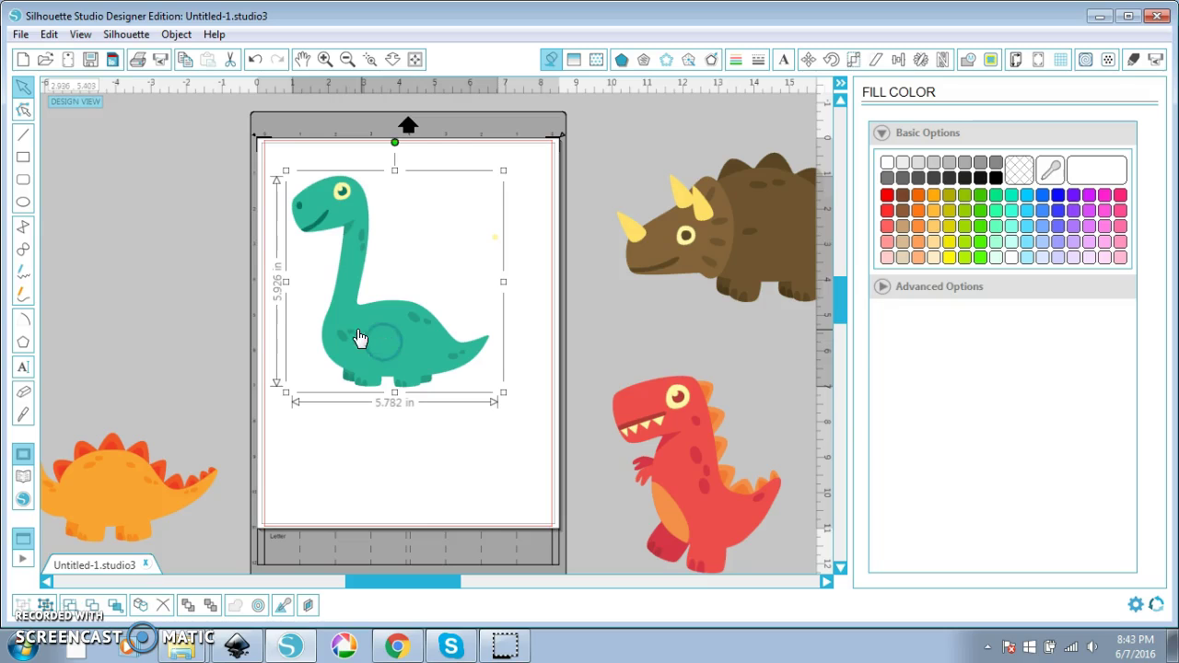
left_click(24, 111)
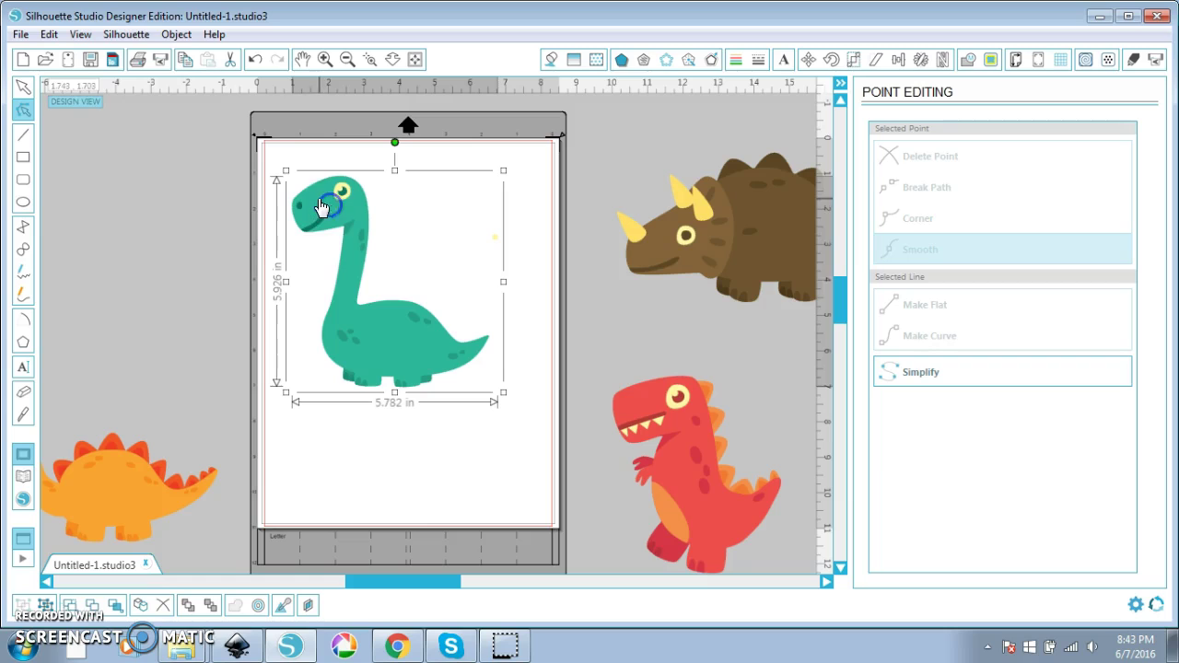
left_click(23, 109)
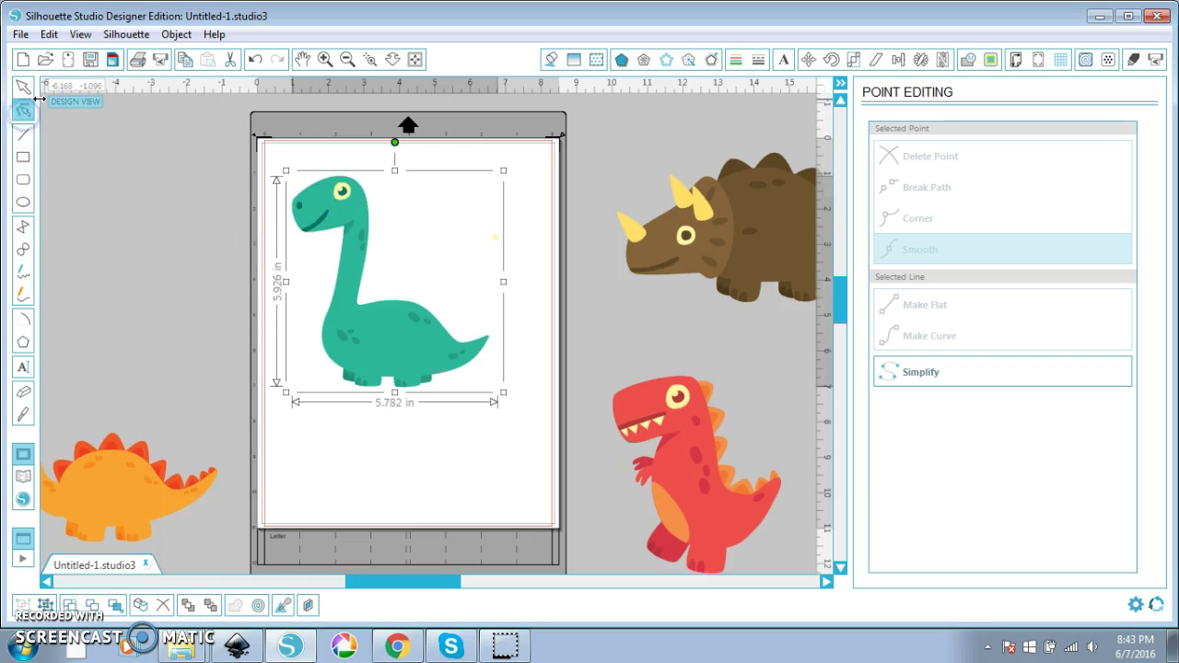
left_click(359, 343)
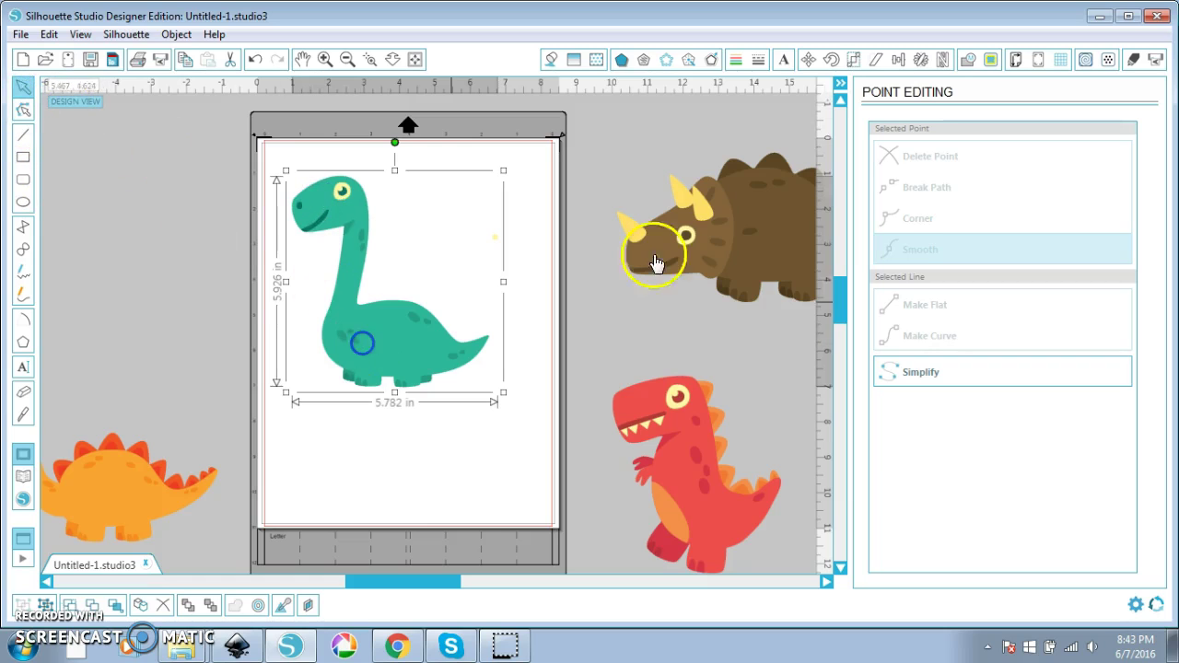
- Discard the 0.125 in offset preview on the green dinosaur
left_click(710, 59)
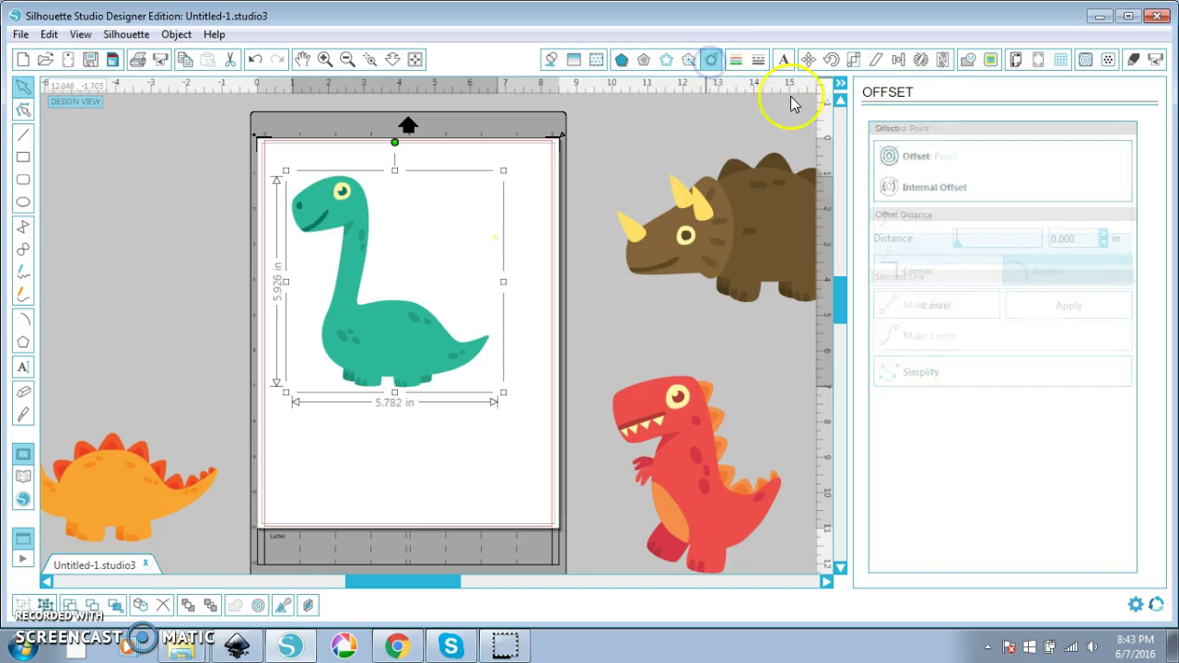
left_click(907, 157)
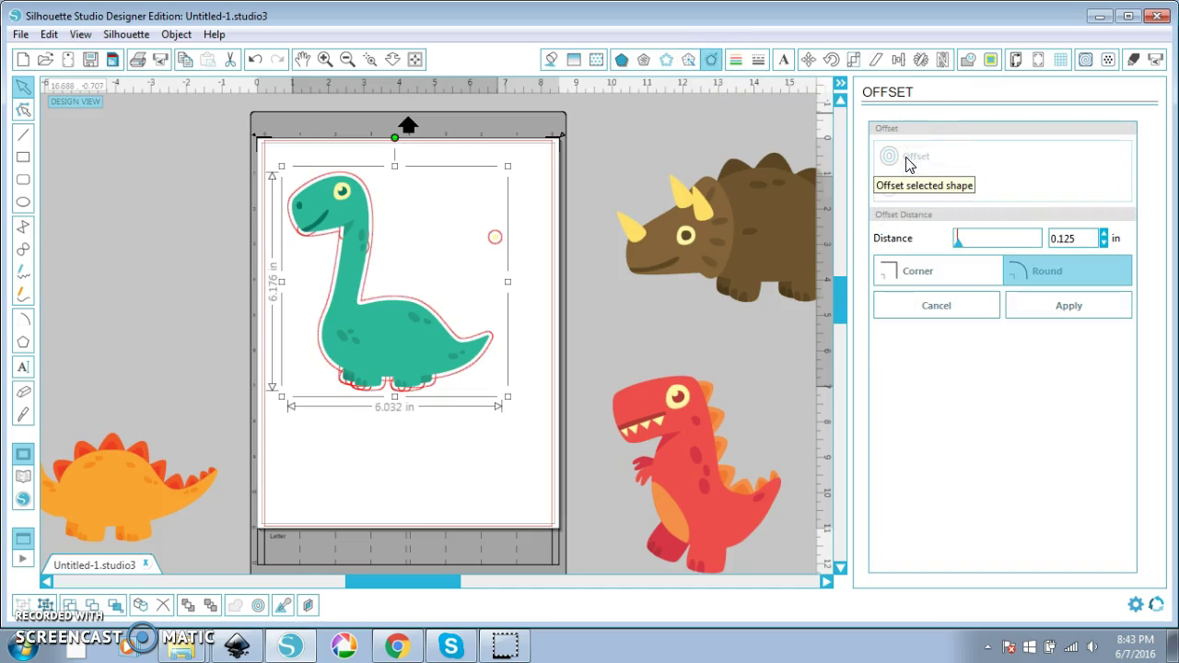
left_click(496, 247)
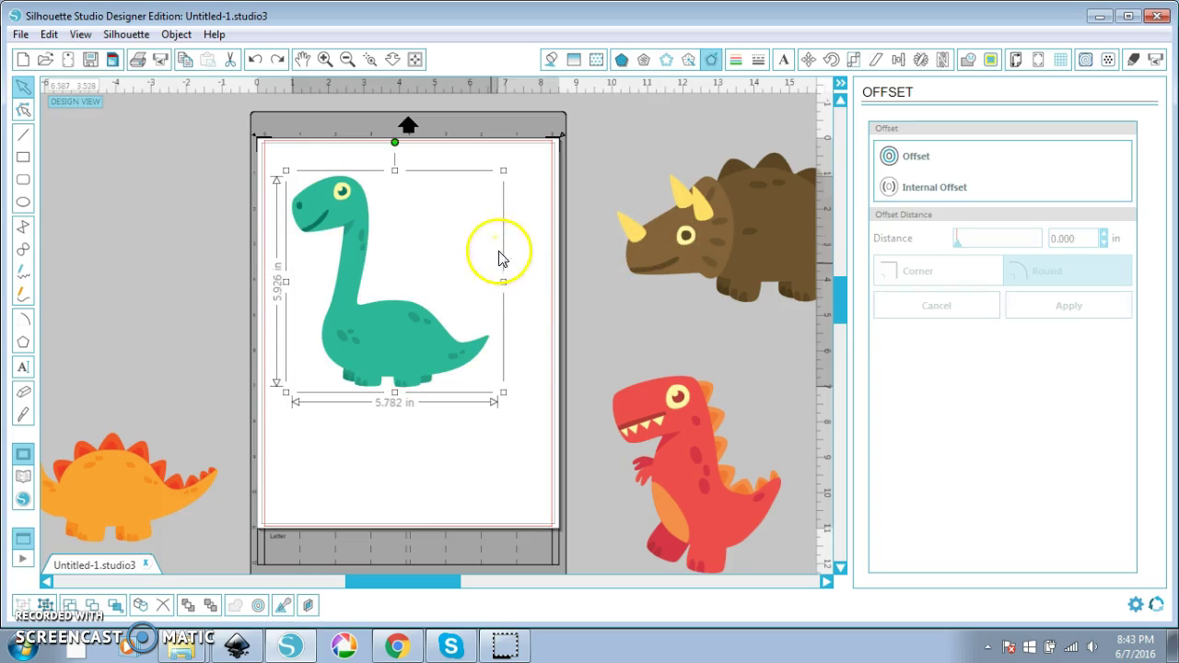
- Ungroup the green dinosaur and marquee-select all its separate pieces
mouse_move(426, 330)
left_mouse_down()
mouse_move(635, 315)
mouse_move(637, 345)
mouse_move(596, 368)
mouse_move(611, 345)
mouse_move(436, 329)
left_mouse_up()
right_click(435, 329)
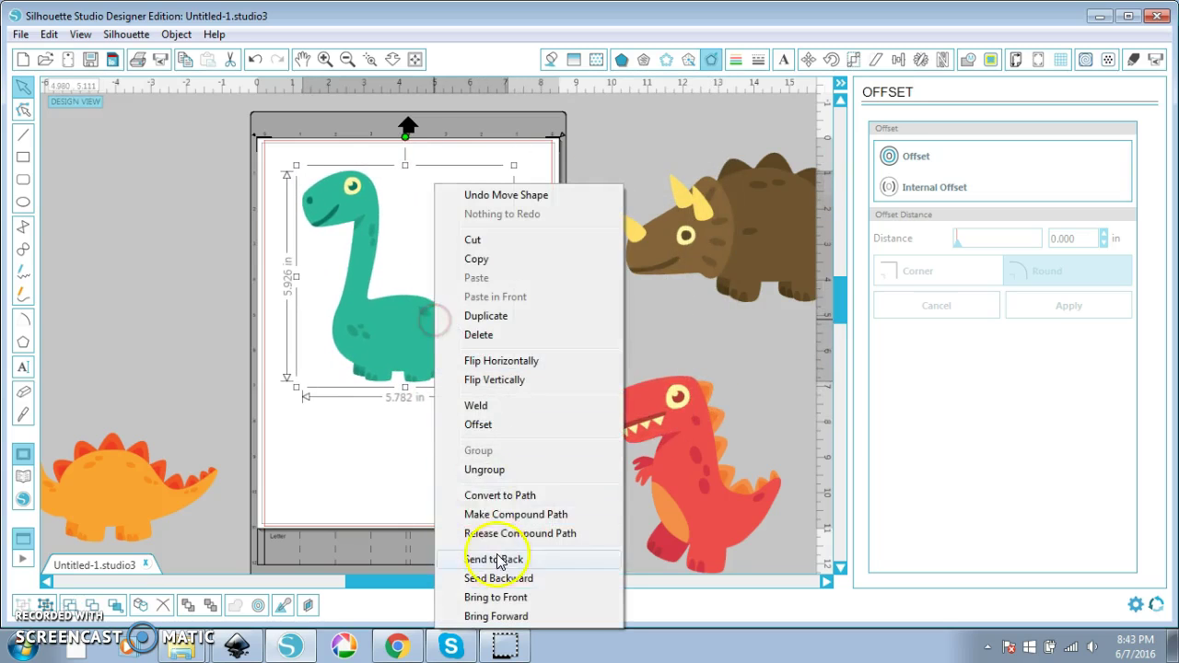
left_click(486, 468)
left_click(489, 247)
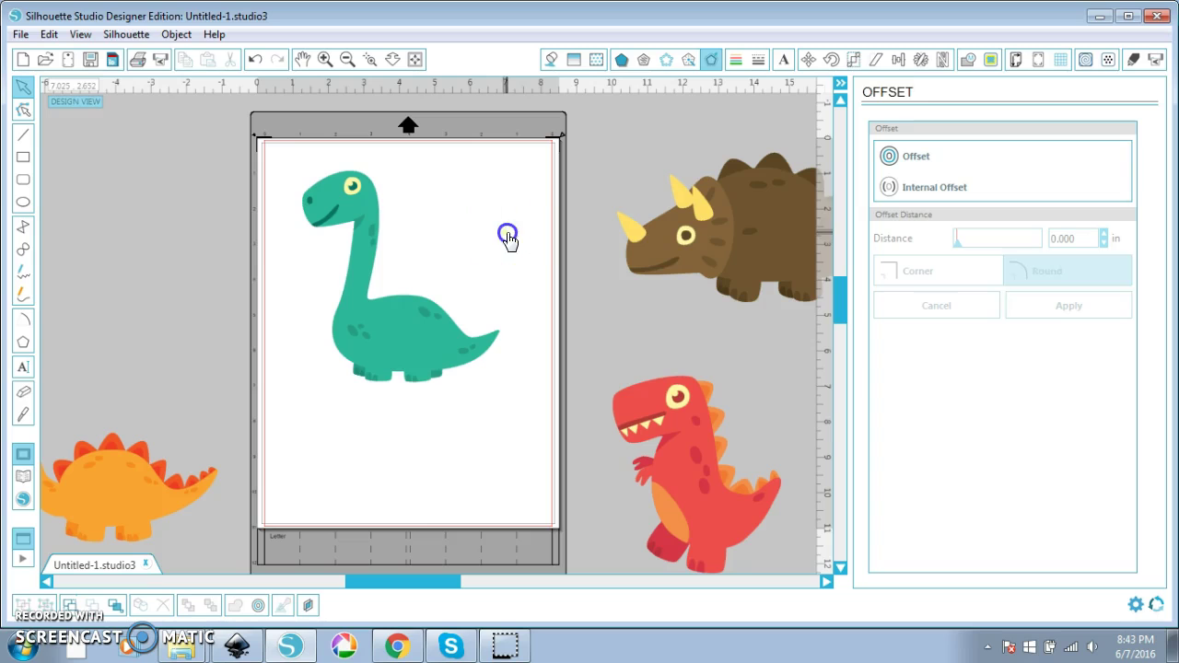
left_click_drag(518, 429, 272, 148)
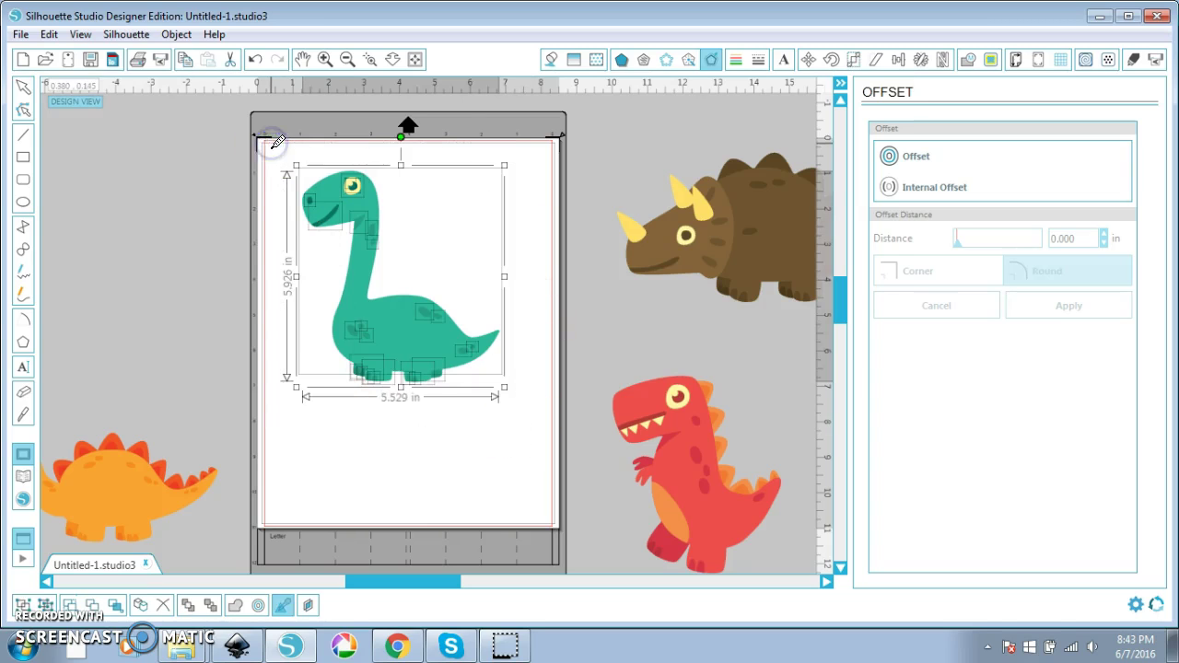
- Apply a 0.2 in offset outline around the selected dinosaur pieces
left_click(885, 156)
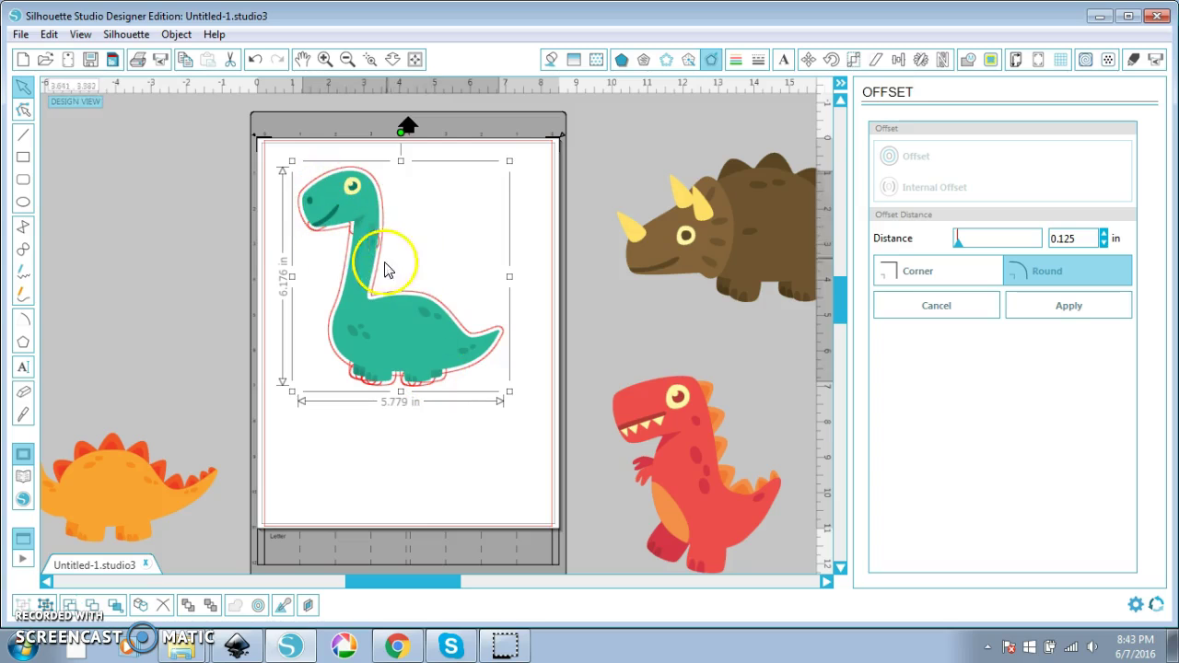
left_click(1067, 240)
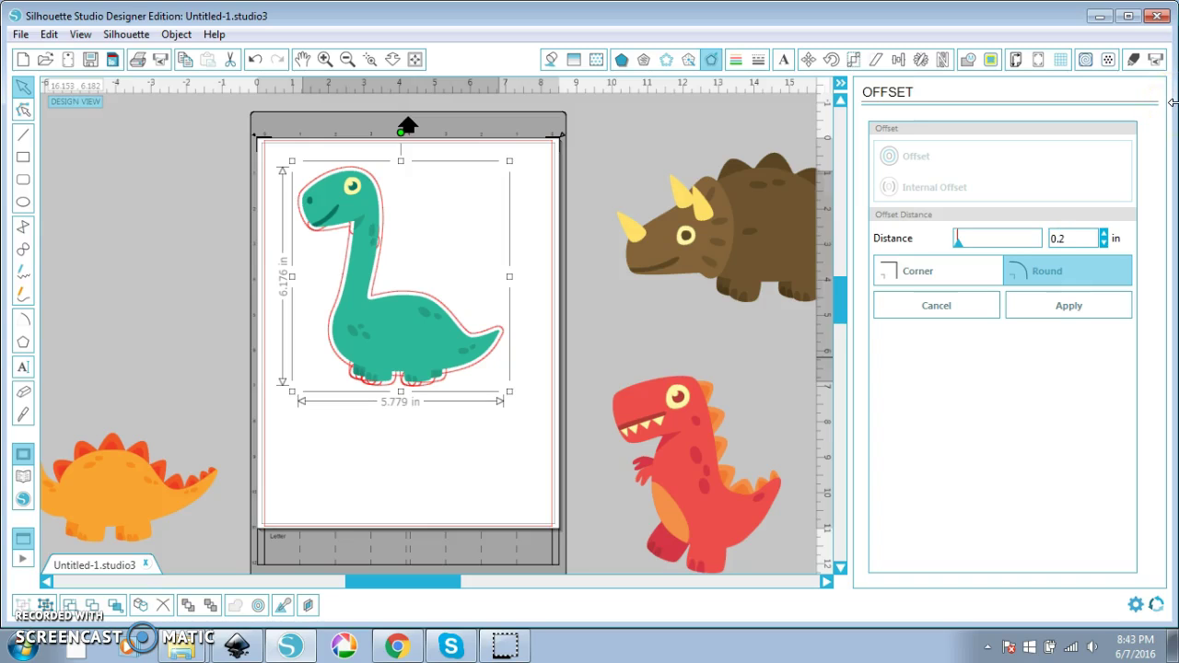
type("0.2")
left_click(1056, 308)
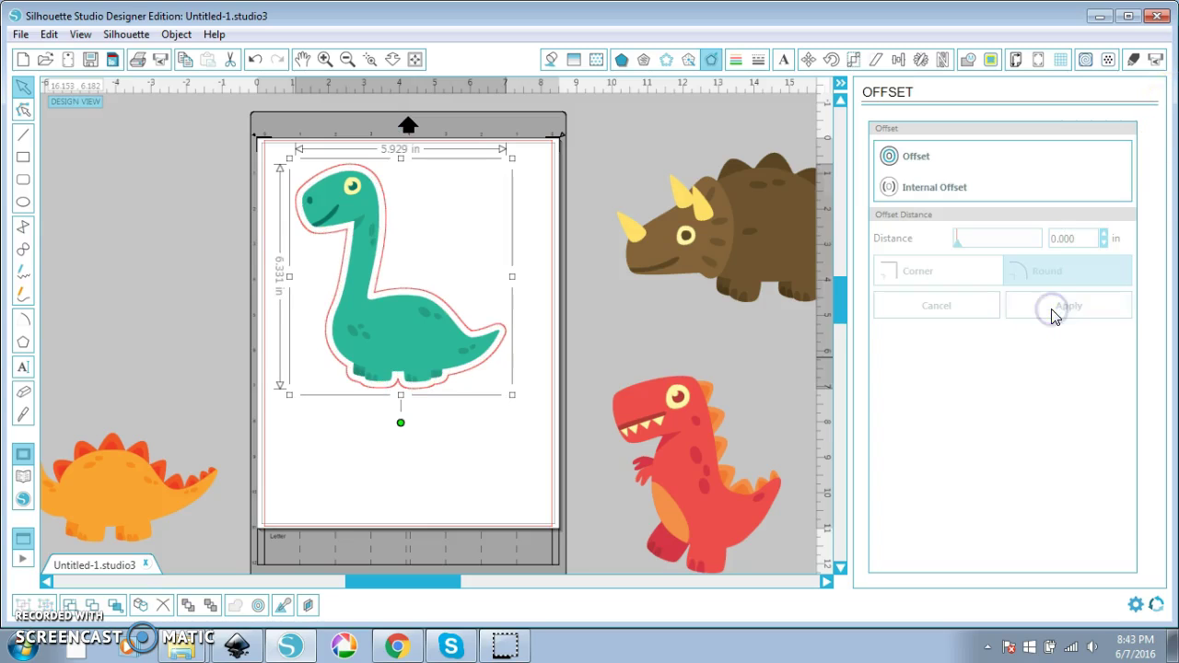
- Select the dinosaur with its outline and shrink it to about 2.392 in wide
left_click(476, 479)
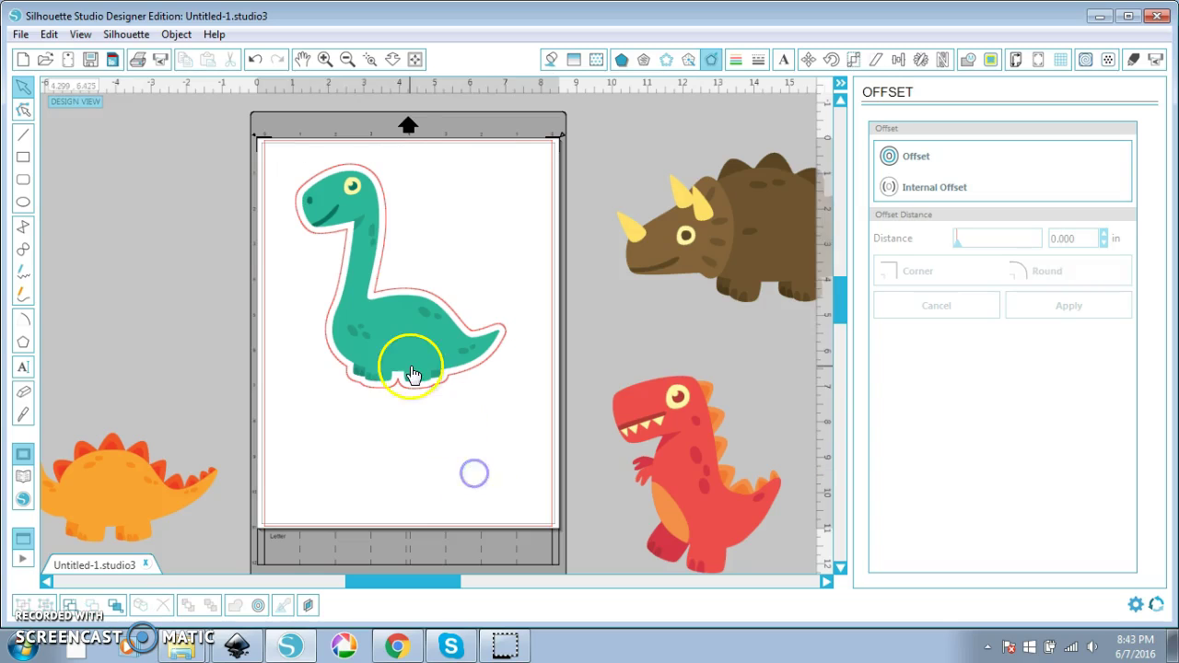
mouse_move(400, 374)
left_mouse_down()
mouse_move(279, 350)
mouse_move(392, 369)
mouse_move(403, 360)
left_mouse_up()
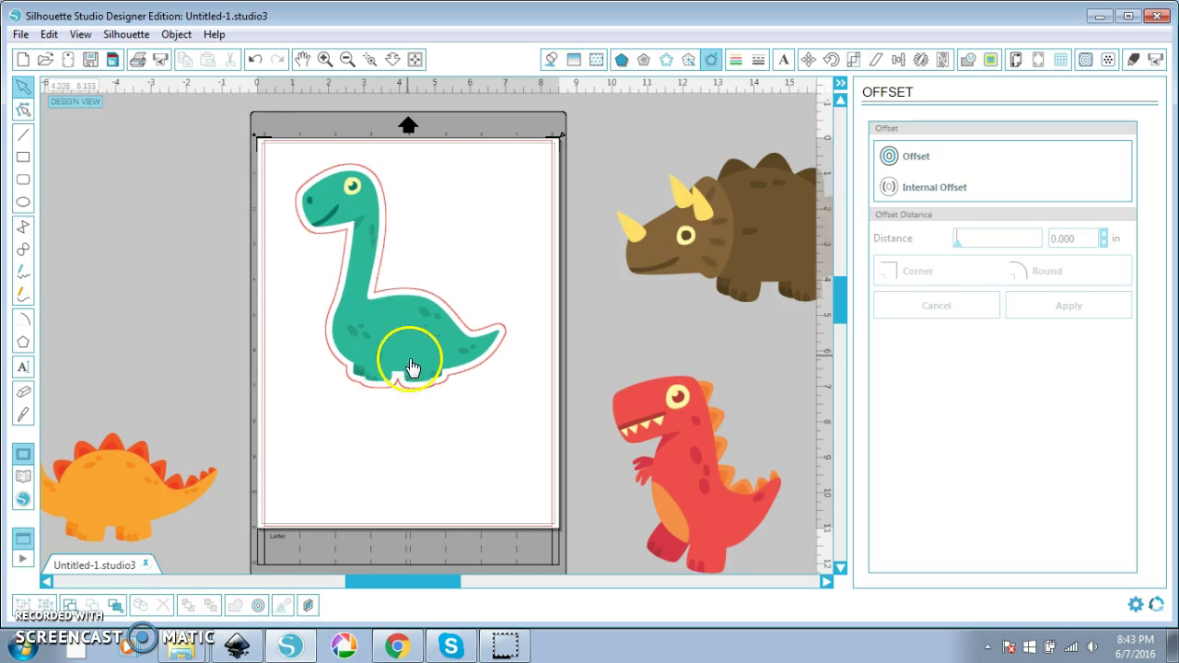
left_click_drag(265, 152, 540, 443)
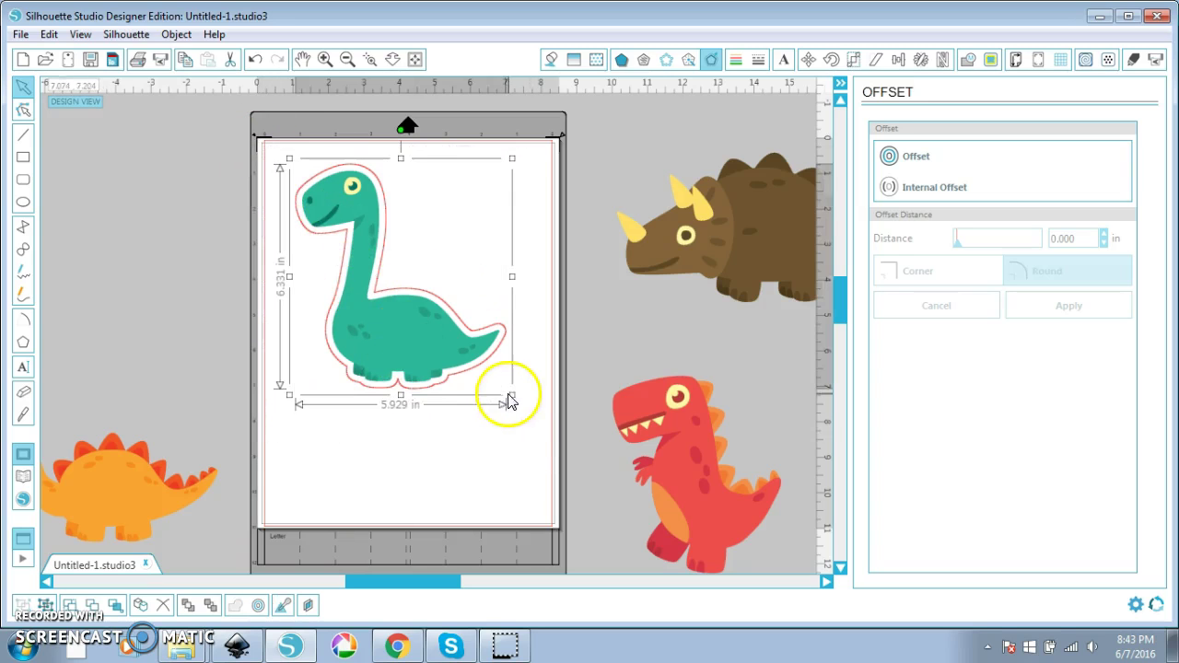
left_click_drag(513, 397, 357, 224)
- Give the red T-rex a 0.200 in offset outline, then park it left of the mat
left_click_drag(679, 494, 430, 380)
left_click(911, 156)
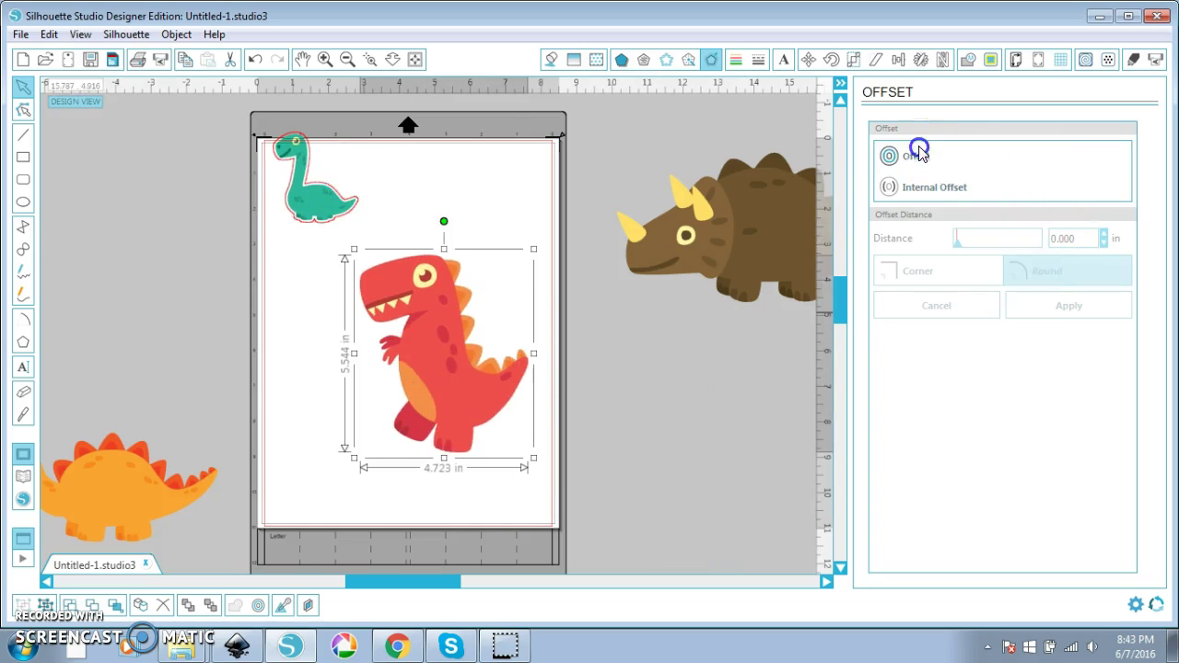
left_click(1088, 238)
left_click_drag(1088, 238, 1039, 239)
type("0.200")
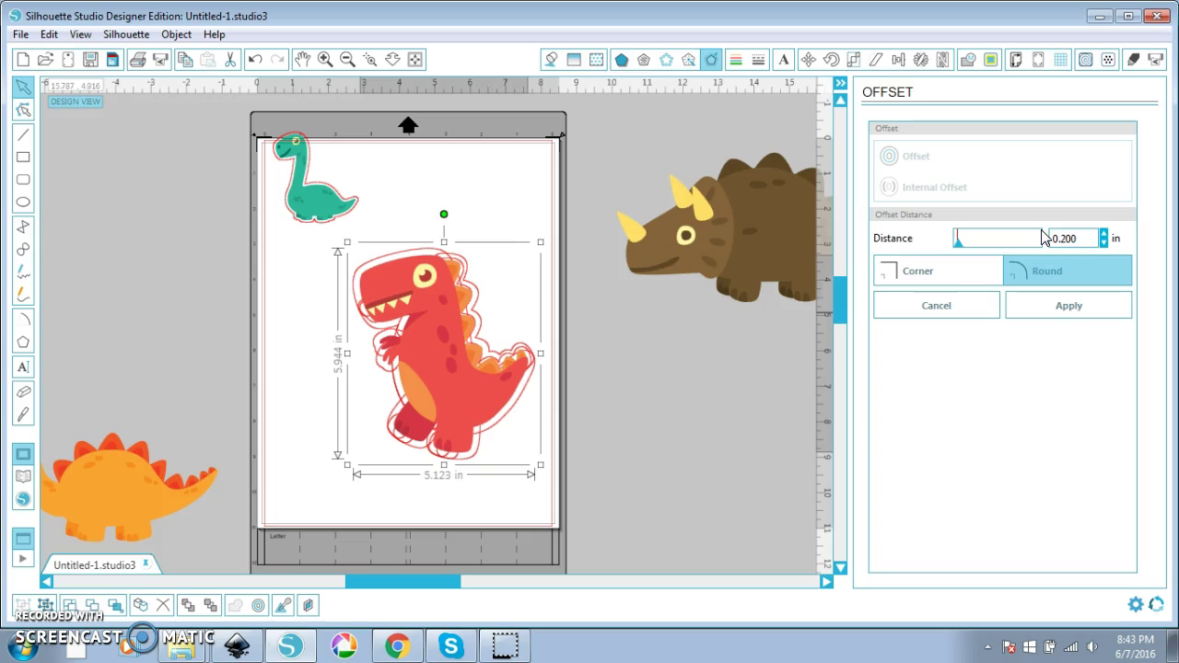
left_click(1087, 307)
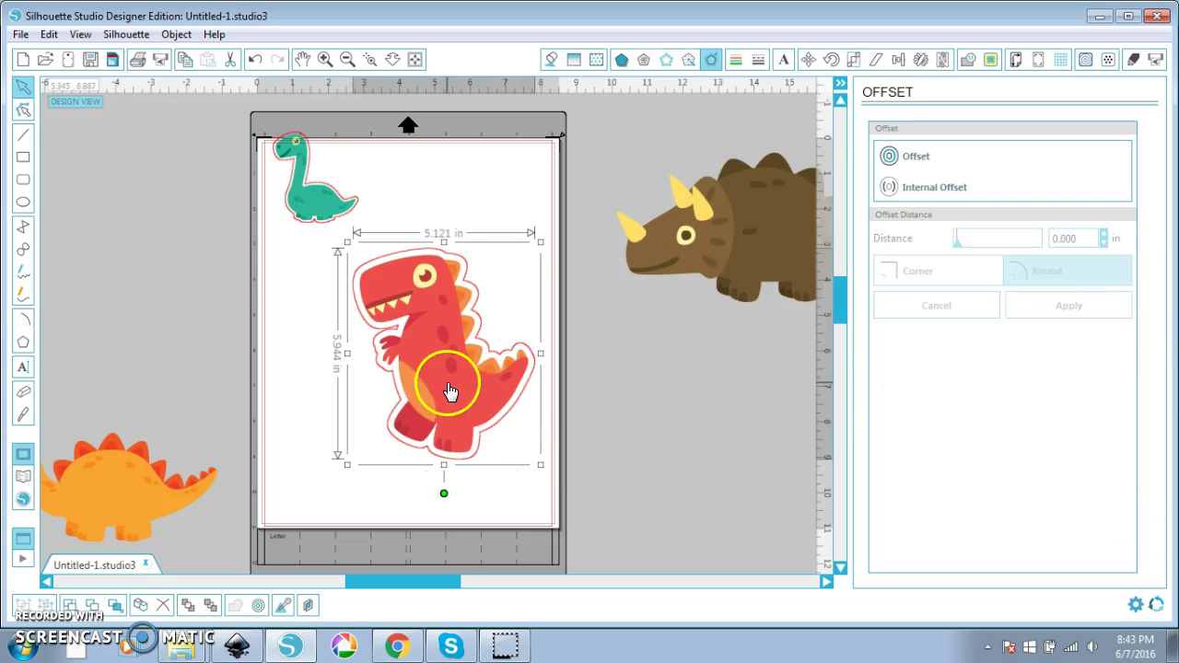
left_click_drag(544, 480, 342, 239)
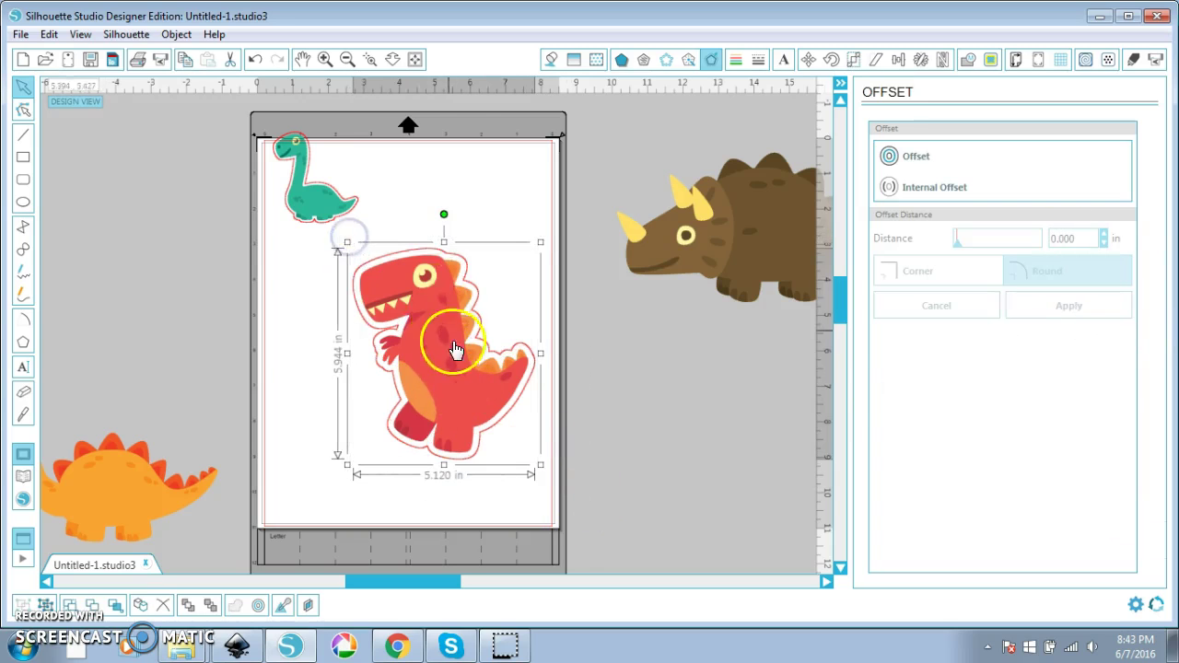
left_click_drag(453, 345, 166, 216)
- Bring the triceratops onto the mat and give it a 0.2 in rounded offset outline
left_click_drag(700, 294, 458, 359)
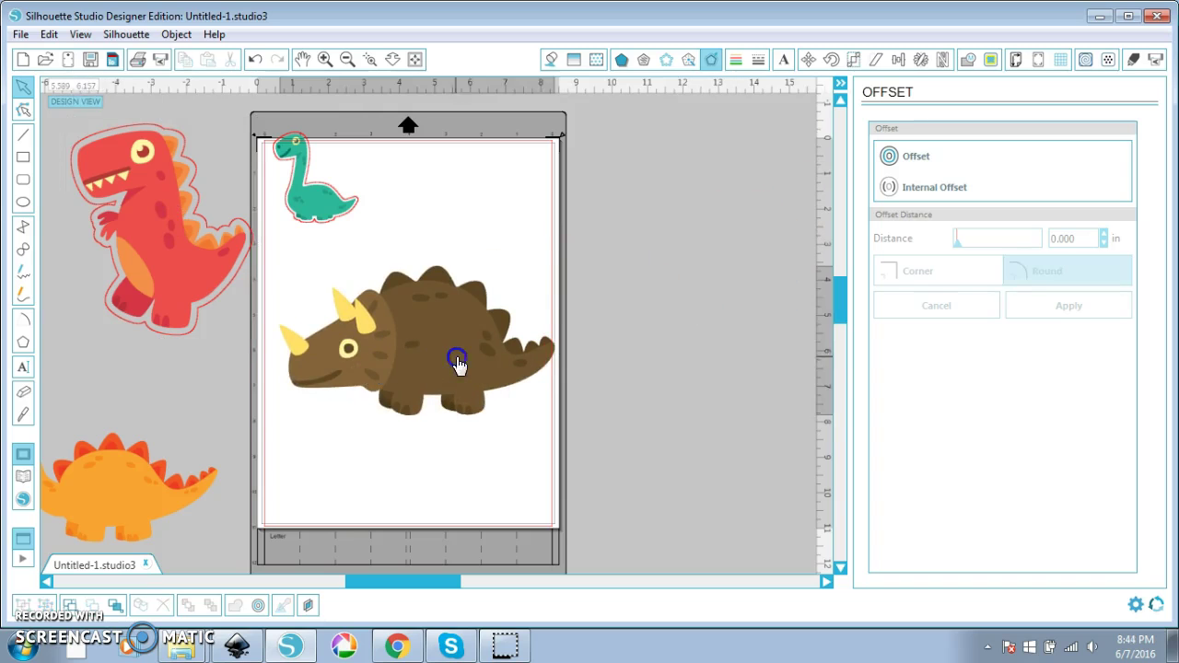
left_click(927, 156)
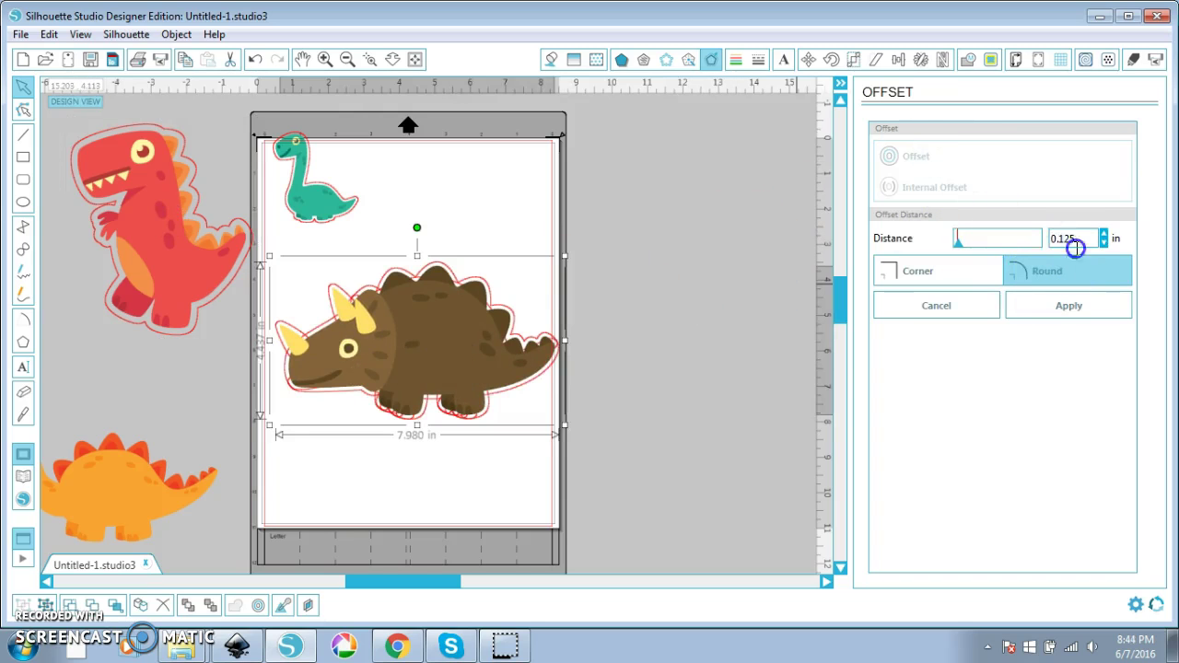
type("0.2")
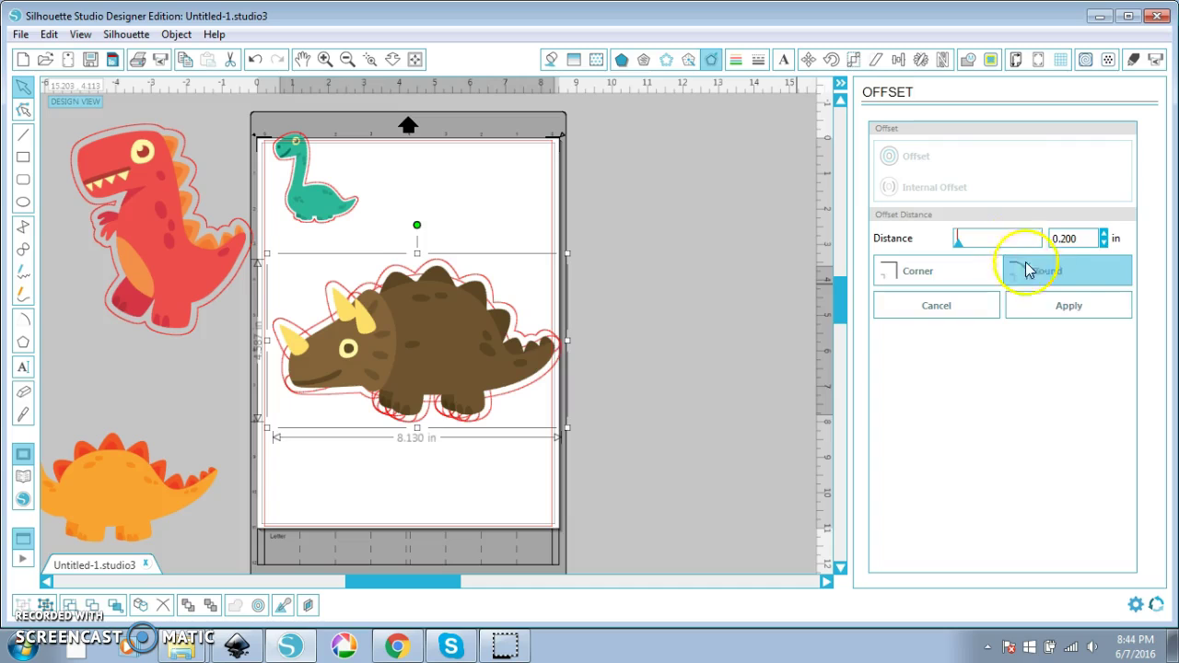
left_click(1055, 300)
left_click(602, 463)
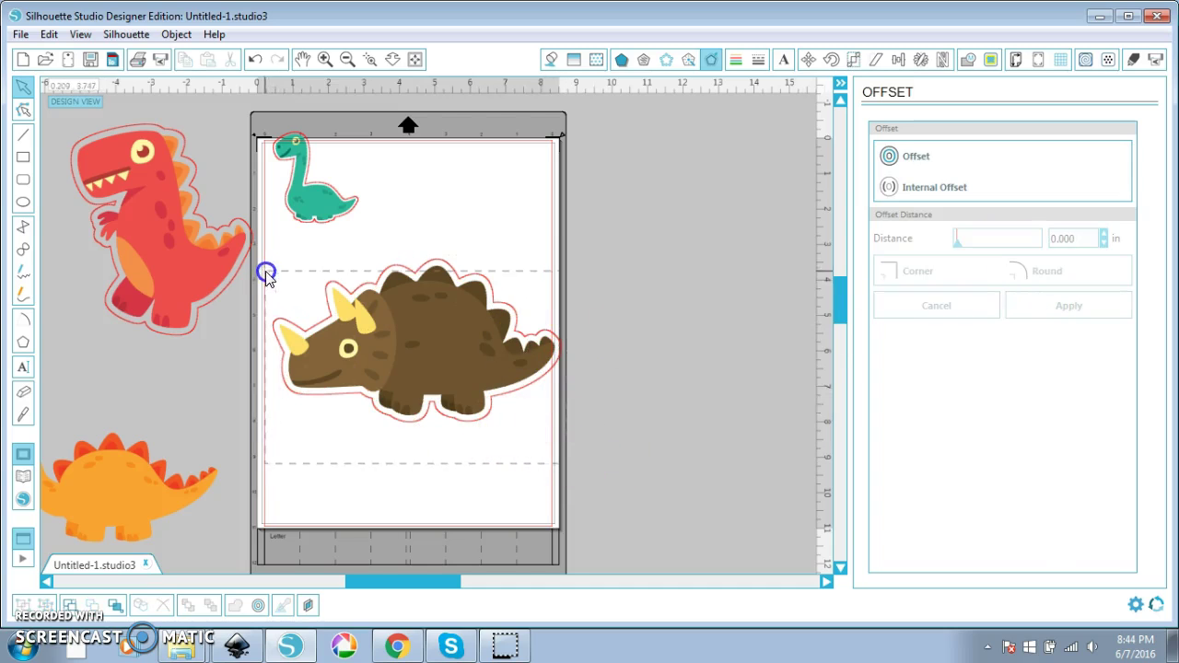
left_click(465, 349)
- Shift the triceratops and its outline up-right until they straddle the page's right edge
left_click_drag(627, 506, 258, 250)
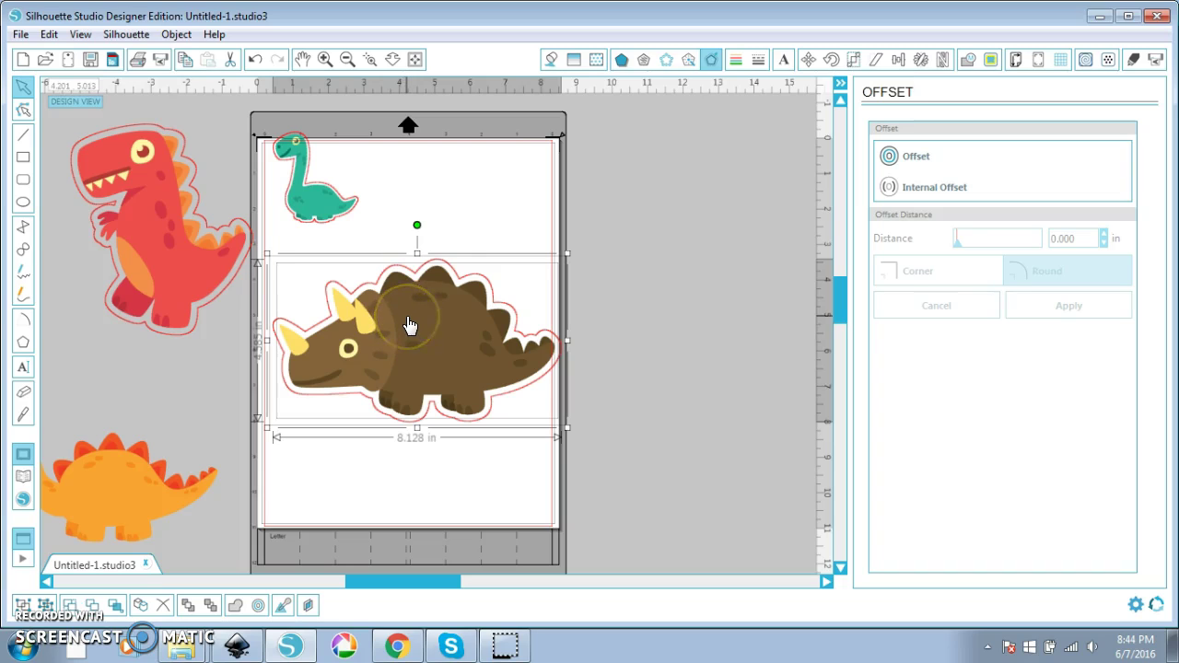
left_click_drag(409, 349, 573, 312)
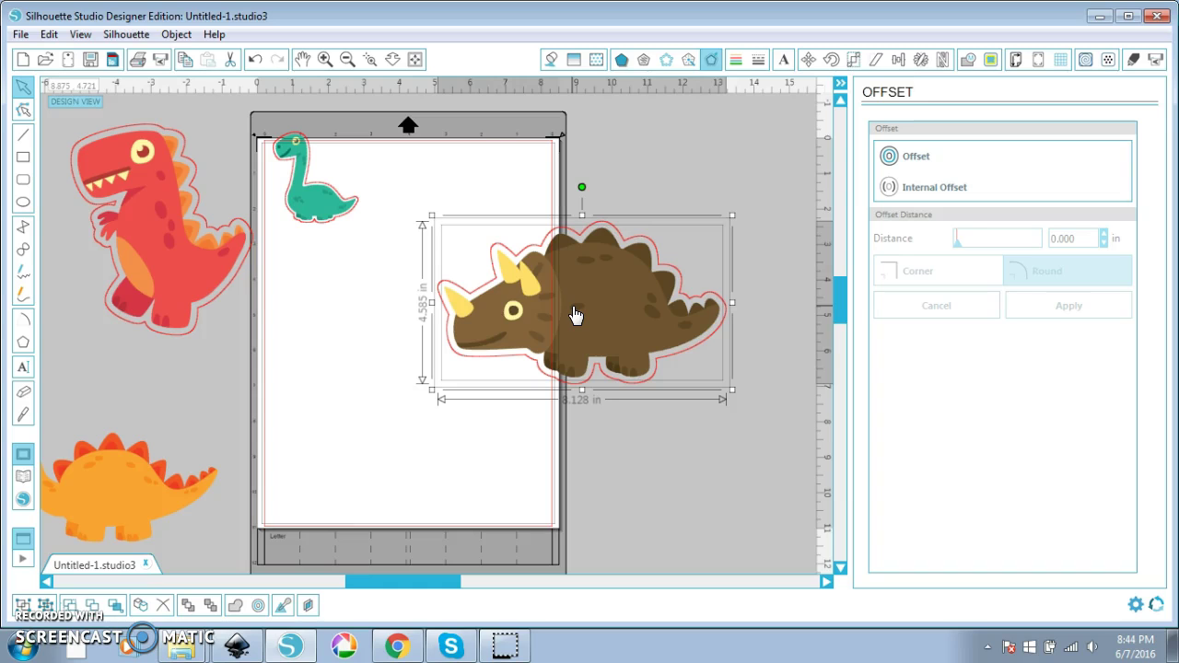
- Move the outlined triceratops back onto the mat and copy it
left_click(519, 342)
mouse_move(598, 295)
left_mouse_down()
mouse_move(452, 341)
mouse_move(615, 281)
left_mouse_up()
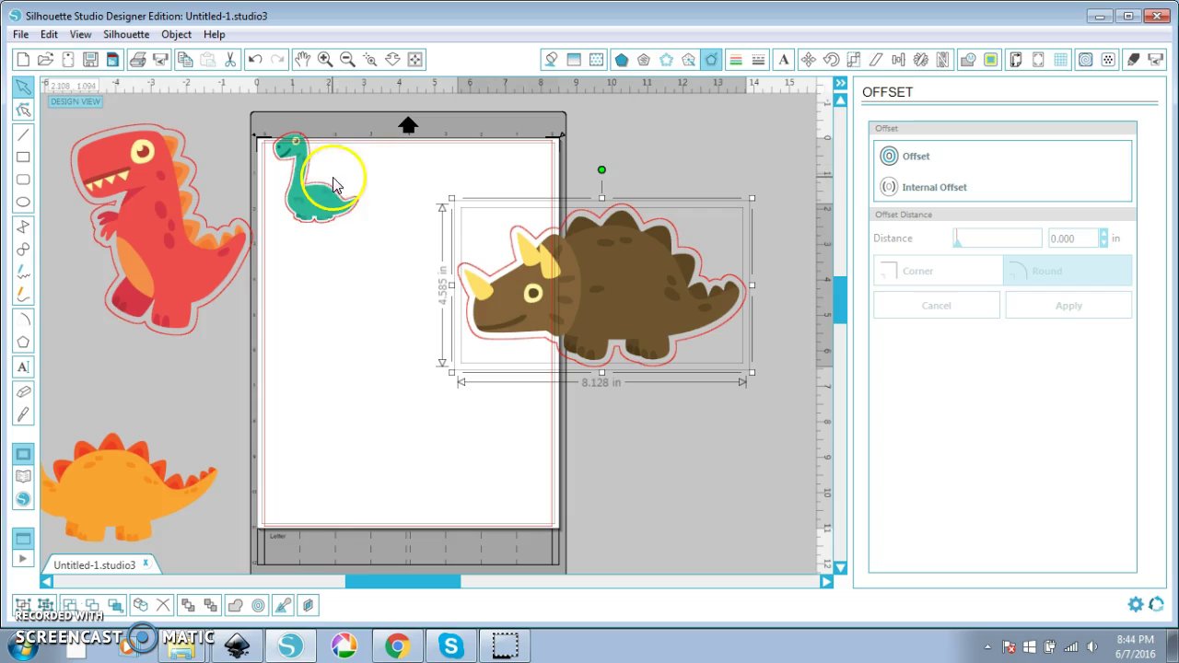
left_click_drag(527, 276, 337, 307)
right_click(337, 307)
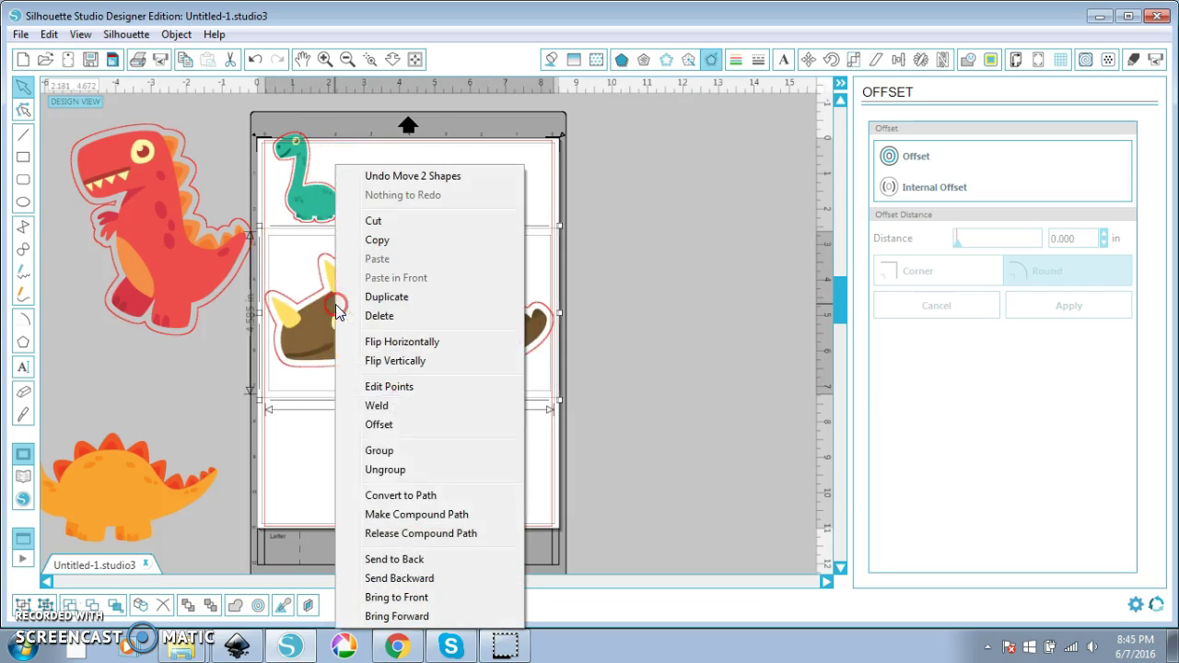
left_click(406, 241)
- Ungroup the triceratops parts and group them back together
right_click(662, 306)
left_click(710, 471)
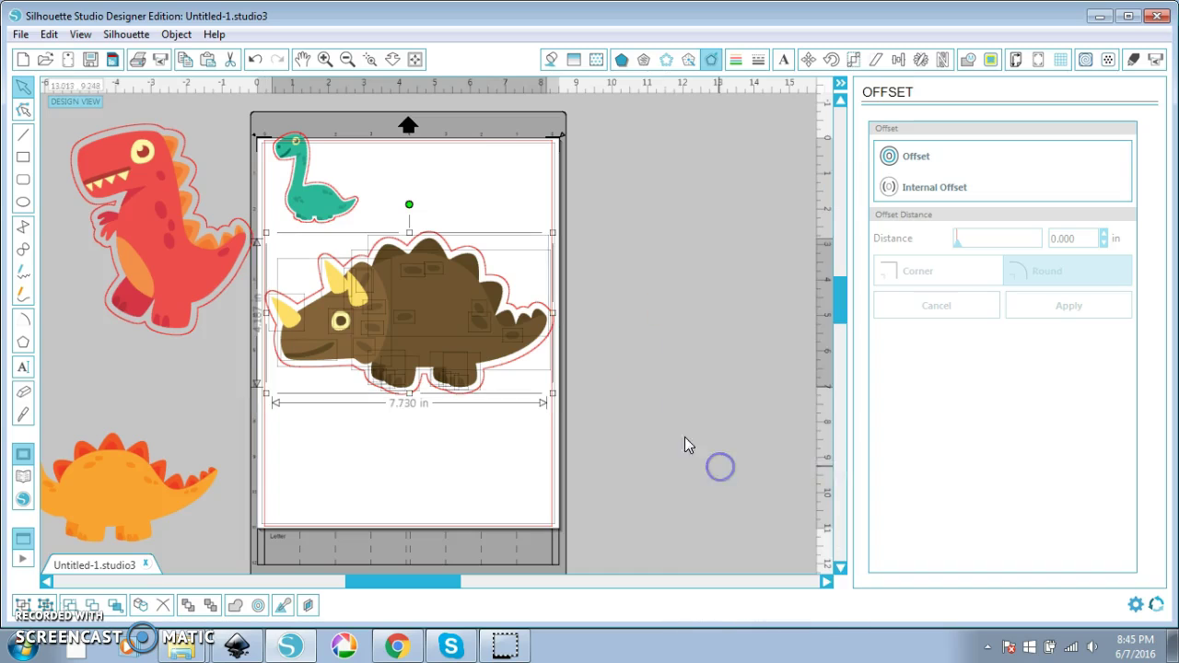
key("k")
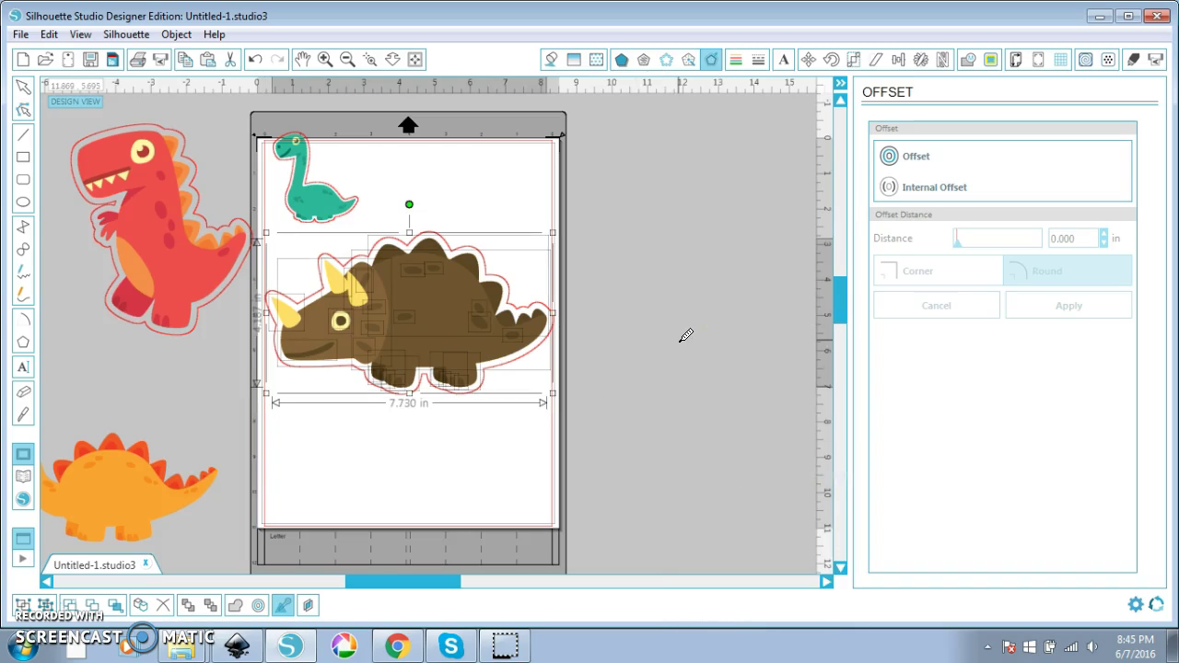
left_click(666, 350)
- Paste a copy of the triceratops in front and move it to the lower right
right_click(606, 381)
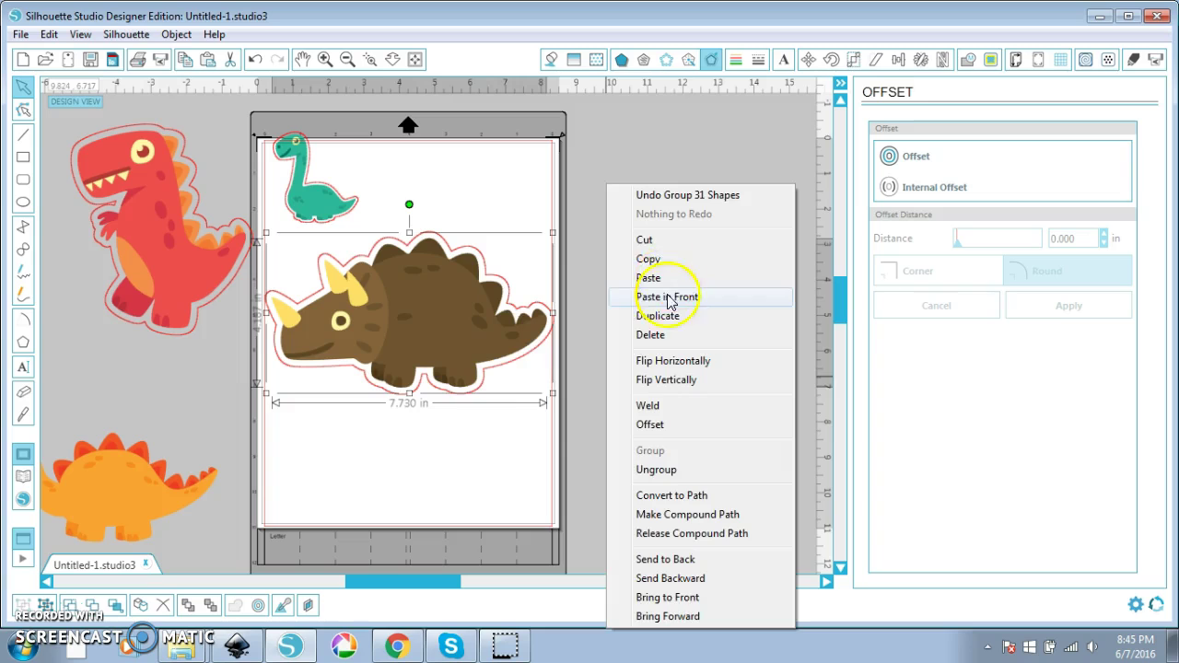
left_click(670, 297)
left_click_drag(488, 313, 629, 447)
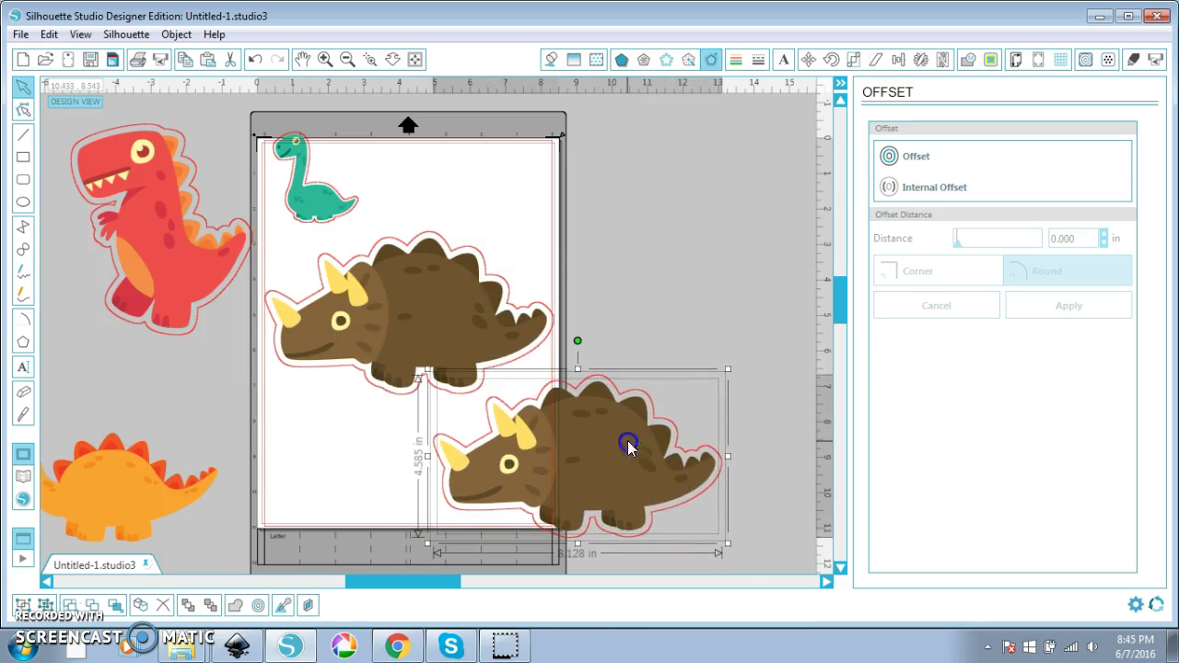
right_click(629, 447)
left_click(672, 468)
left_click(641, 266)
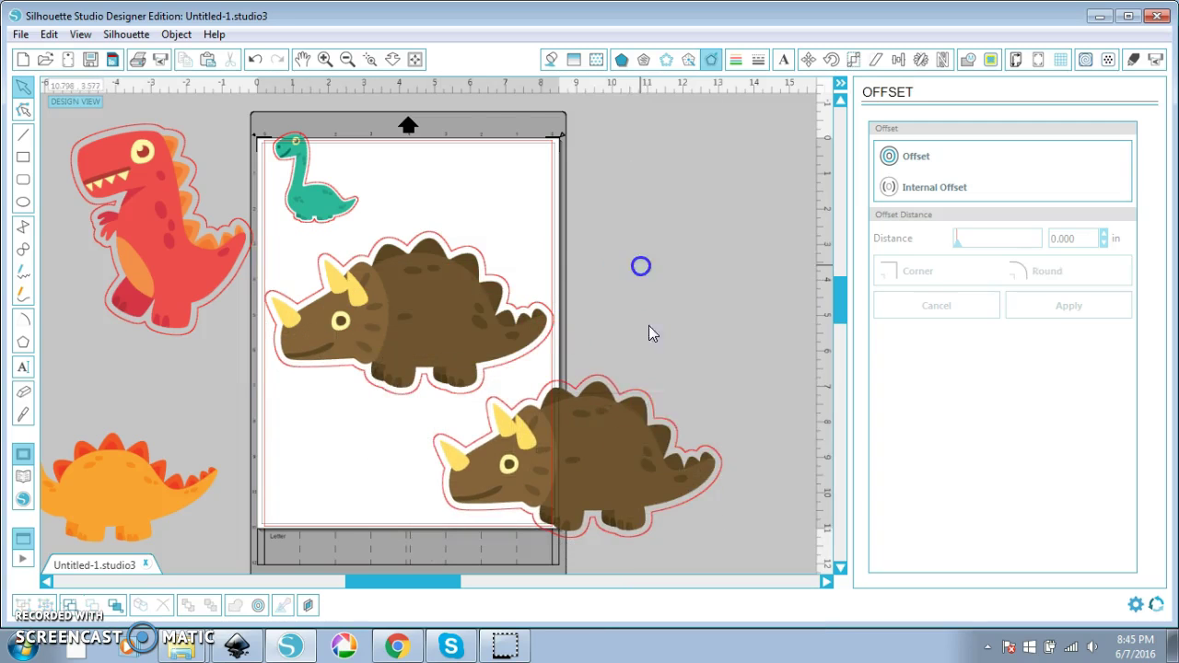
left_click(612, 442)
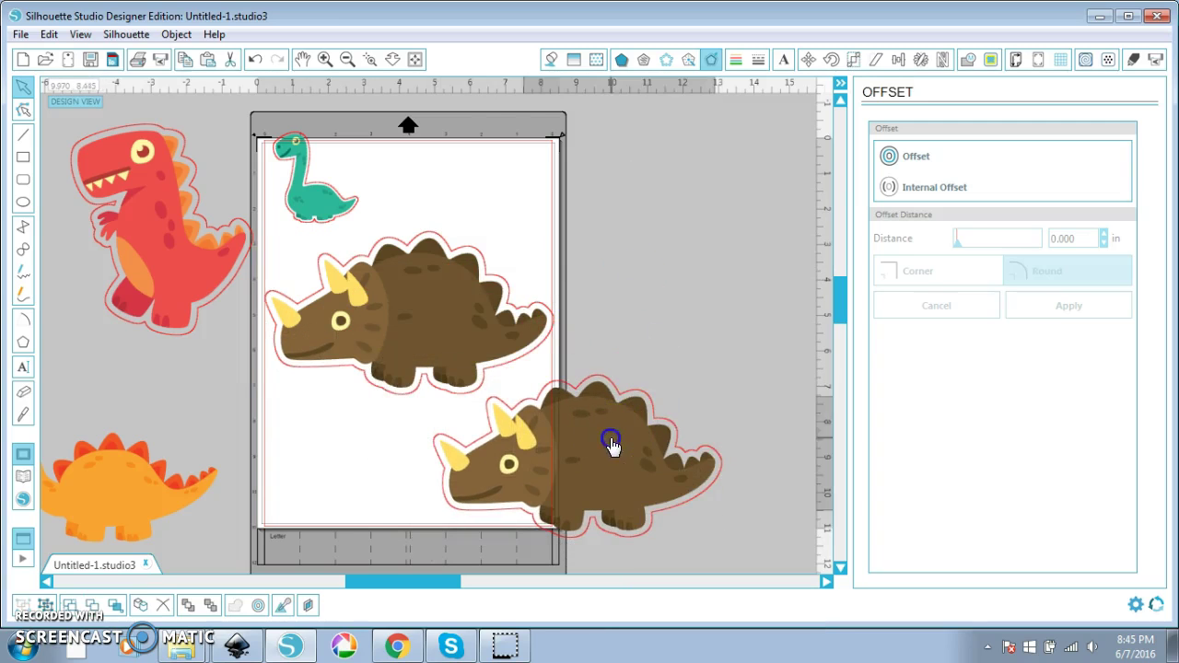
- Try an orange fill on the copy, undo it, then select and nudge the lower copy right
left_click(551, 60)
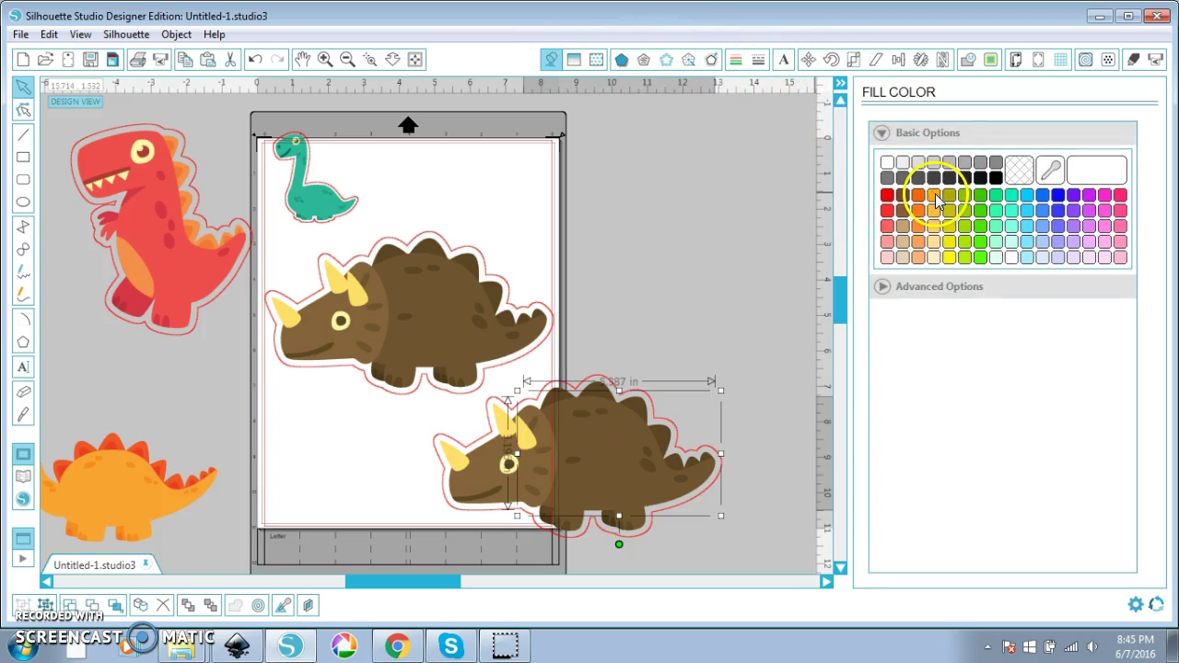
left_click(933, 196)
left_click(672, 274)
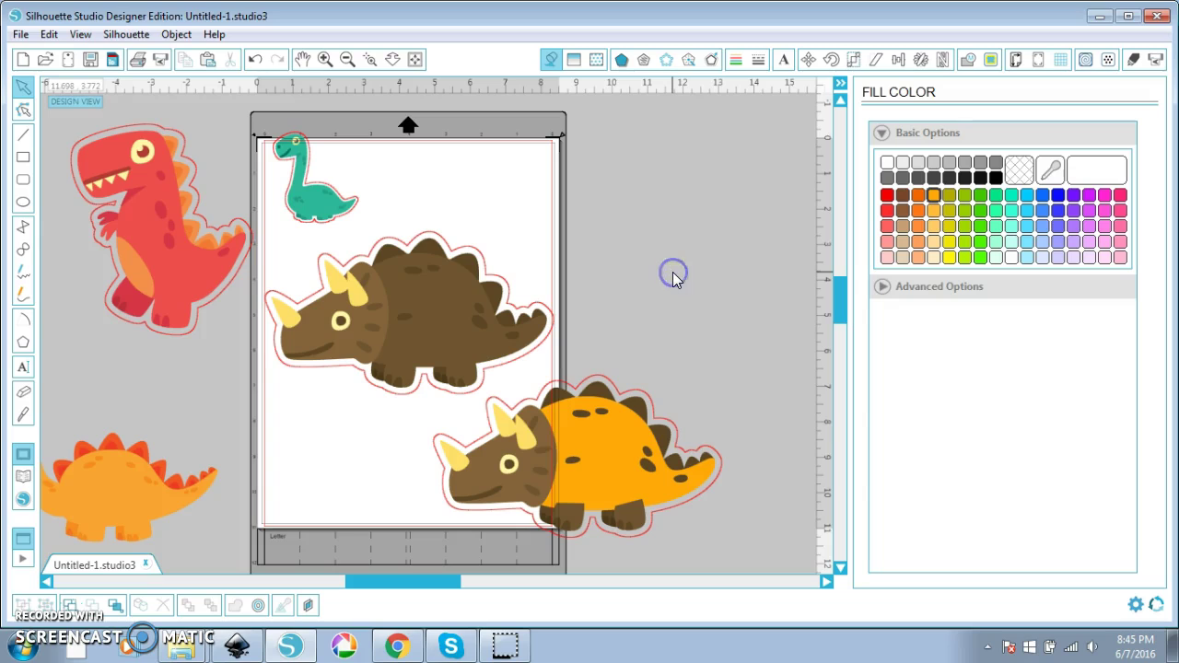
key("ctrl+z")
key("ctrl+z")
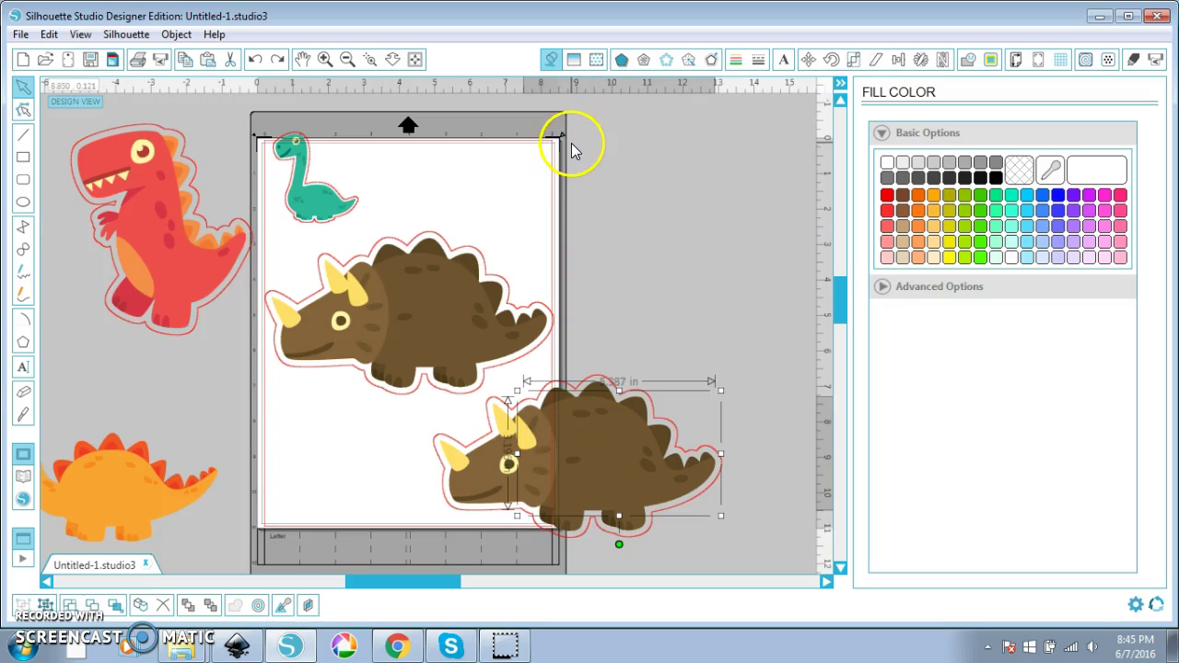
left_click_drag(745, 544, 400, 360)
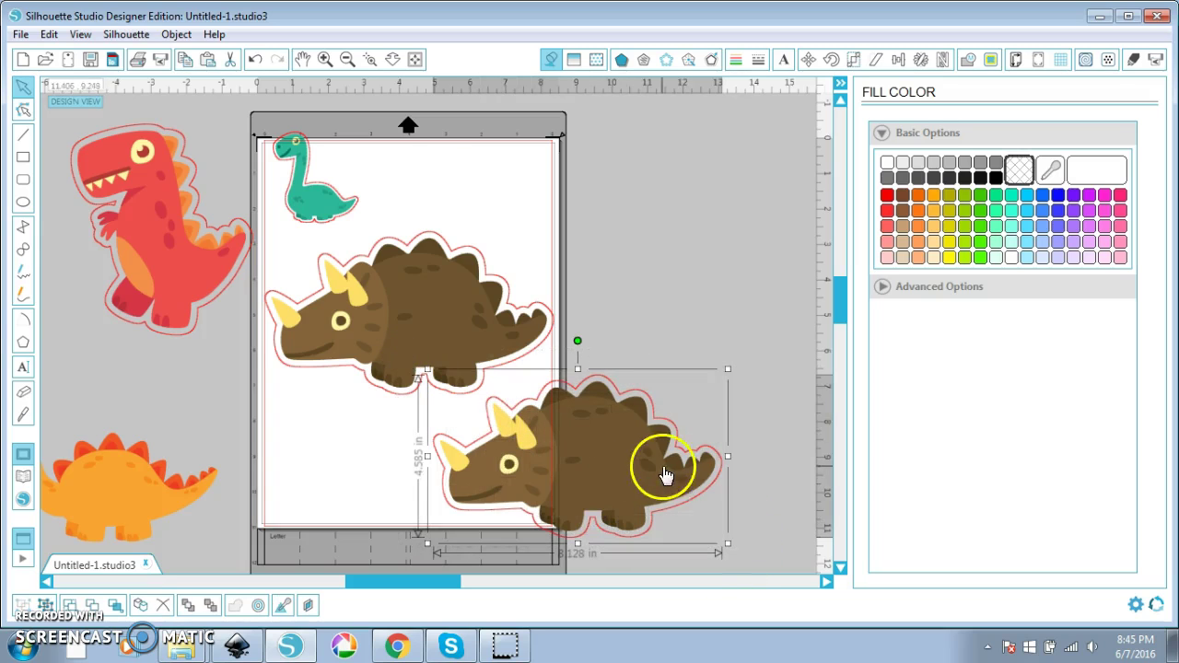
left_click_drag(605, 465, 645, 463)
- Delete the lower triceratops copy and enlarge the teal dinosaur to about 6 in wide
key("Delete")
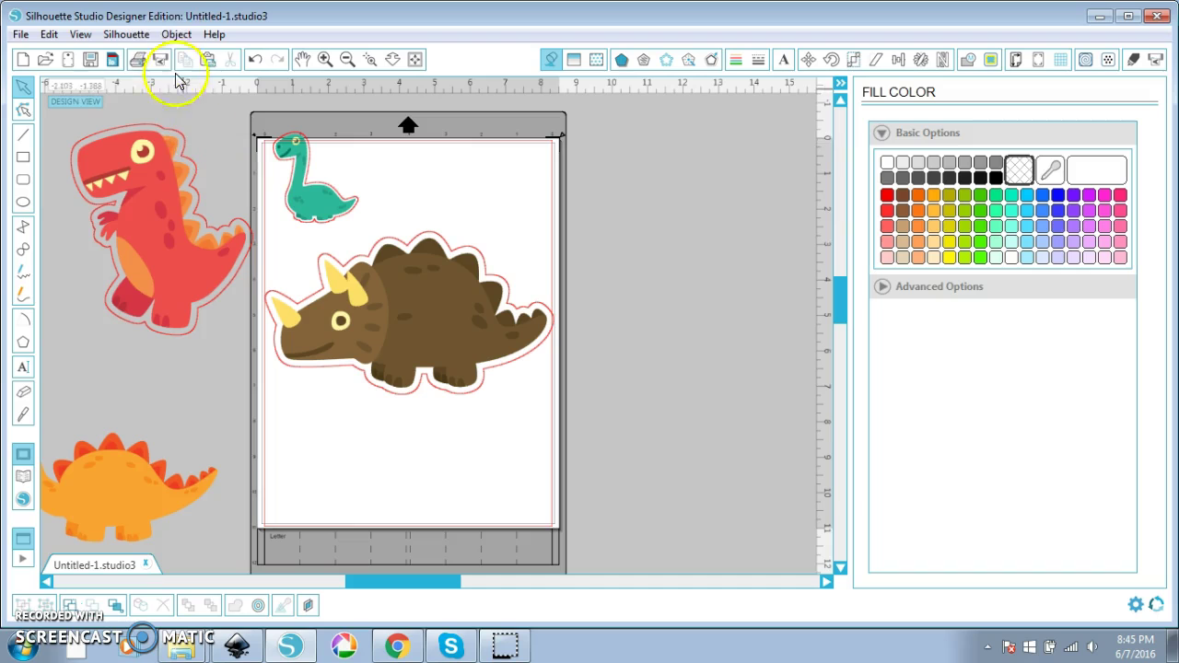
left_click_drag(396, 317, 569, 400)
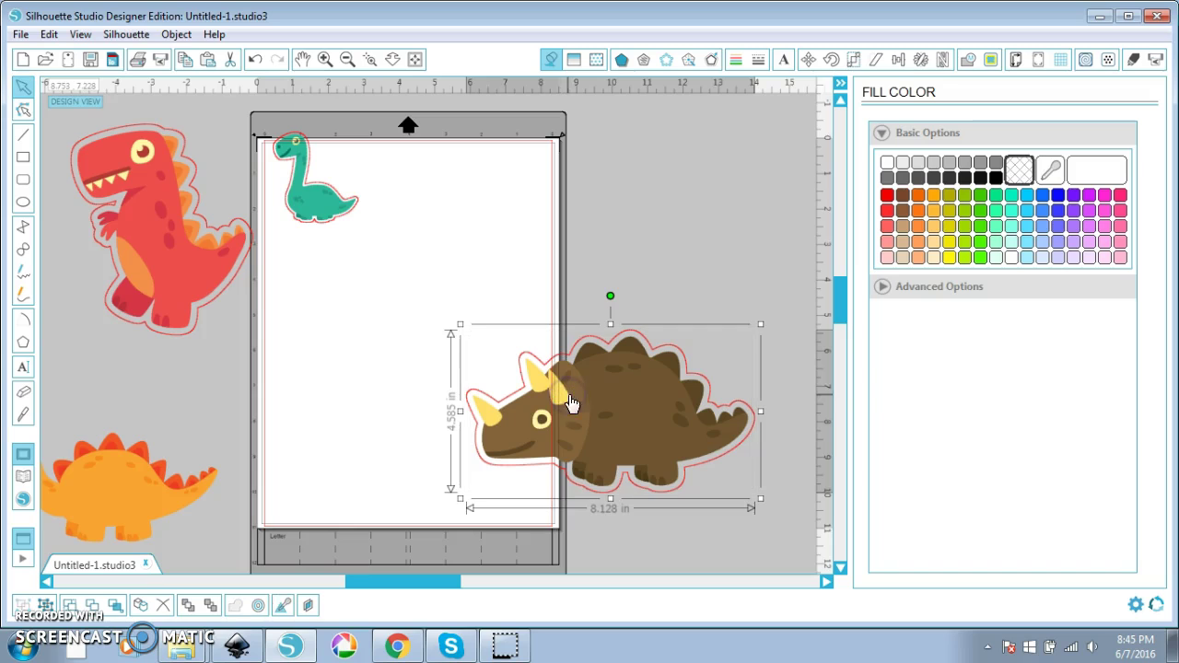
left_click(329, 197)
left_click_drag(362, 228, 469, 374)
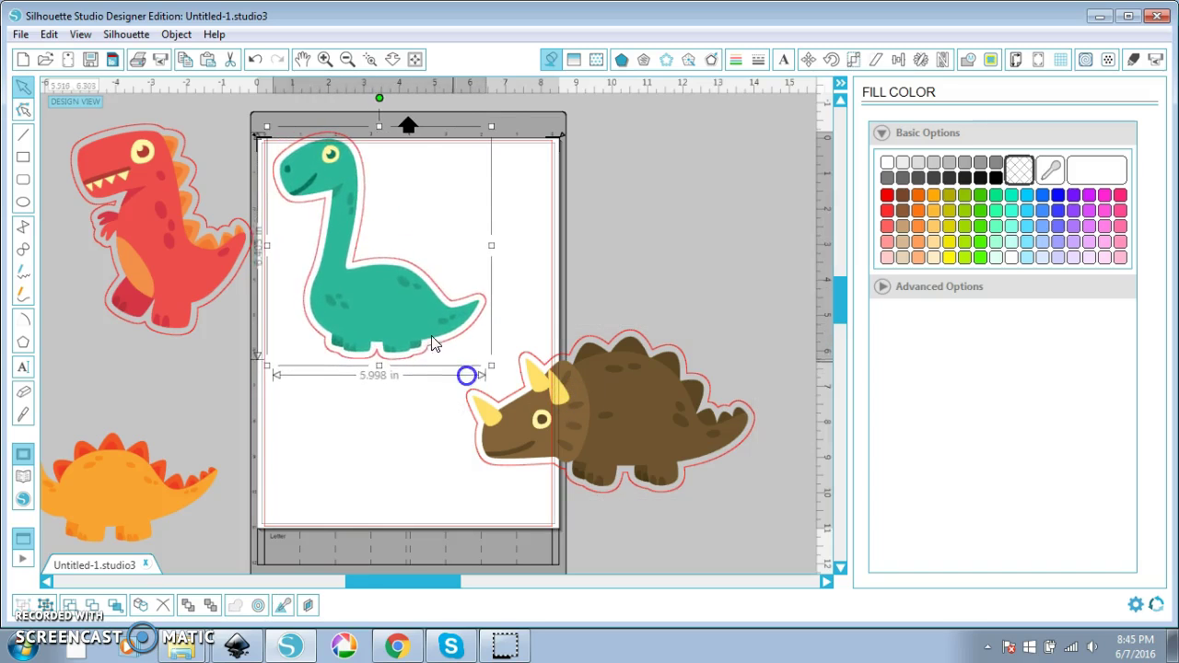
left_click_drag(424, 333, 437, 374)
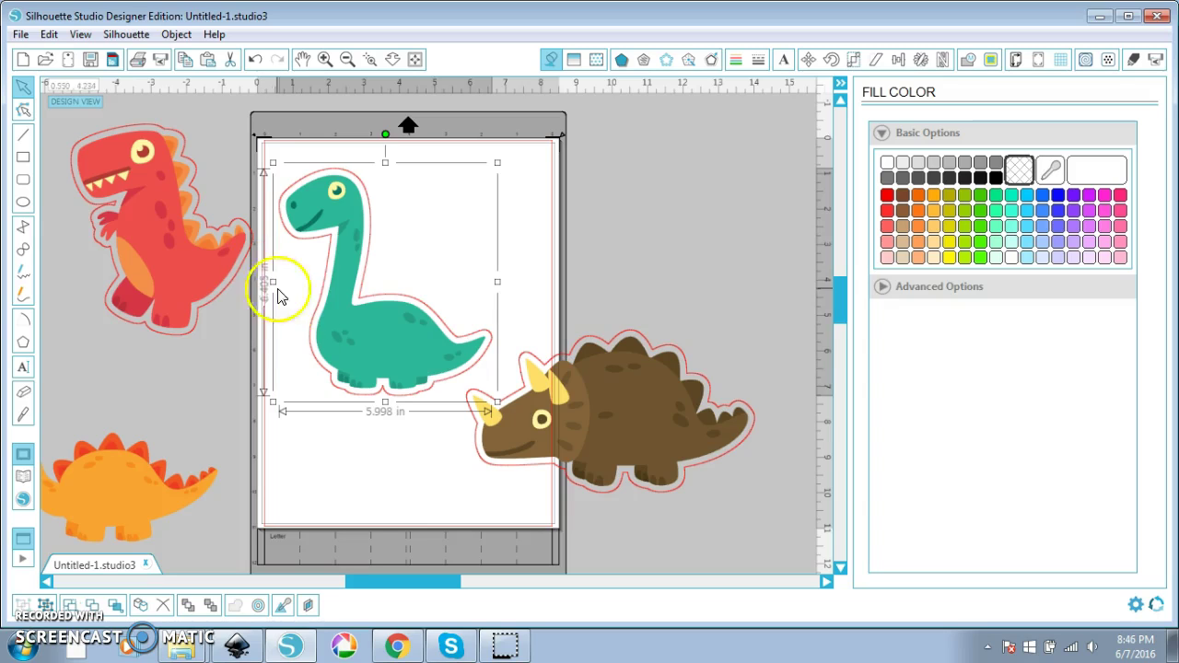
- Ungroup the teal dinosaur and move the triceratops off the mat below the page
left_click(390, 431)
right_click(392, 354)
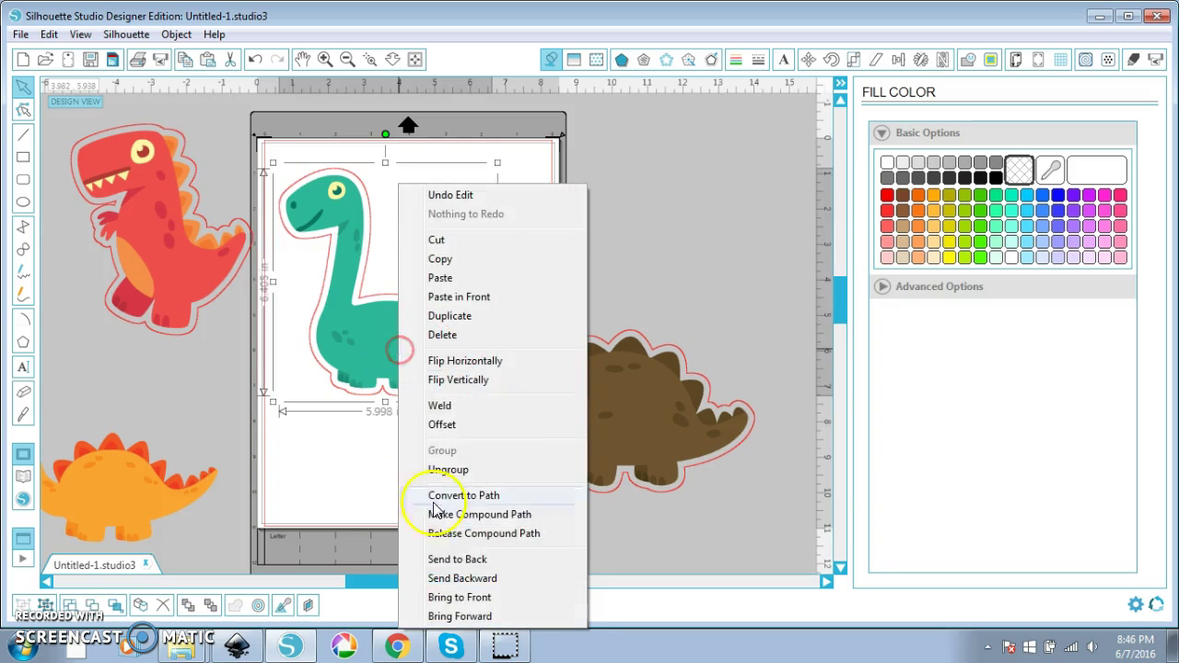
left_click(445, 470)
left_click(400, 400)
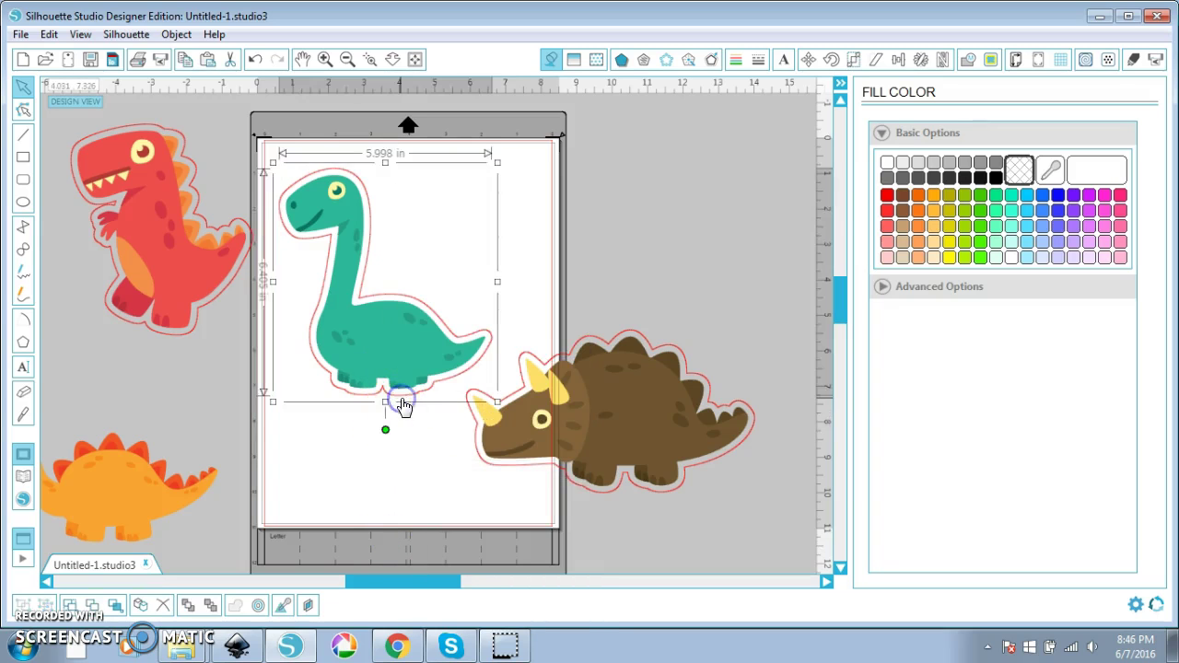
left_click(527, 399)
left_click_drag(527, 399, 621, 563)
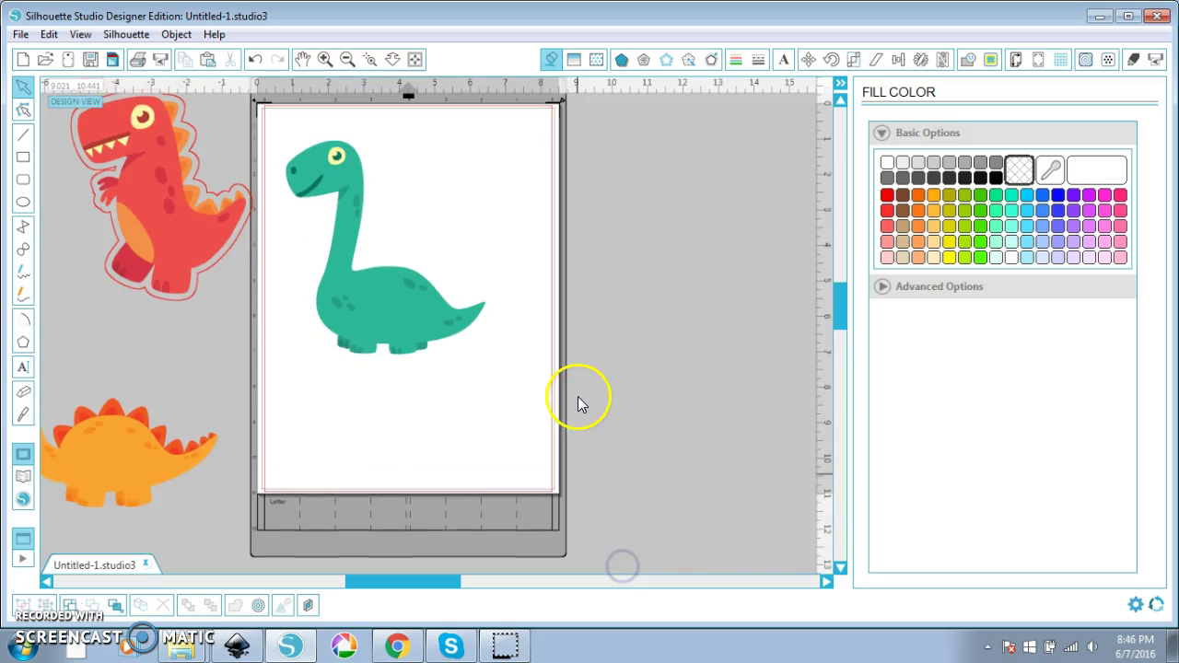
- Create a Bebas Neue text box beside the dinosaur with HELLO on one line and DINO below
left_click(23, 367)
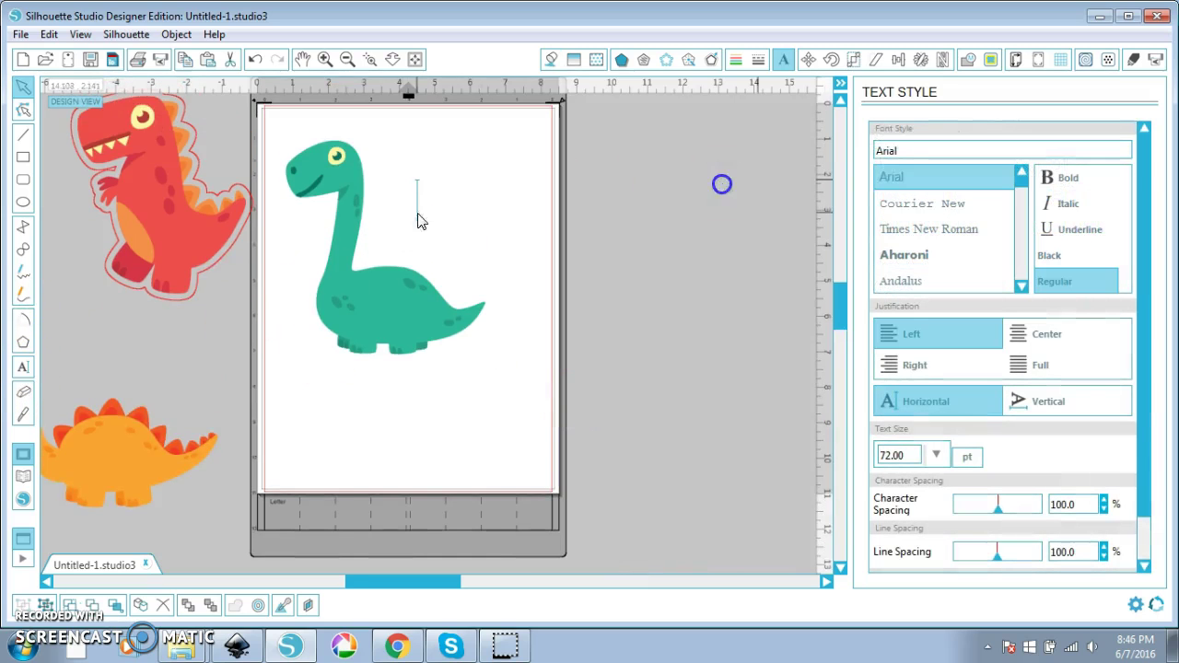
double_click(875, 150)
type("bas Neue")
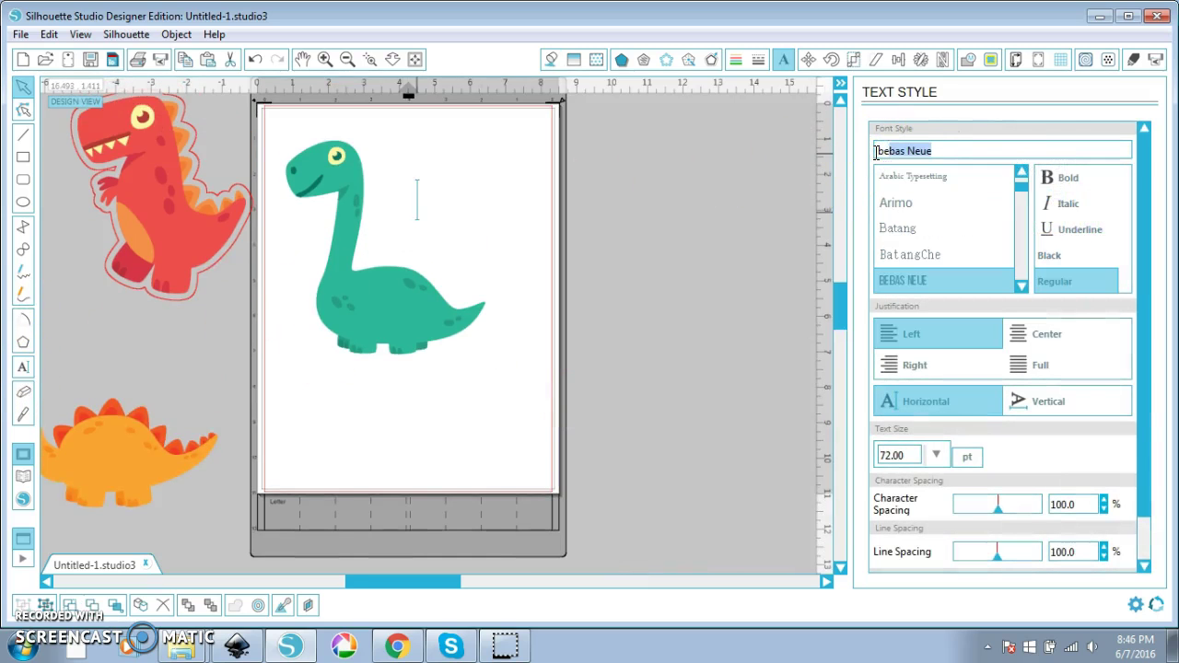
key("Return")
left_click(1011, 22)
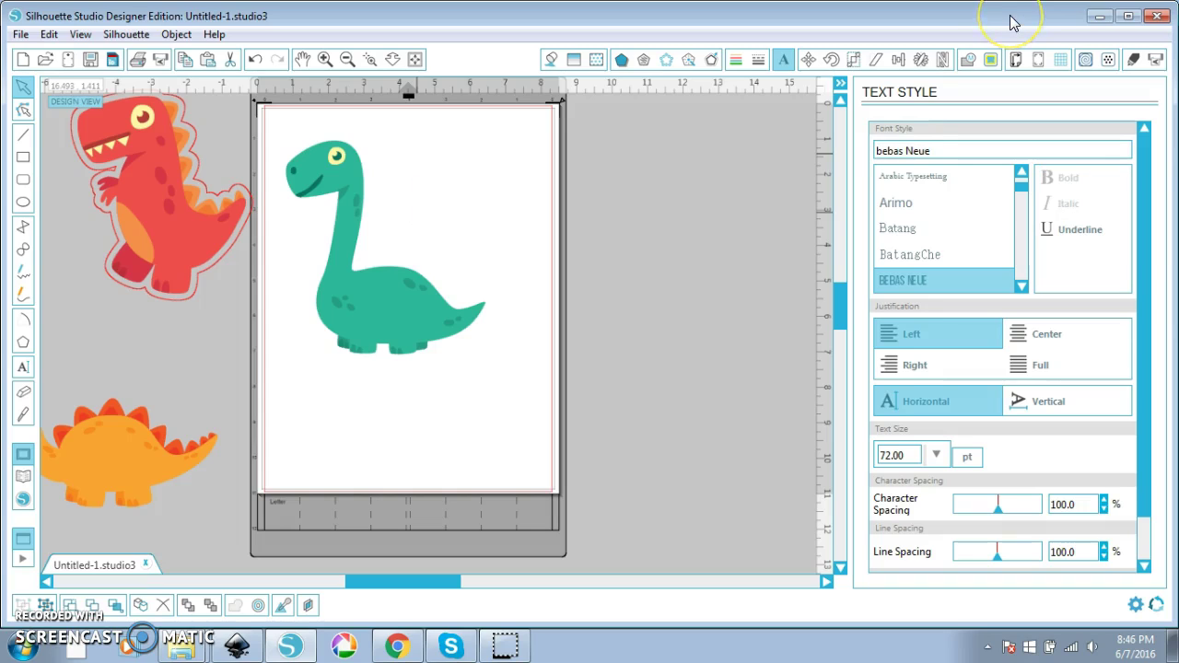
type("HELLO")
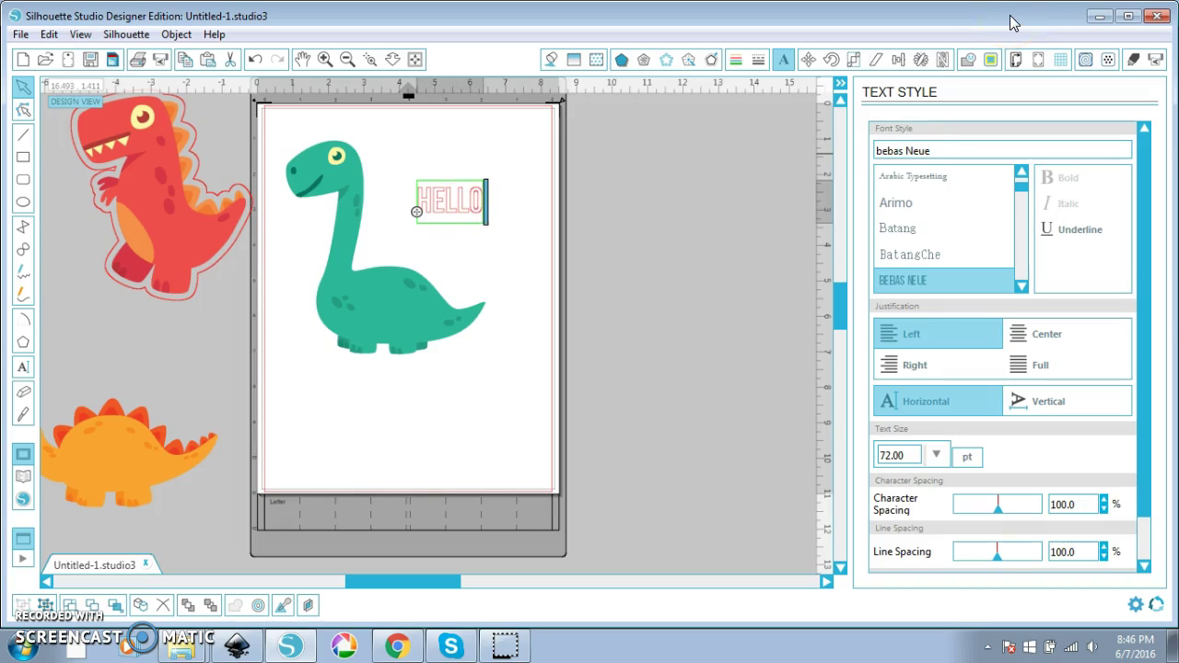
key("Return")
type("DION")
key("BackSpace")
key("BackSpace")
- Finish the DINO line, then give HELLO DINO no outline and a solid black fill
type("NO")
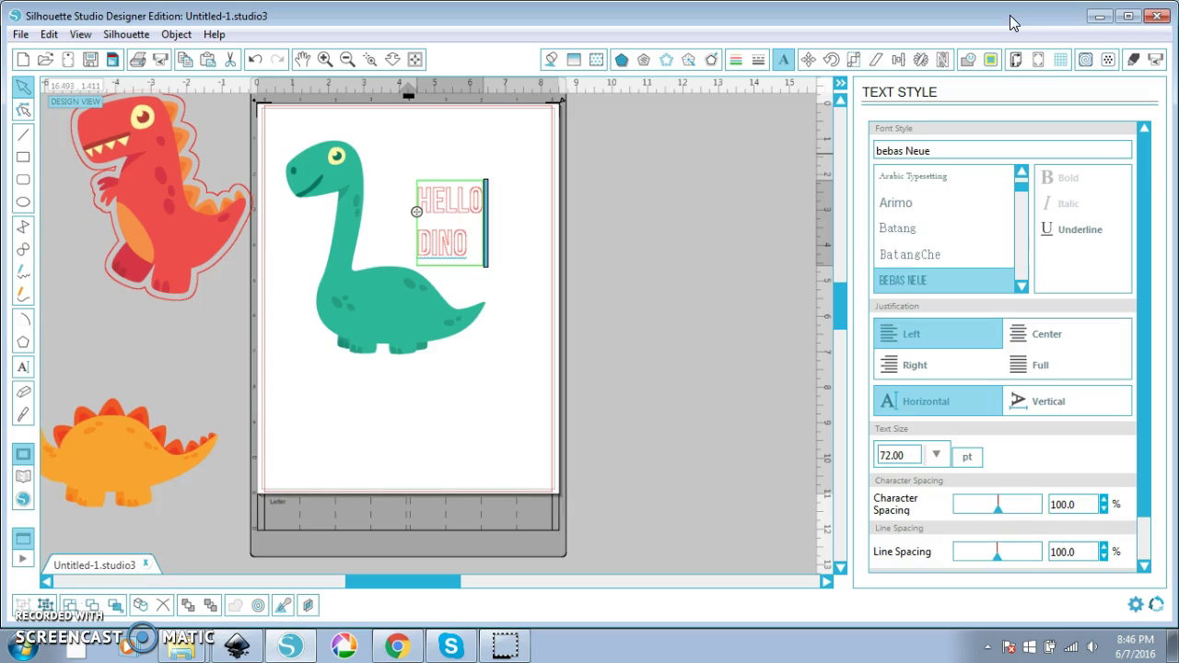
left_click(519, 219)
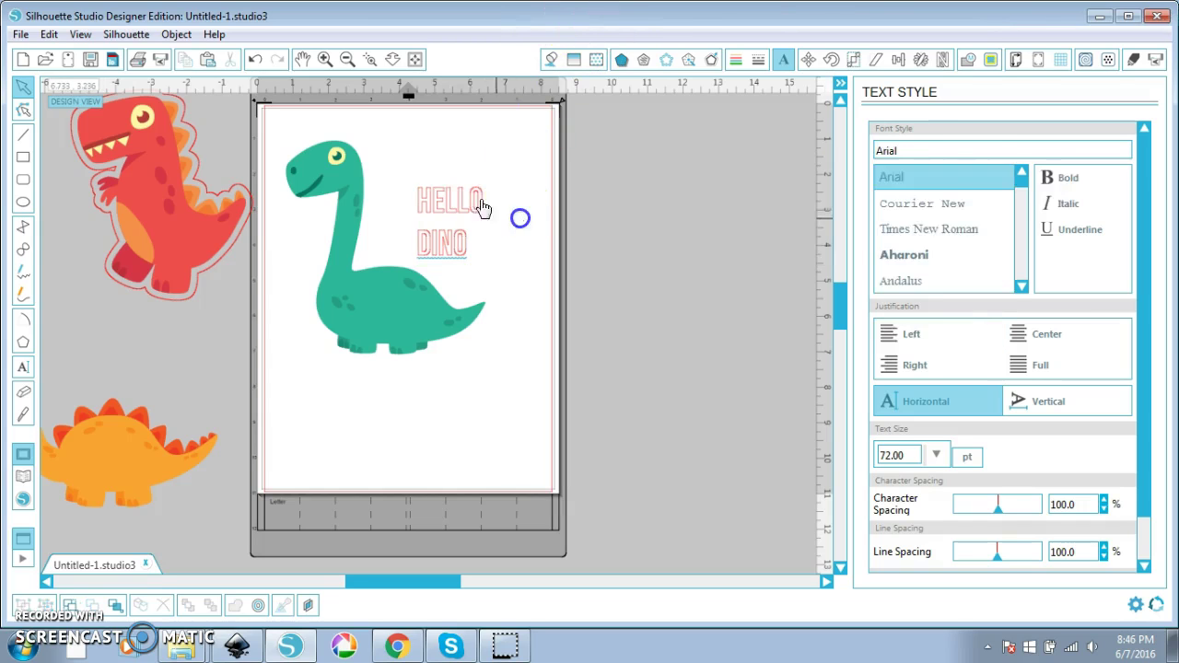
left_click_drag(535, 130, 396, 286)
left_click(740, 59)
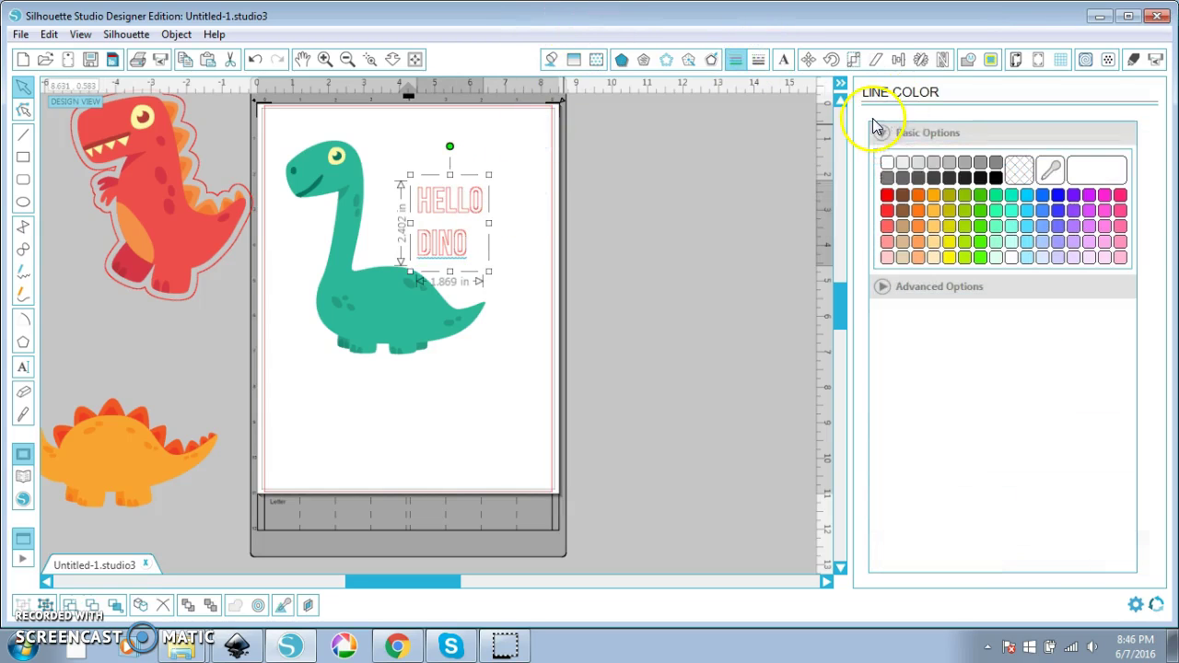
left_click(887, 164)
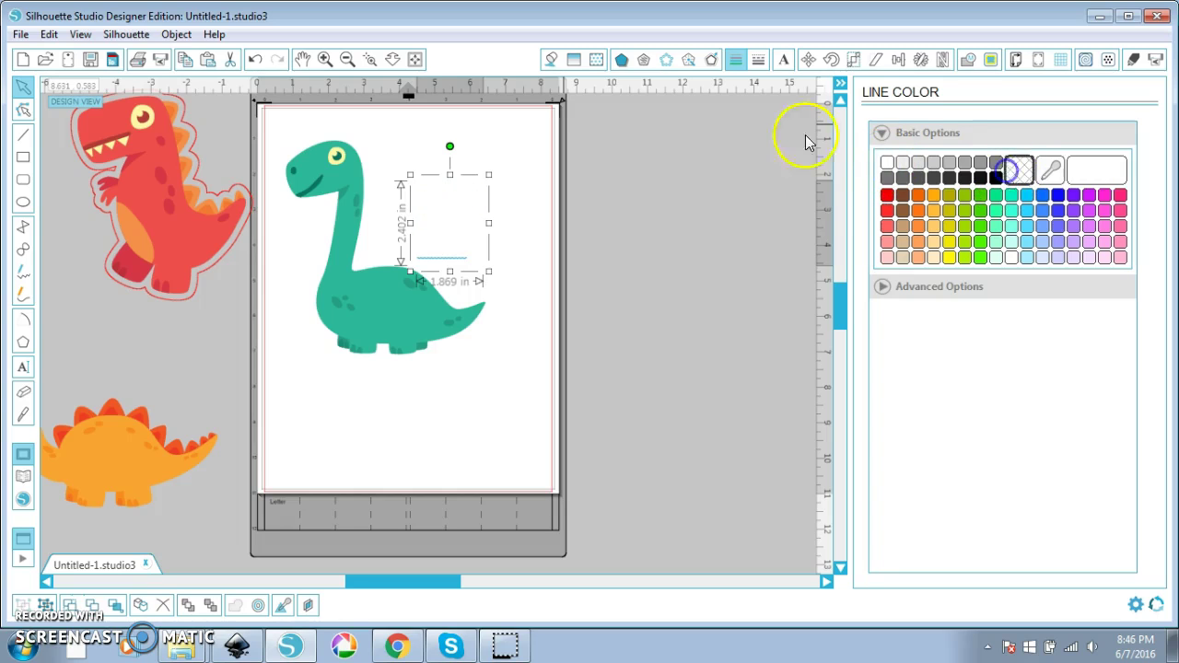
left_click(550, 59)
left_click(965, 178)
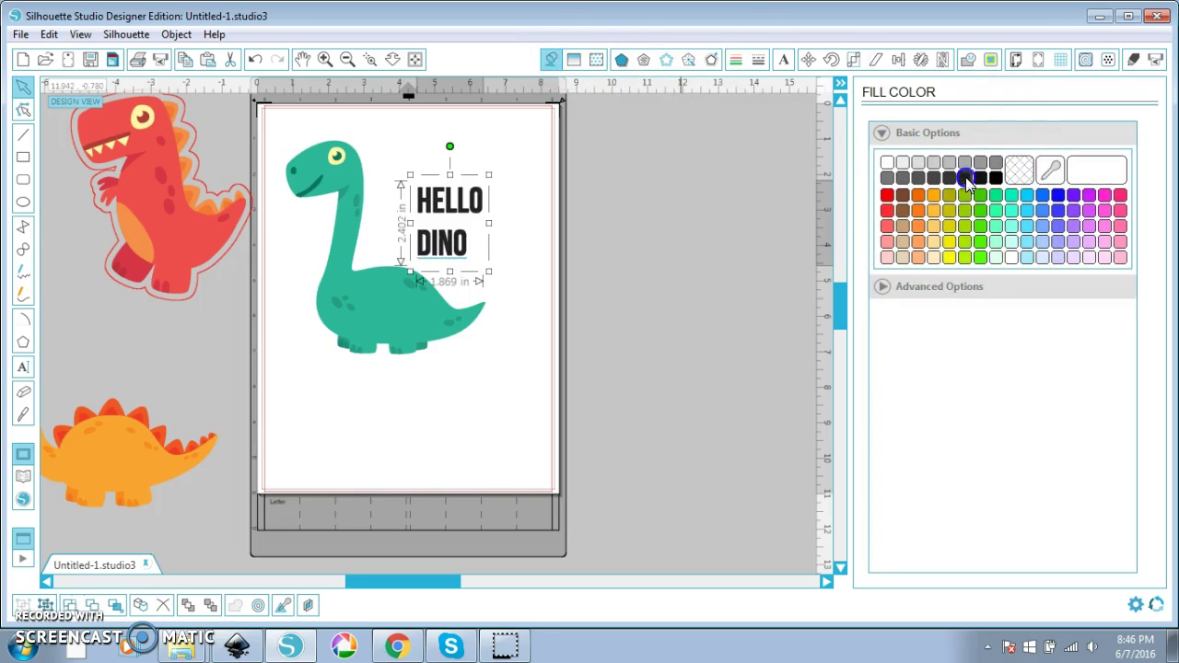
- Centre HELLO DINO, tighten line spacing to 72.4%, and place it beside the dinosaur's neck
left_click(783, 59)
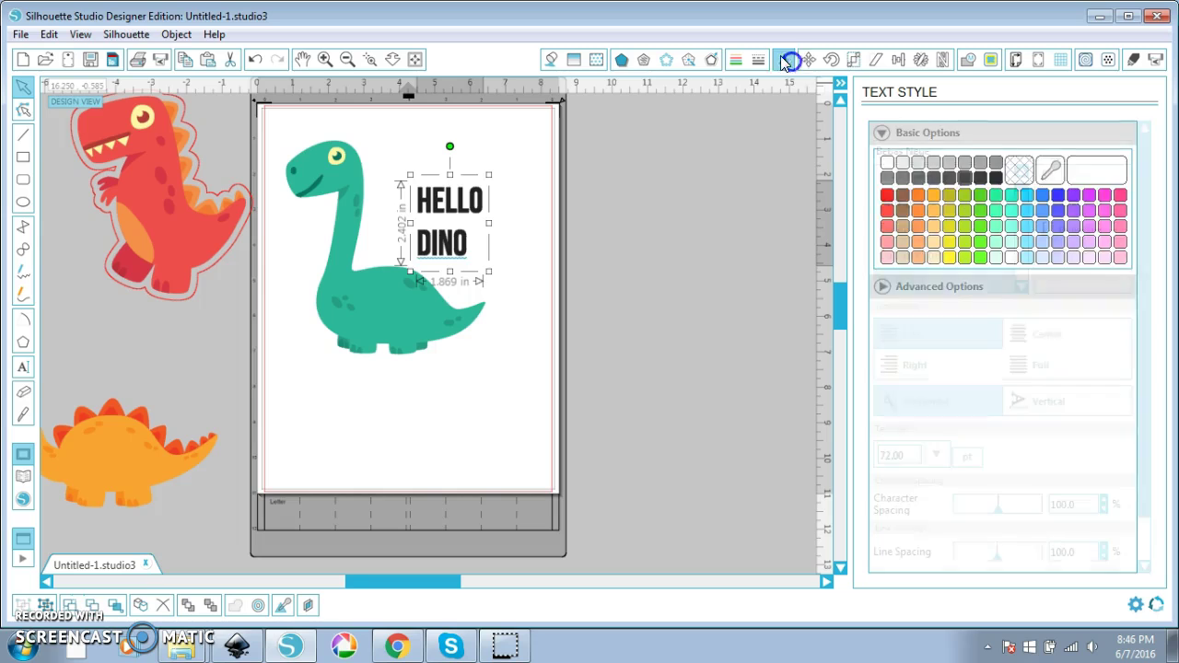
left_click(1036, 336)
left_click(566, 311)
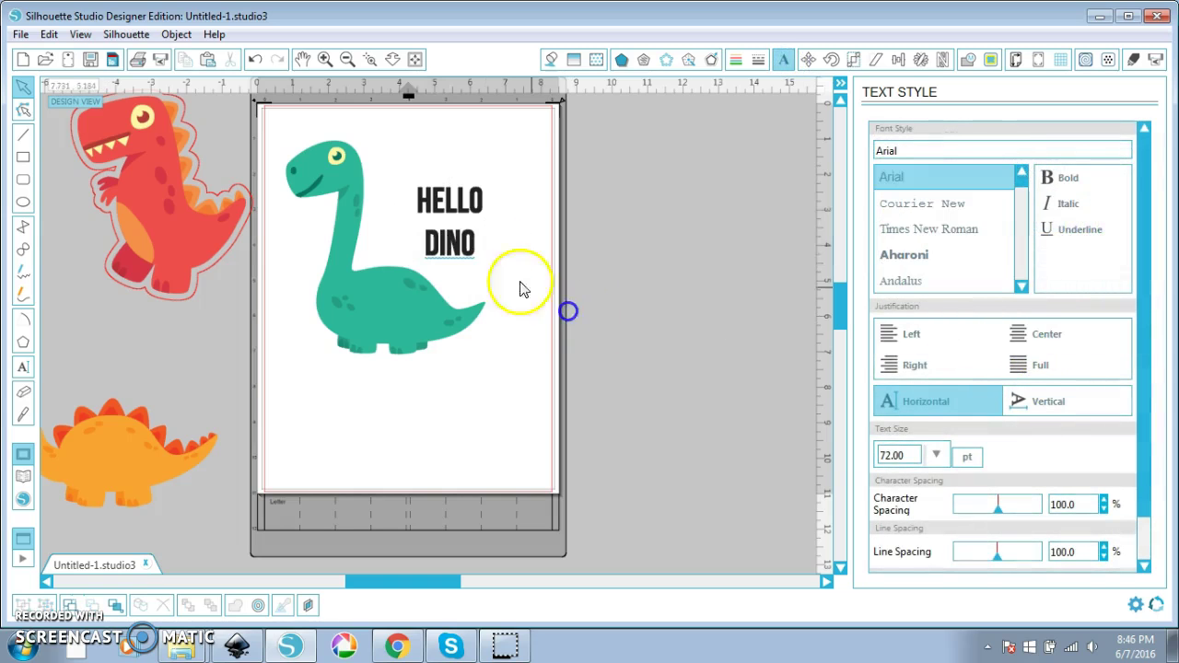
left_click_drag(476, 247, 435, 247)
left_click_drag(997, 557, 985, 556)
left_click_drag(437, 241, 427, 256)
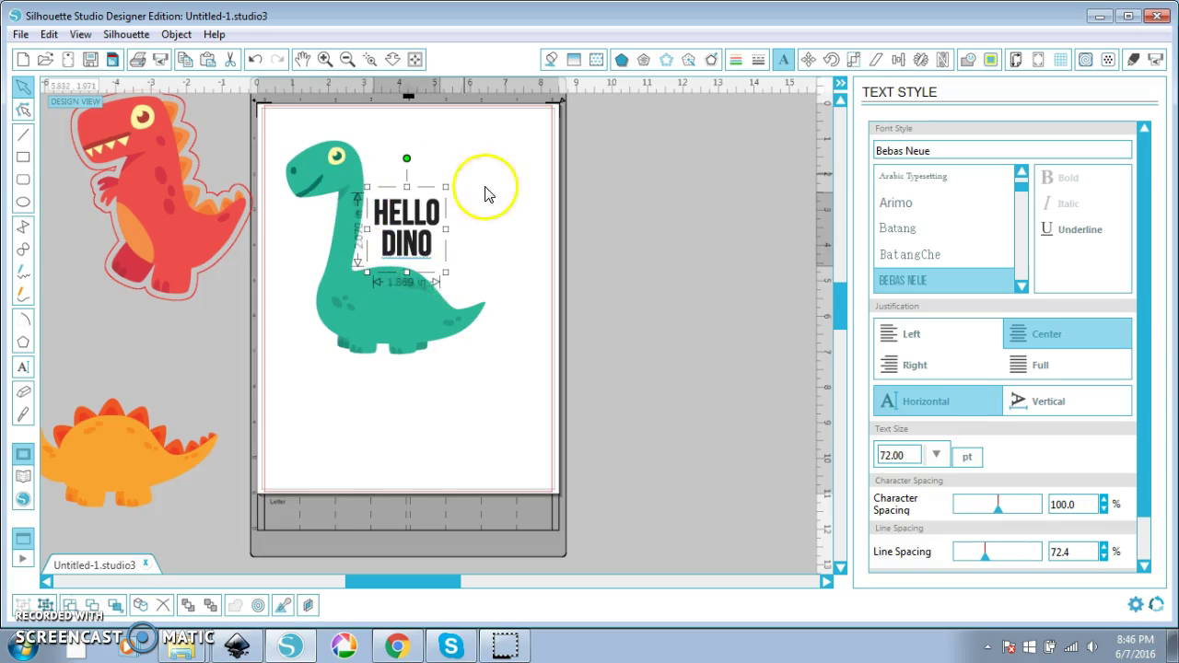
- Move the red dinosaur further left and select the dinosaur together with HELLO DINO
left_click(388, 299)
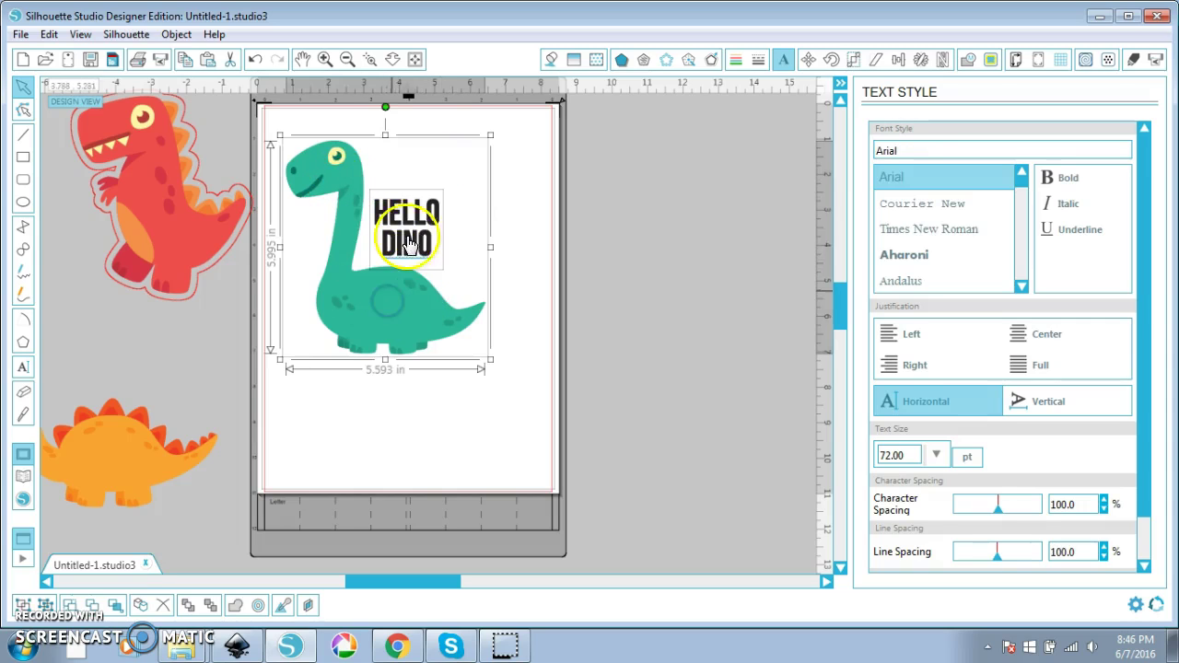
left_click_drag(211, 217, 123, 242)
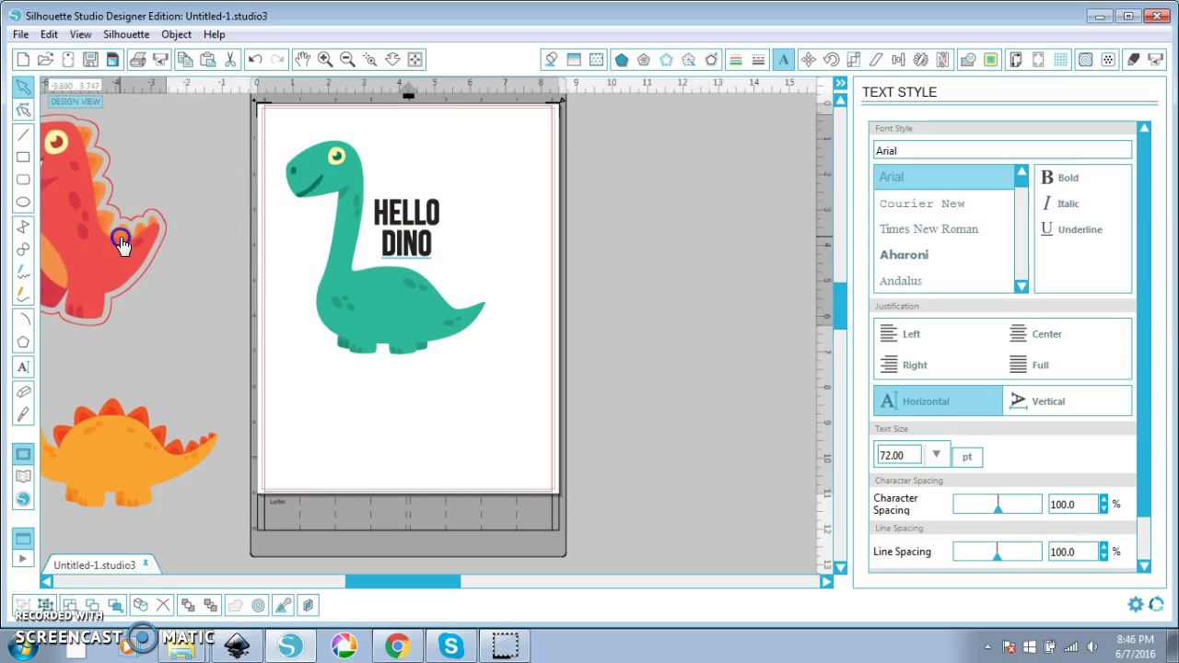
left_click_drag(551, 427, 238, 121)
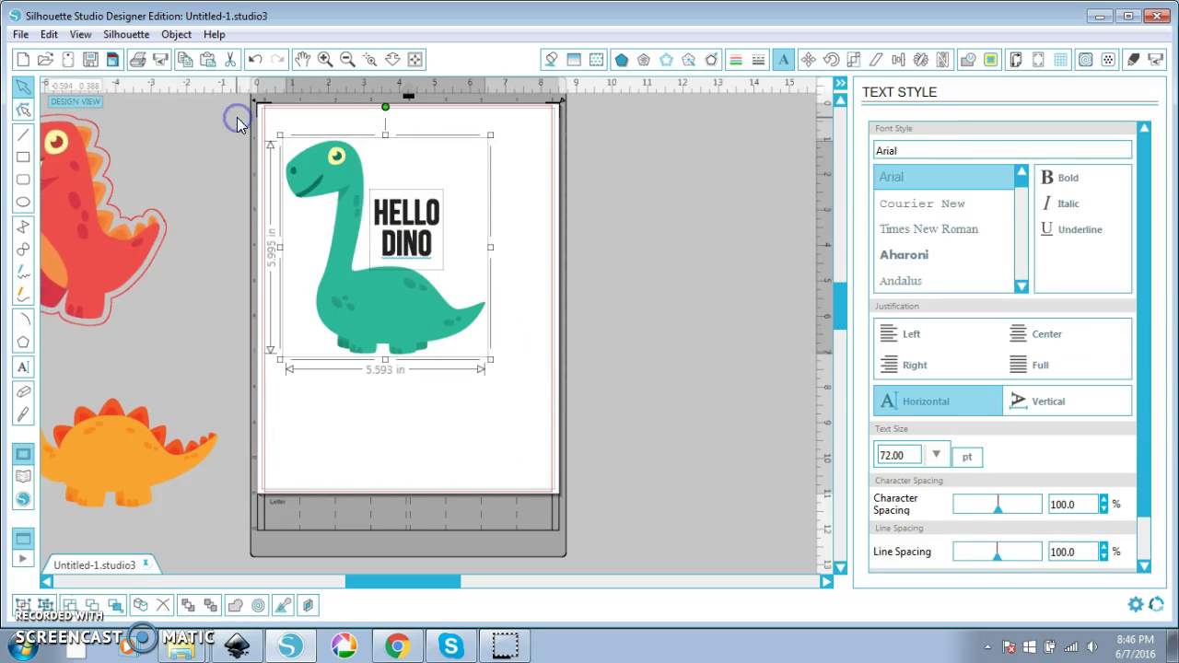
left_click(711, 59)
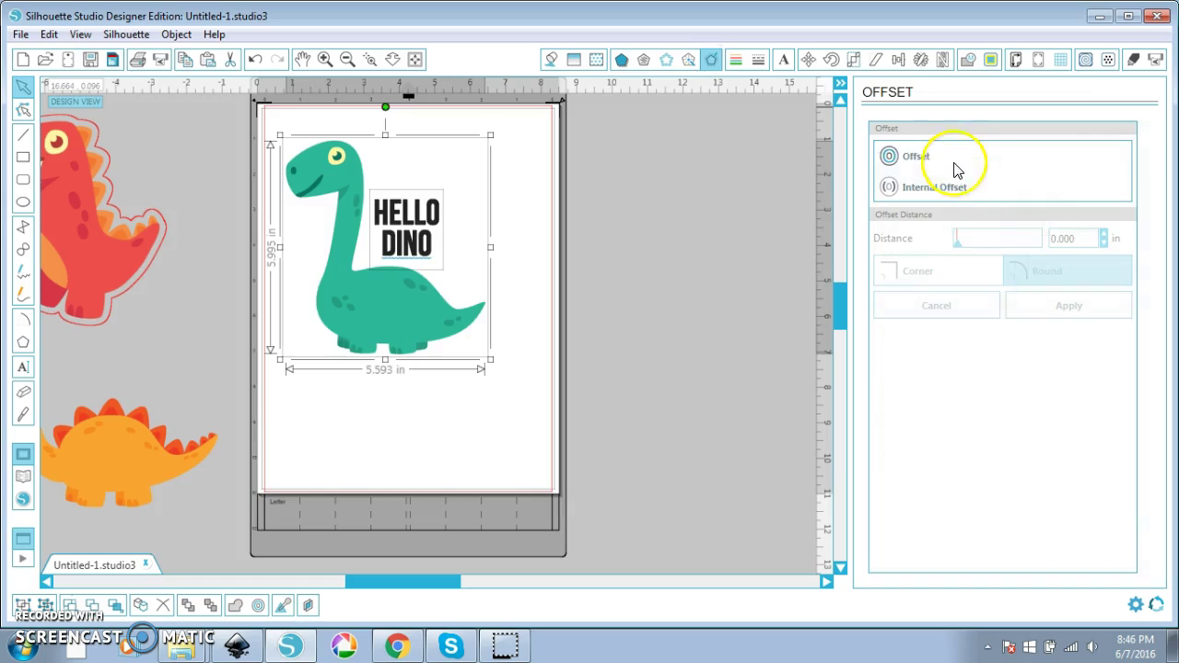
left_click(957, 170)
double_click(1054, 238)
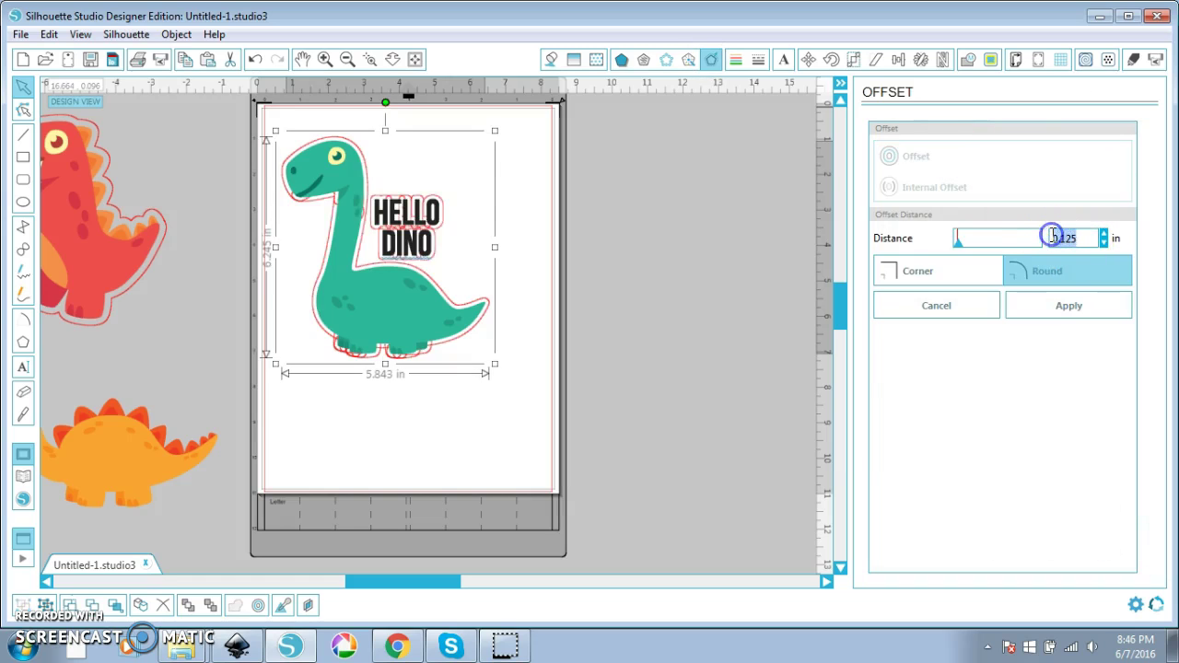
type("0.4")
key("Return")
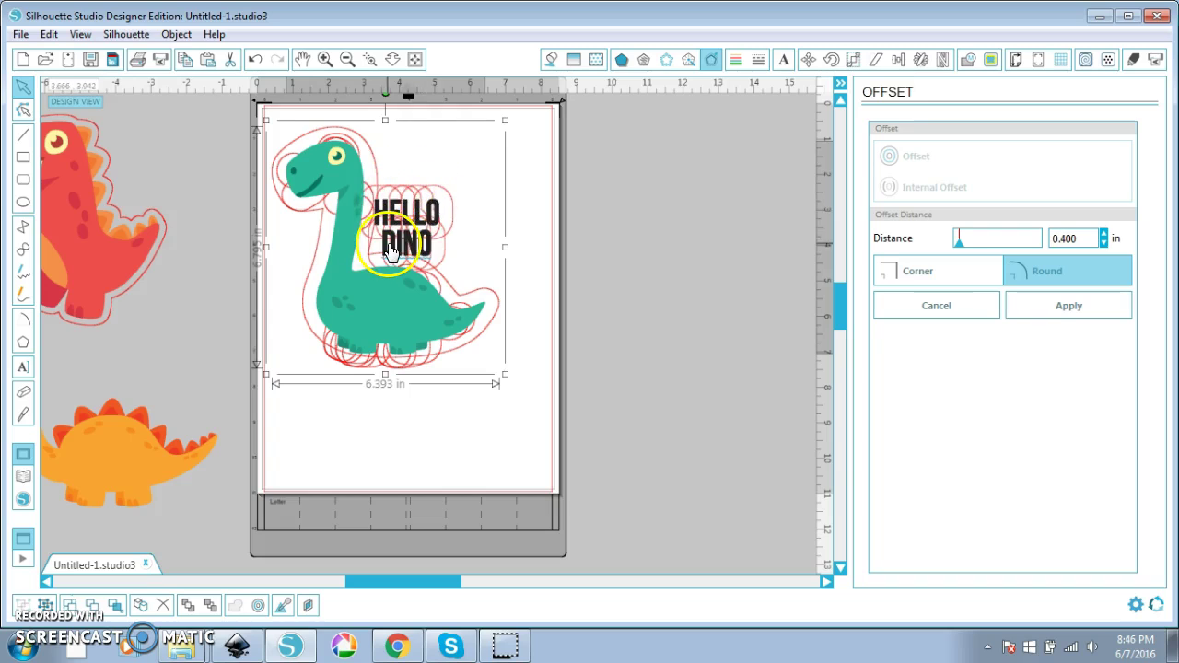
left_click(1039, 302)
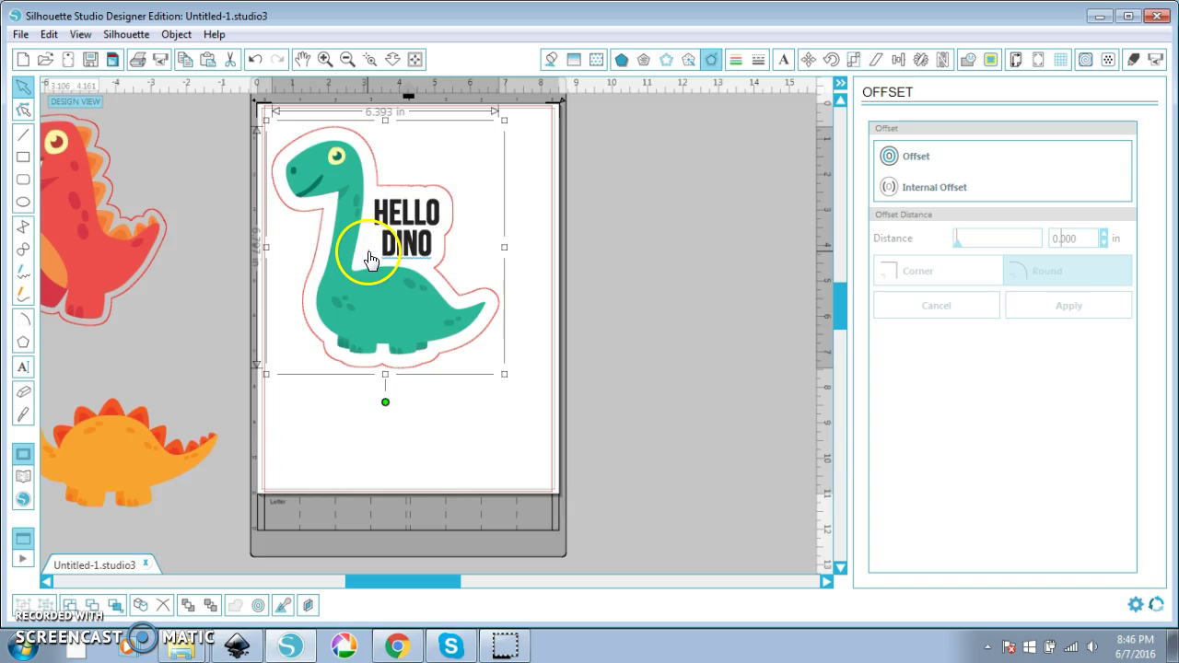
right_click(469, 350)
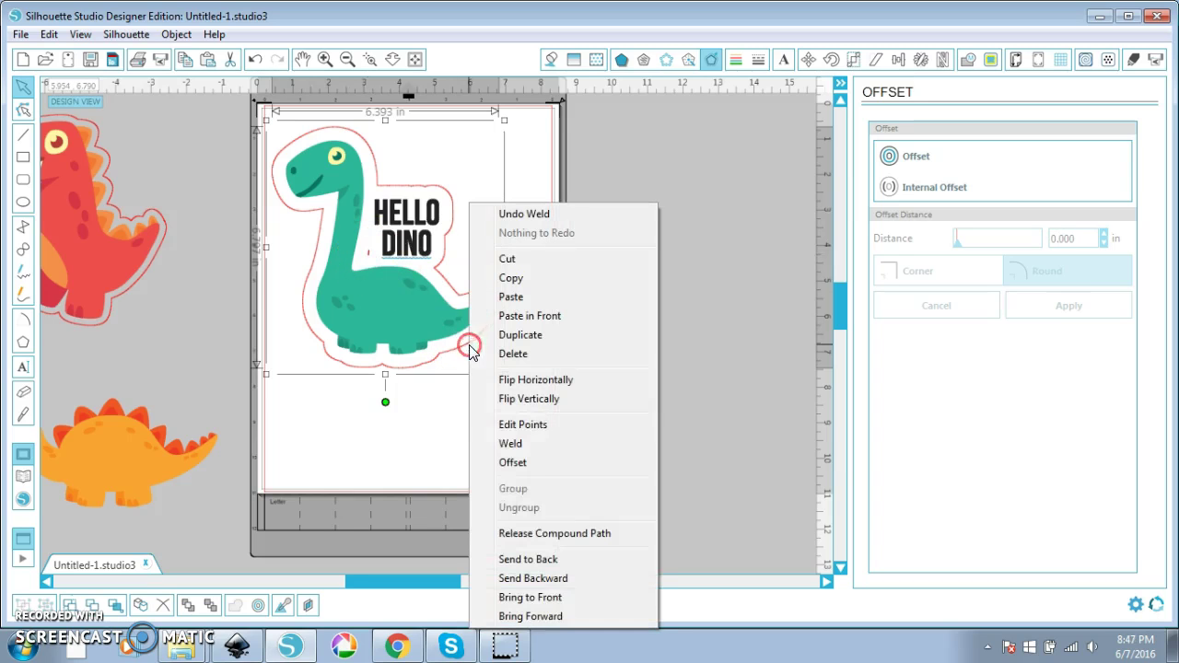
left_click(532, 534)
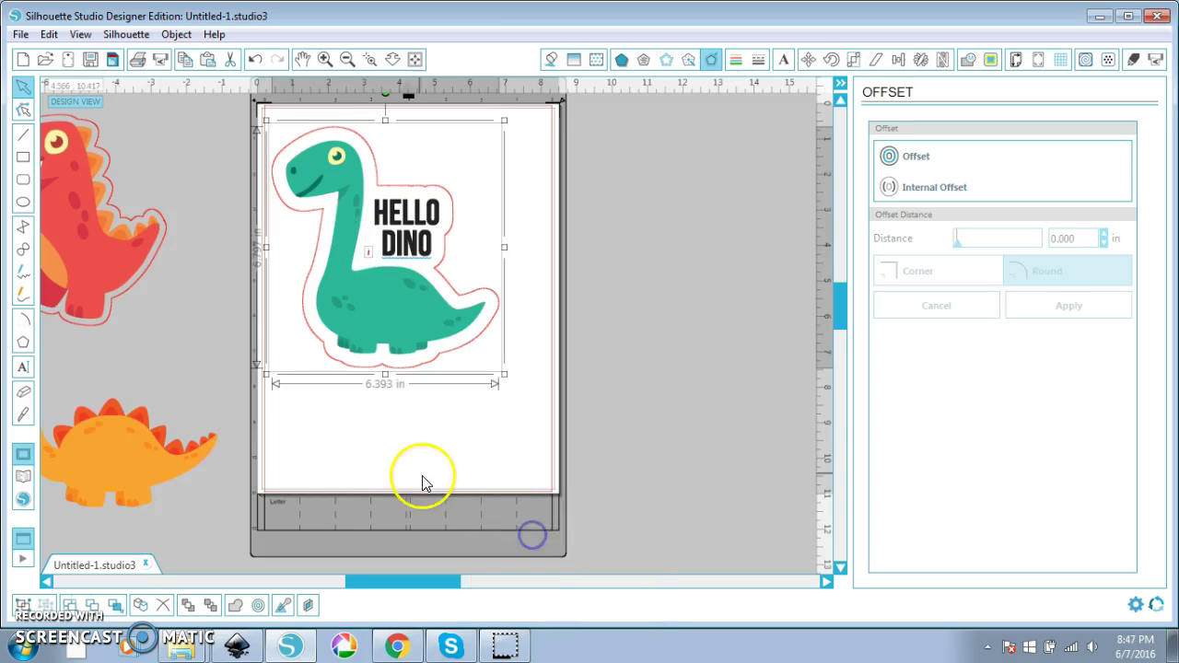
left_click(475, 363)
left_click(368, 252)
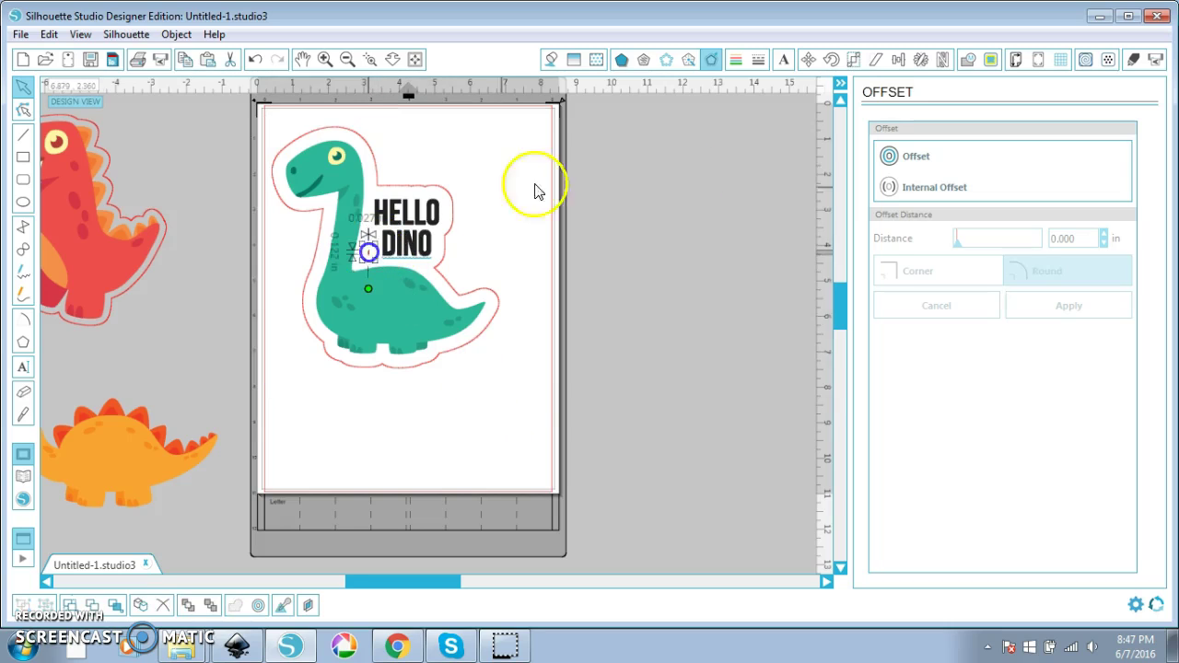
key("Delete")
left_click_drag(553, 408, 233, 110)
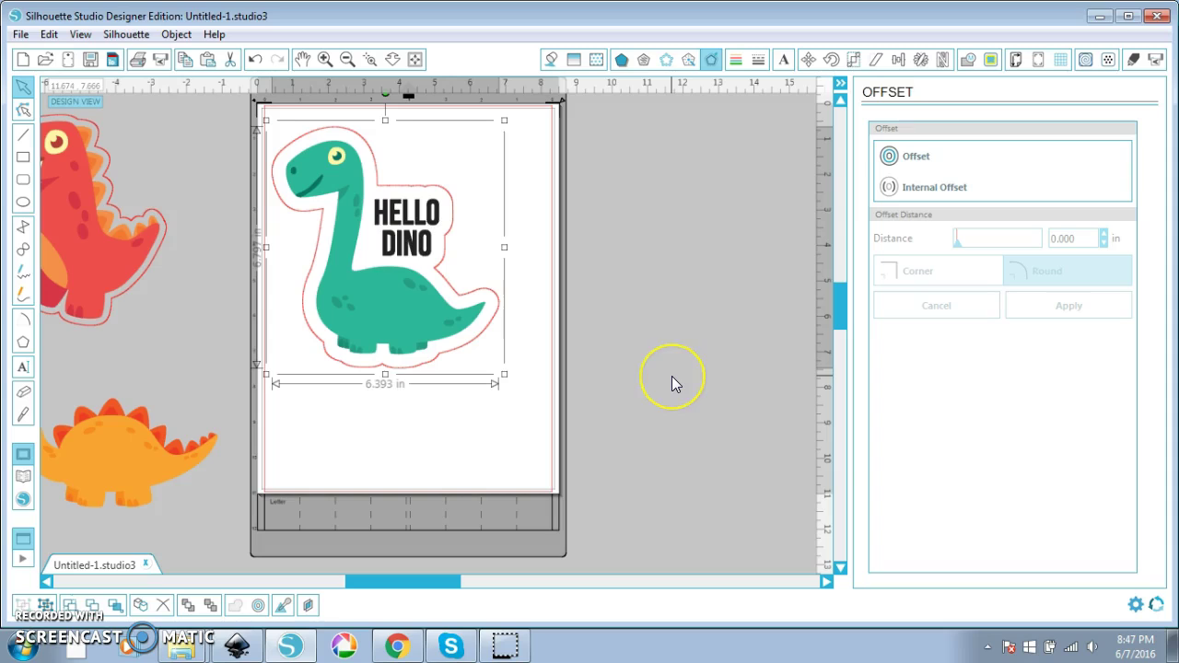
left_click_drag(672, 376, 597, 382)
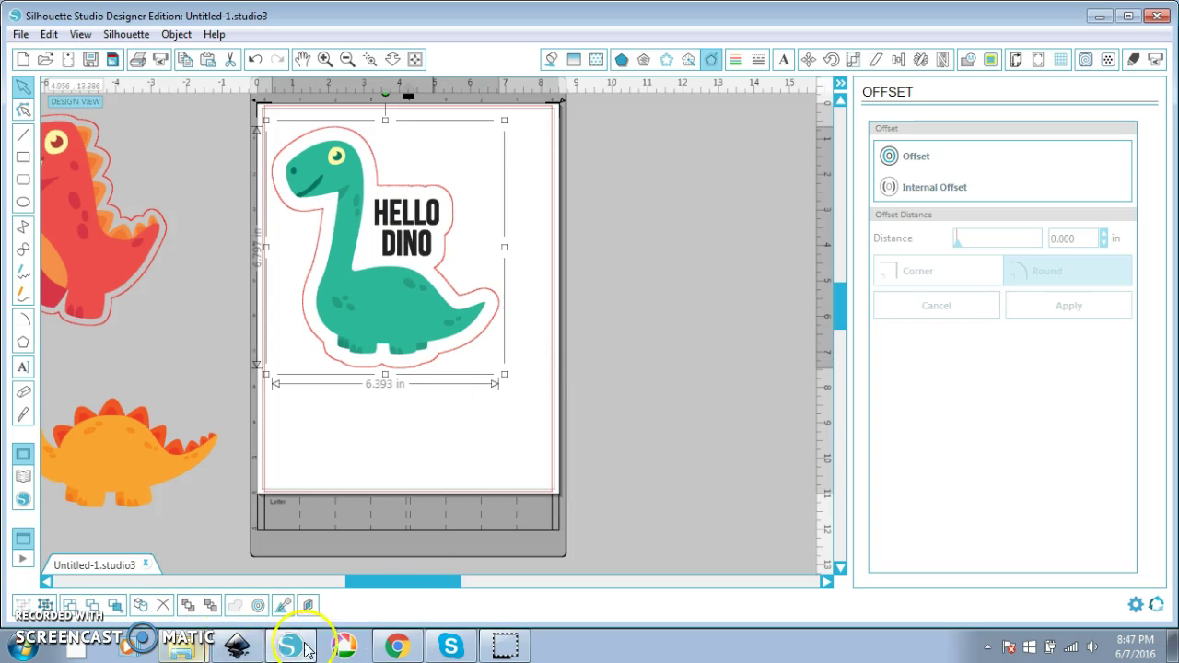
- Close Inkscape without saving and reopen 52125-O70BON.ai with the default PDF import settings
mouse_move(185, 645)
left_click(157, 606)
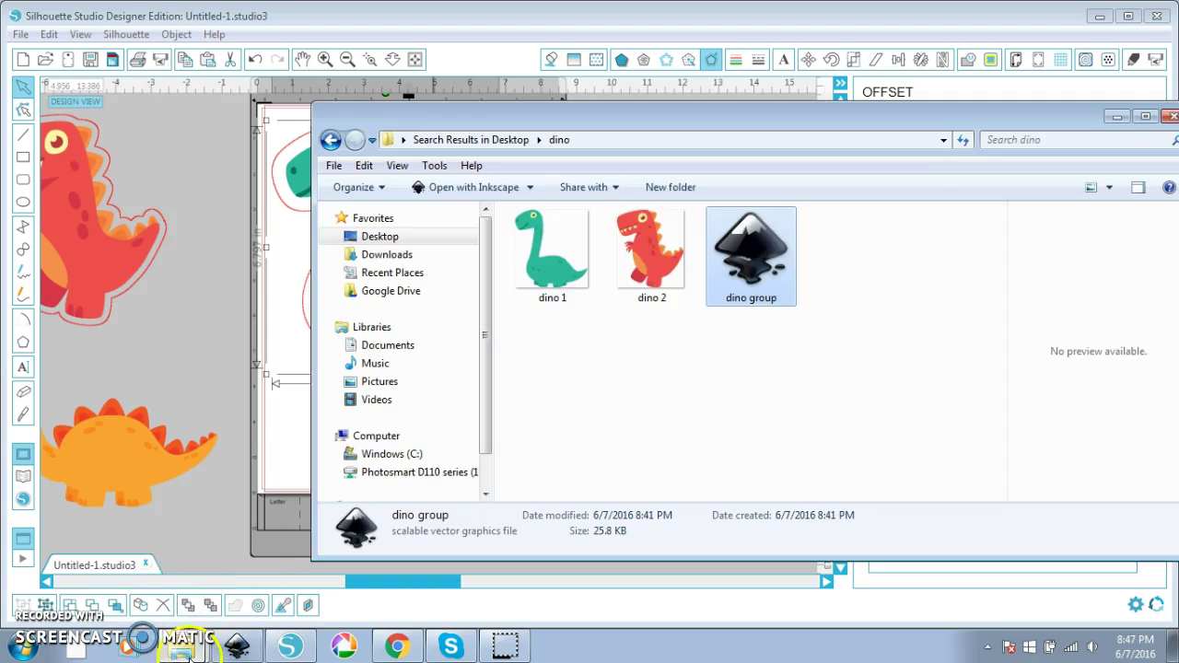
left_click(169, 581)
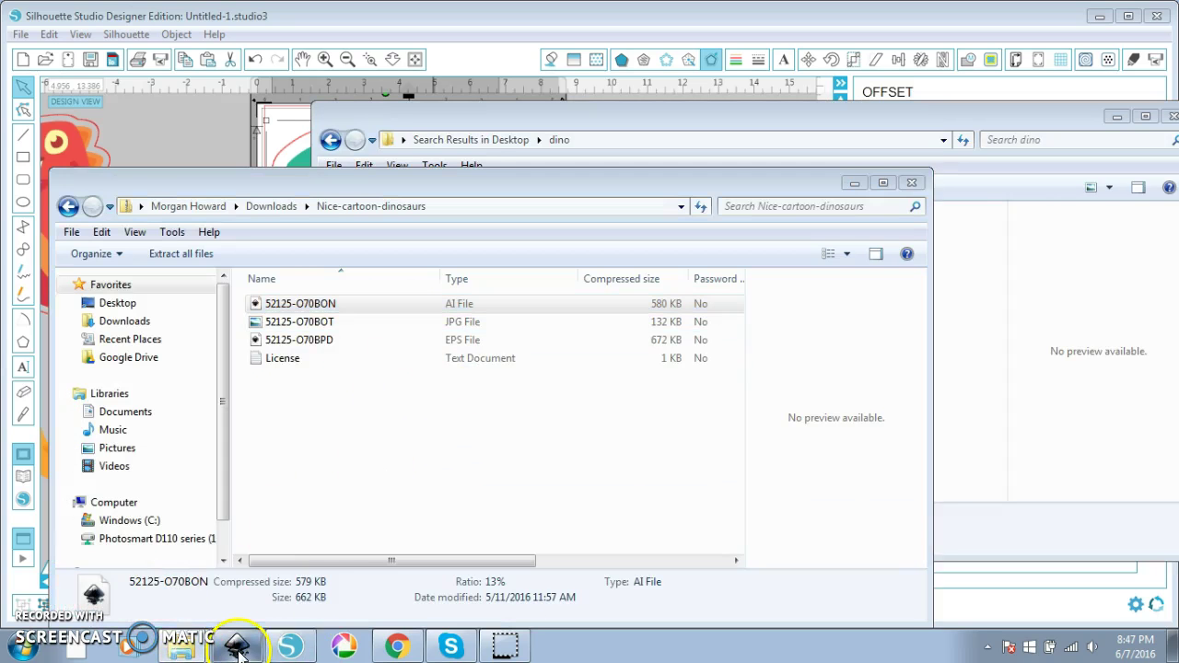
right_click(237, 645)
left_click(185, 626)
left_click(458, 377)
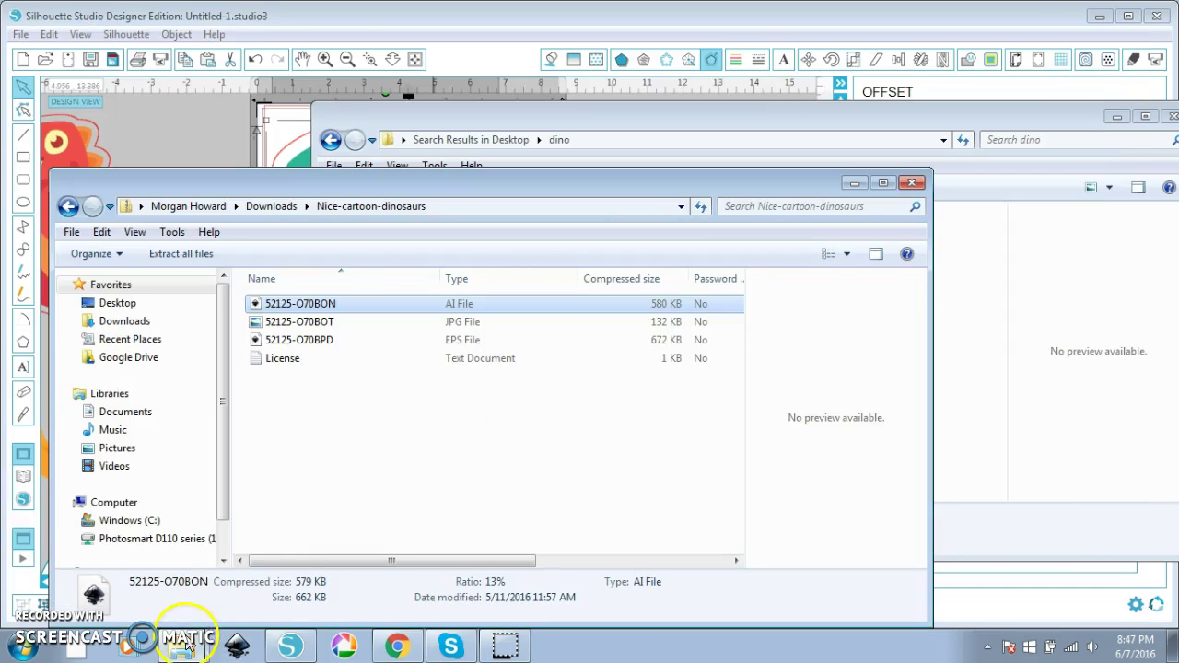
double_click(297, 310)
left_click(558, 461)
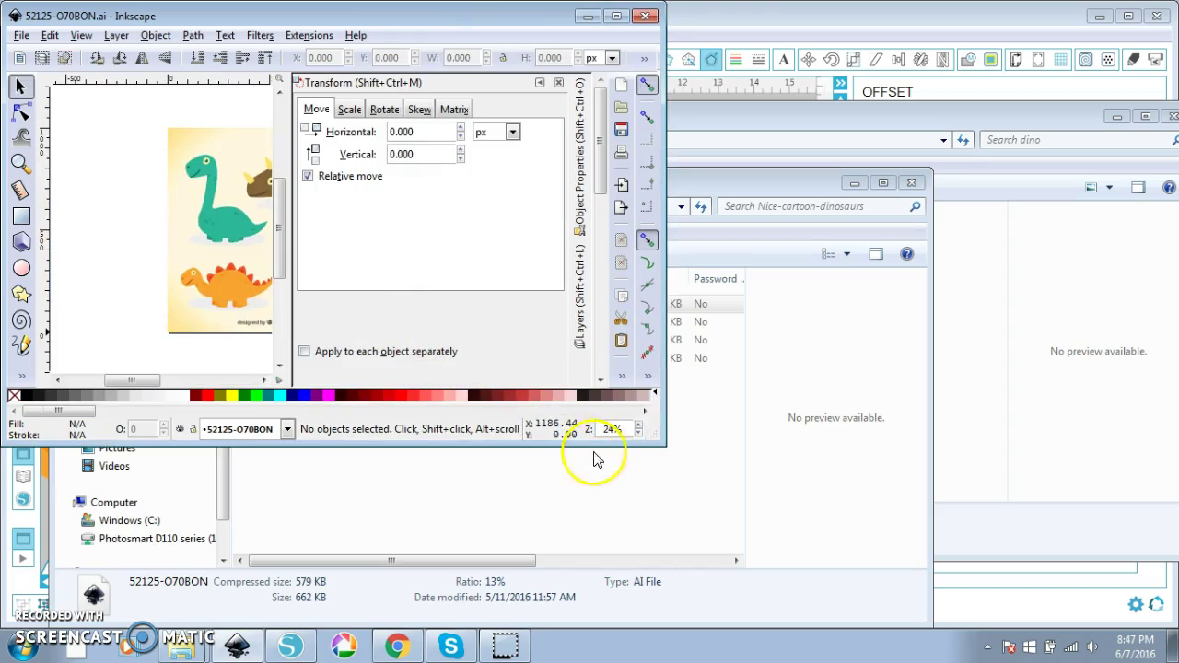
- Select the whole dinosaur artwork and choose Optimized SVG as the Save As format
left_click_drag(666, 442, 918, 606)
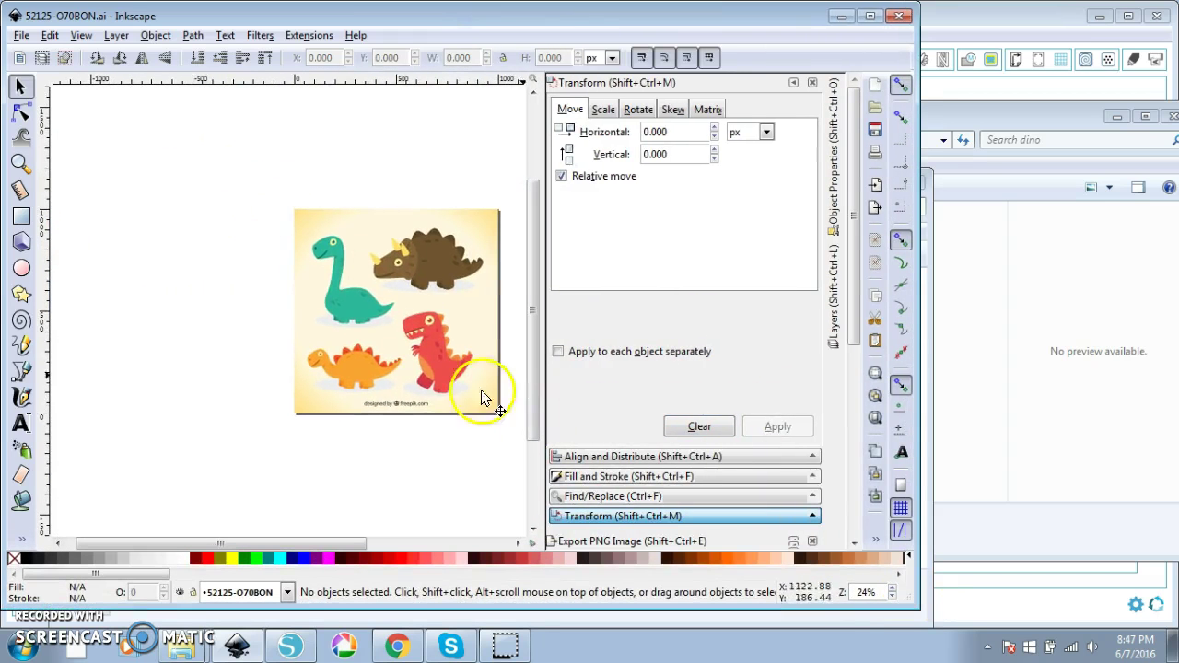
left_click_drag(235, 144, 531, 509)
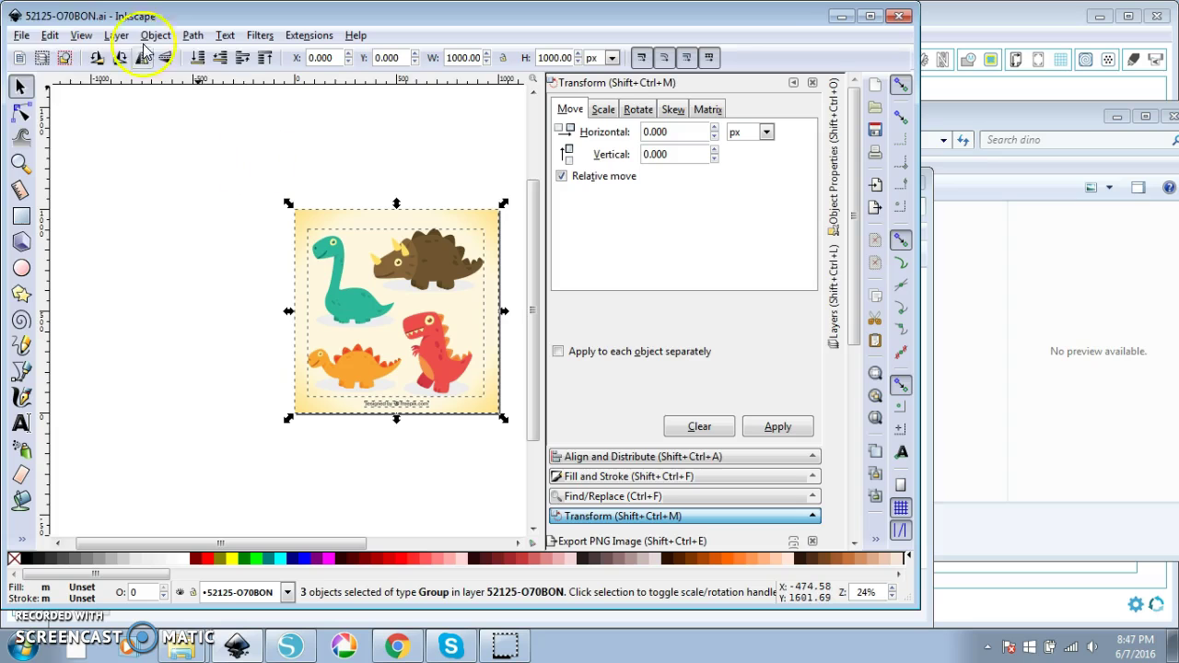
left_click(21, 35)
left_click(93, 168)
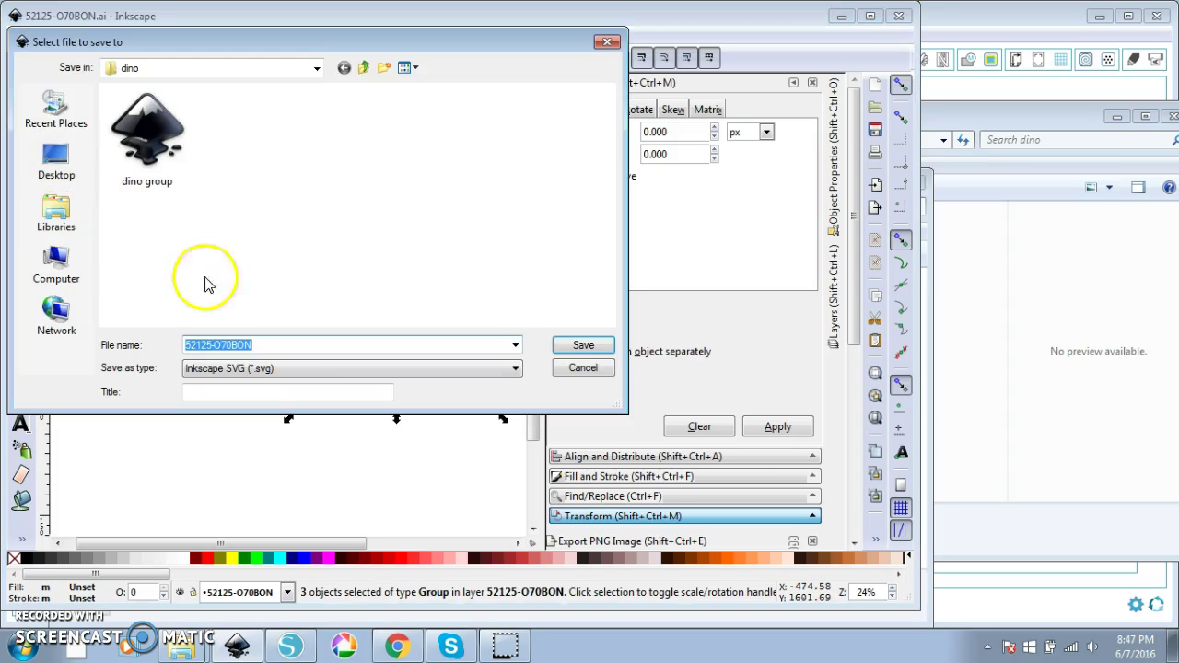
left_click(276, 368)
left_click(270, 288)
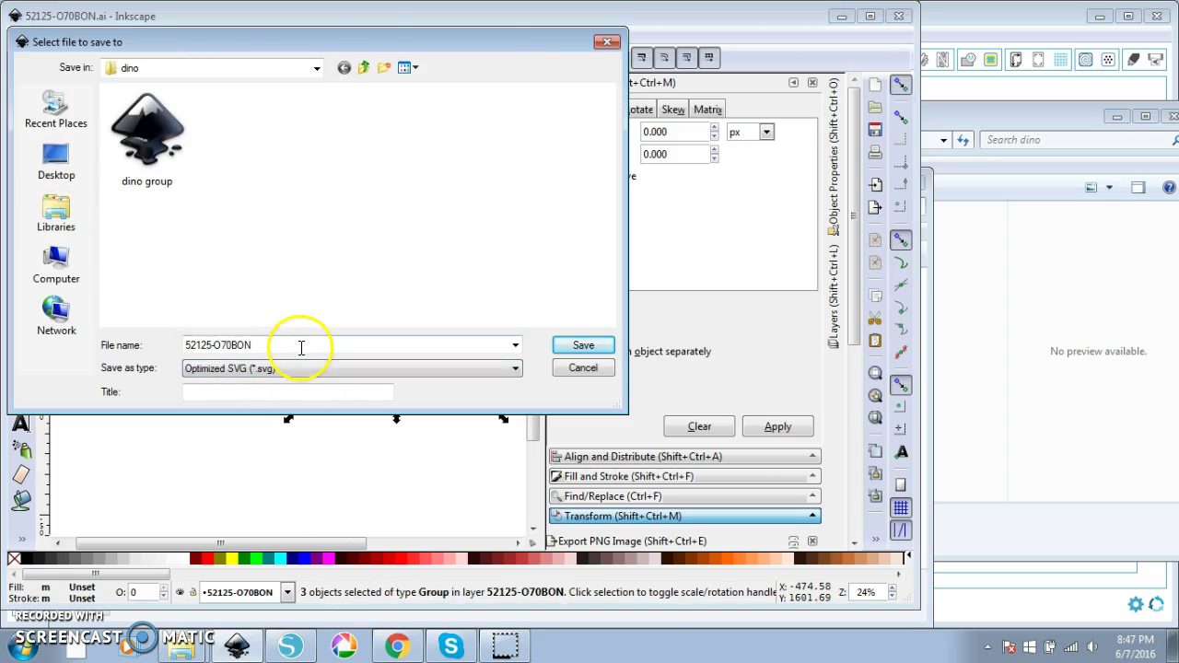
- Name the file 'dino group 2', save it, and confirm the Optimized SVG output options
double_click(297, 345)
type("dino group")
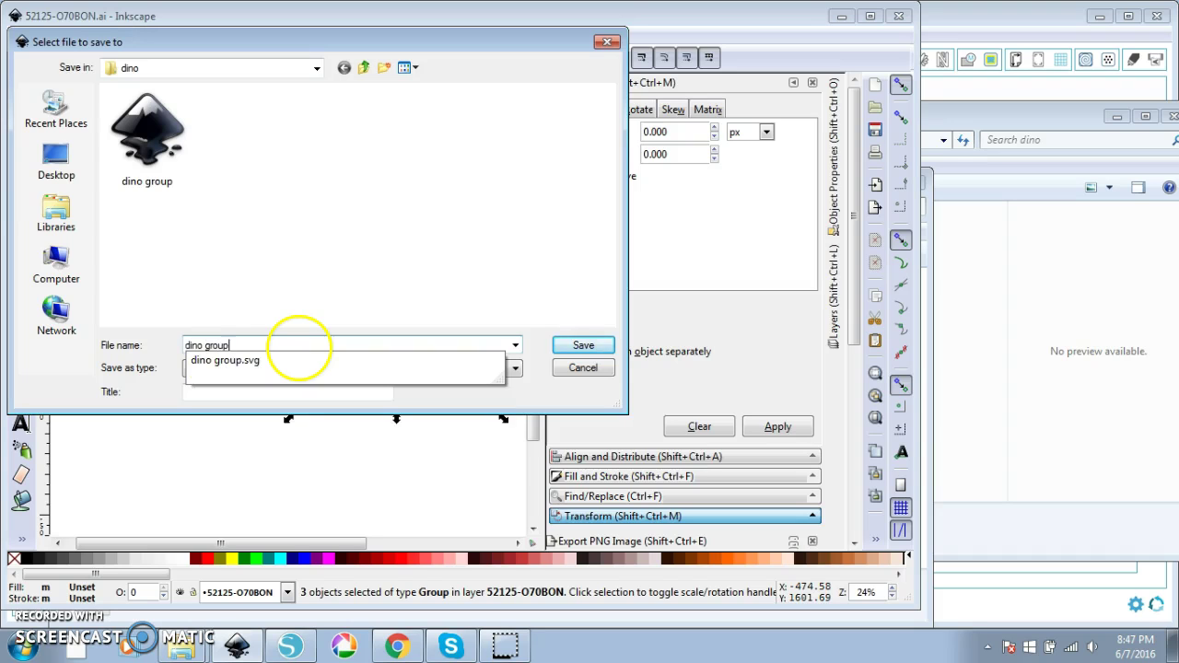
type(" 2")
left_click(582, 346)
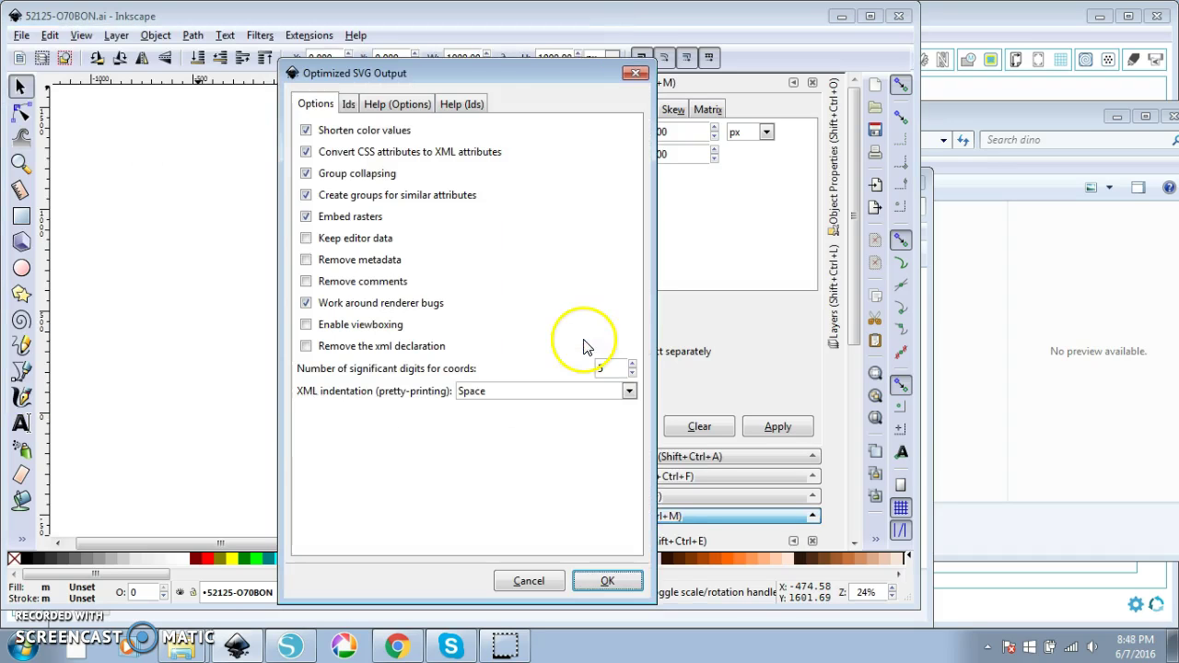
left_click(606, 576)
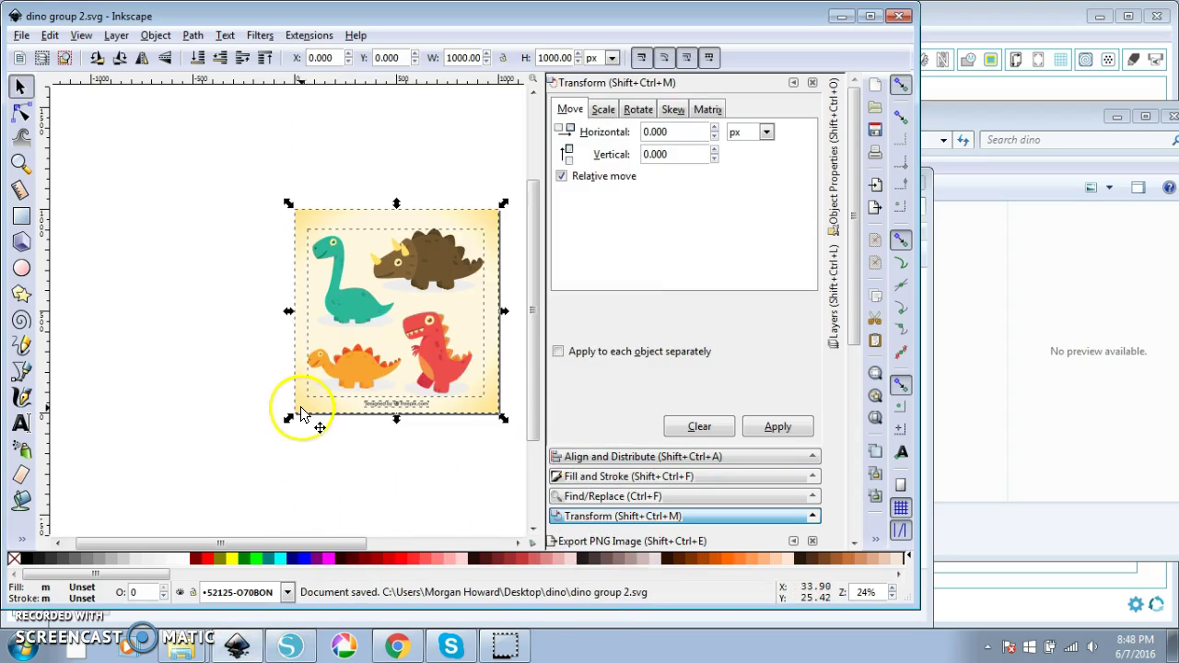
left_click(290, 645)
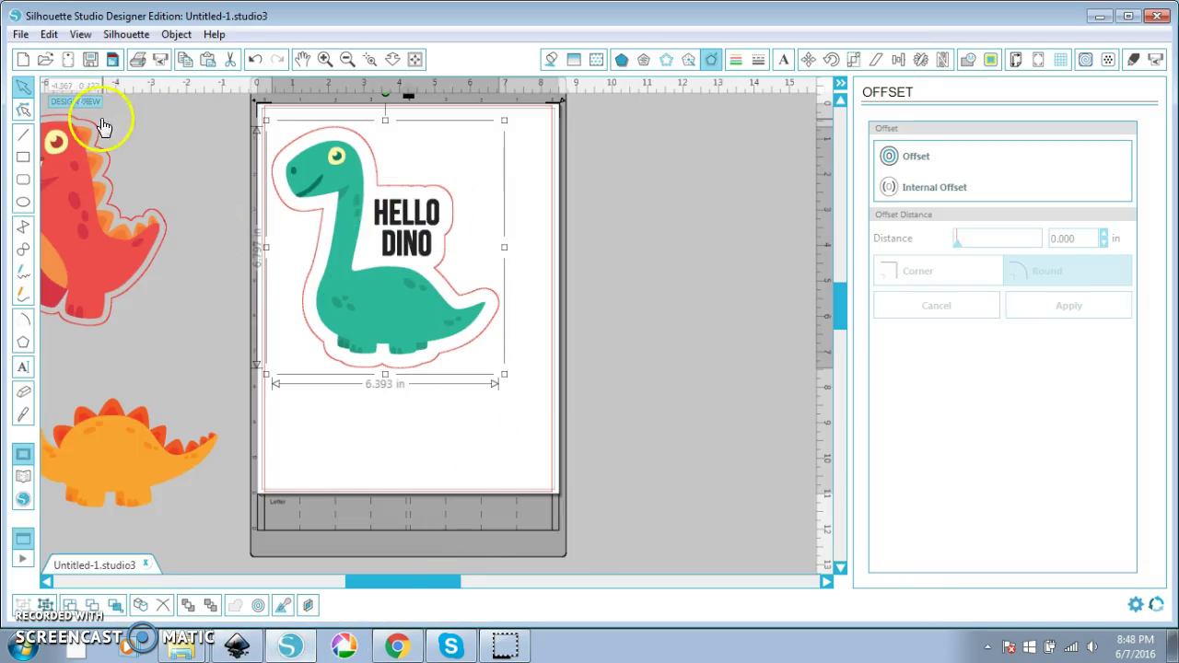
- Start a new blank document and drag dino group 2.svg onto its canvas
left_click(23, 59)
mouse_move(181, 645)
left_click(178, 613)
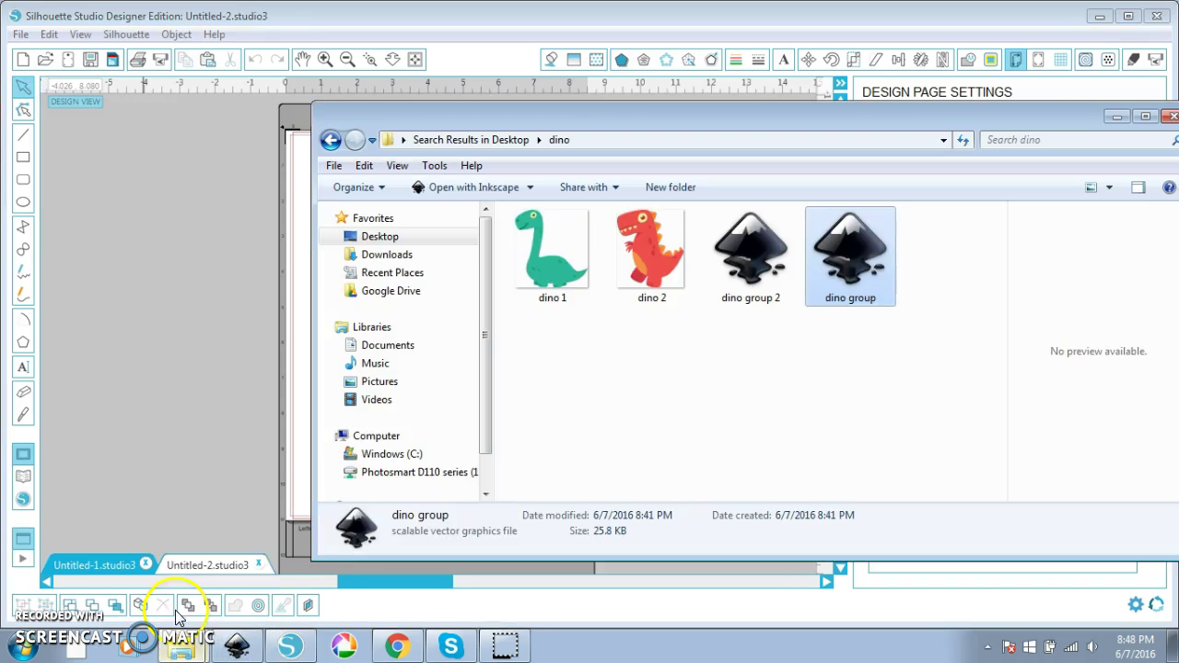
left_click_drag(751, 253, 156, 300)
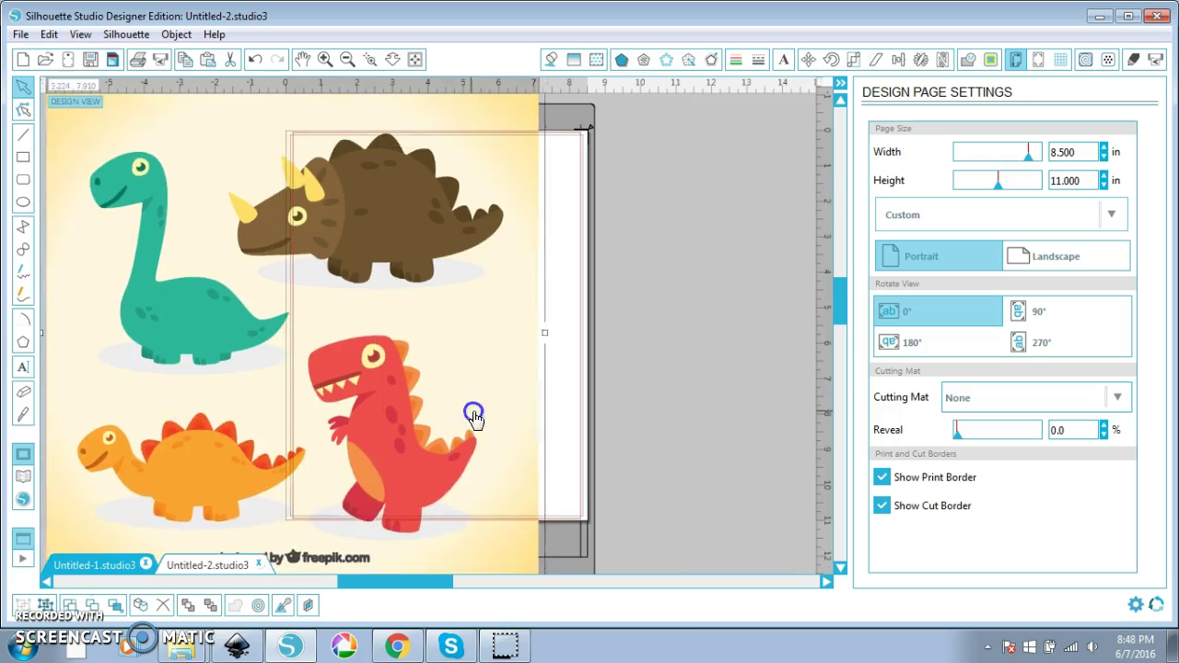
left_click_drag(473, 417, 484, 421)
- Ungroup the imported artwork and delete the cream background and the freepik.com credit text
right_click(485, 421)
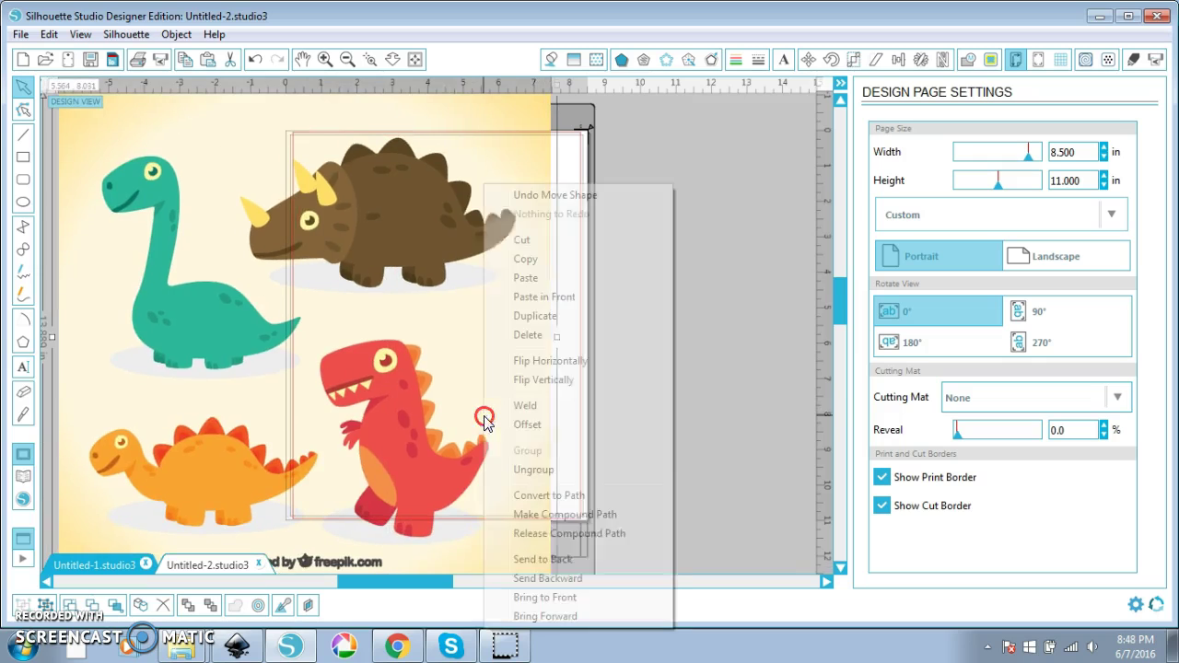
left_click(559, 469)
scroll(731, 433, "down", 2)
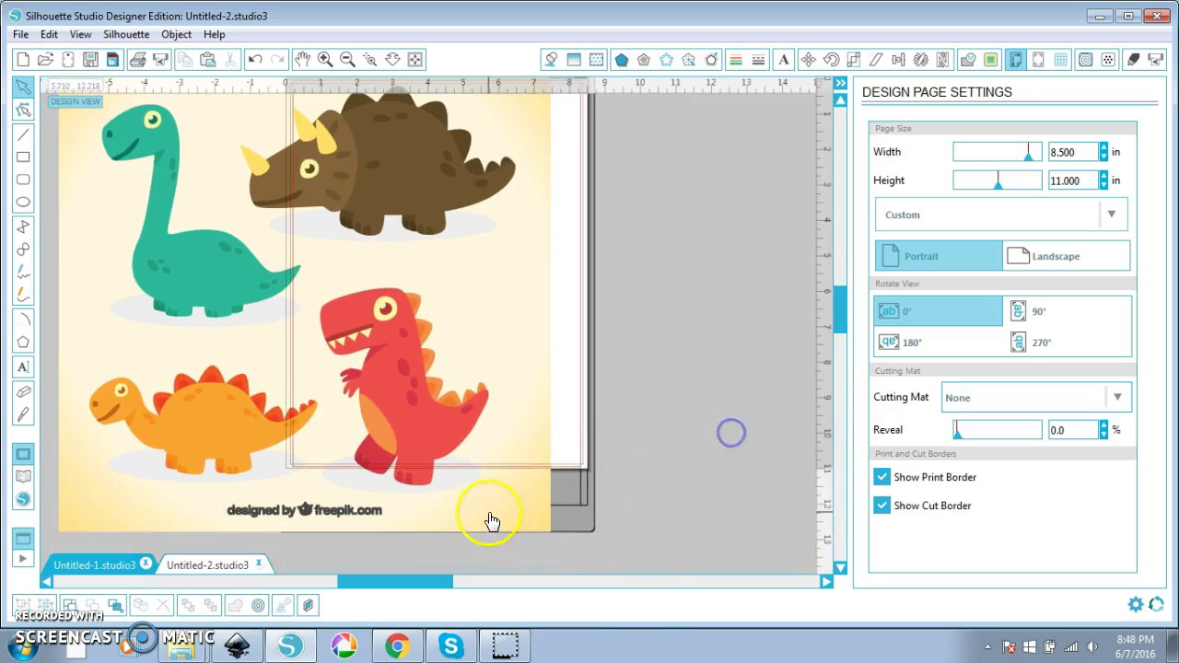
key("Delete")
left_click(368, 516)
key("Delete")
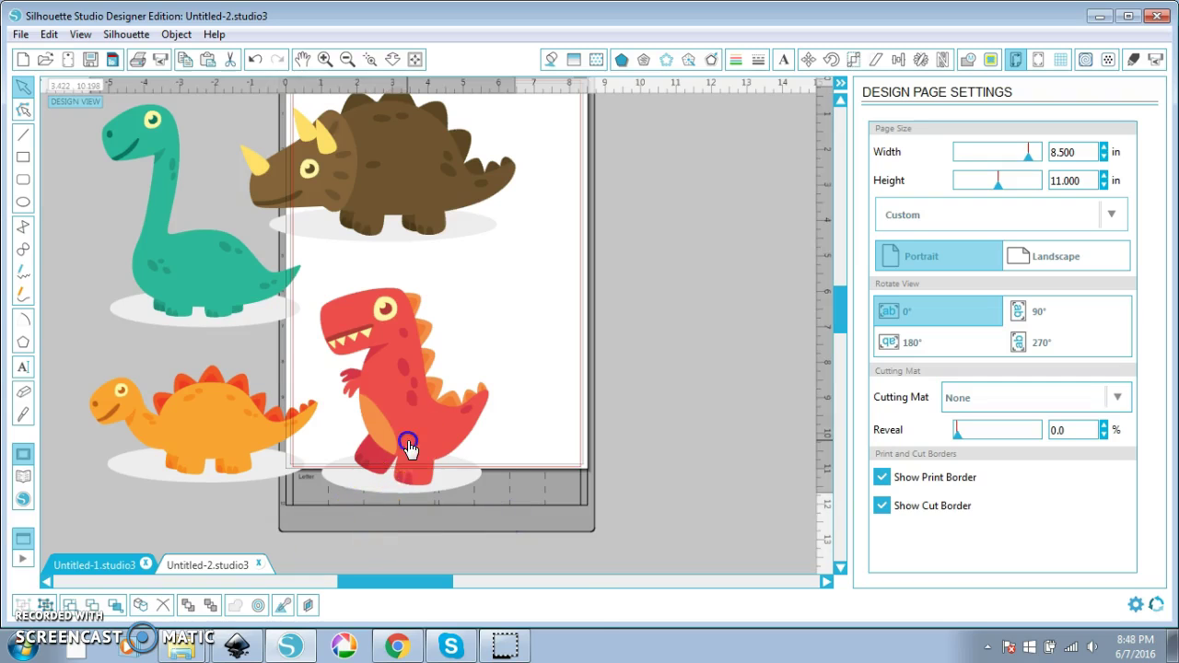
- Ungroup the dinosaur artwork twice more to break it into individual shapes
right_click(408, 448)
left_click(495, 466)
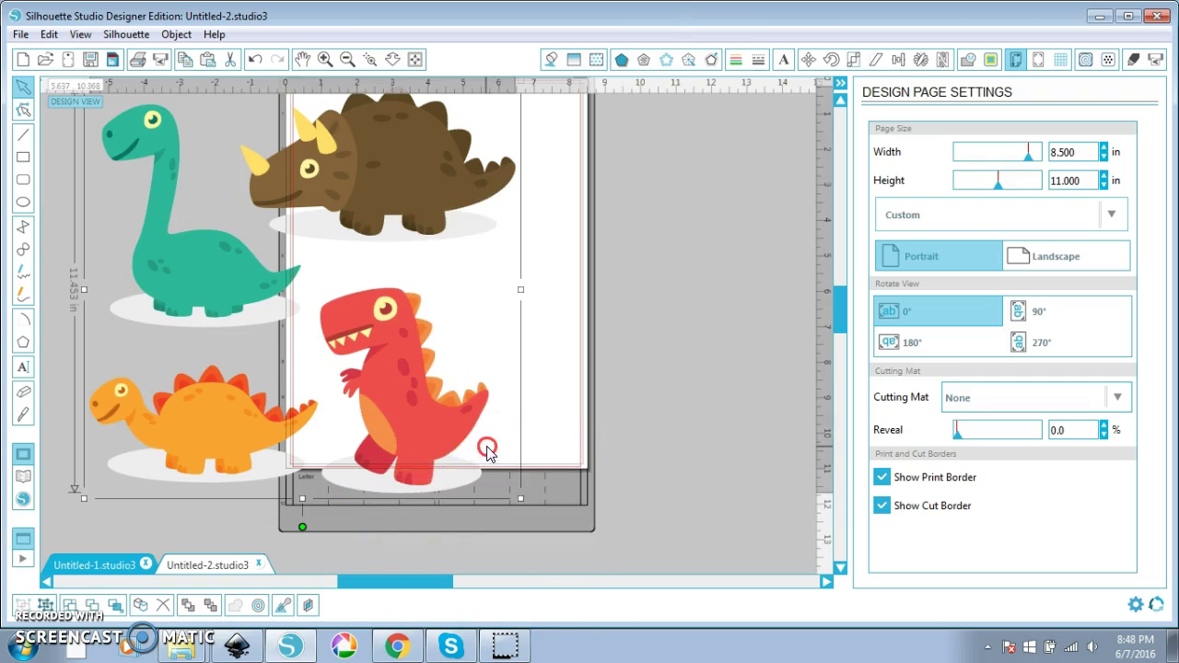
right_click(488, 449)
left_click(544, 283)
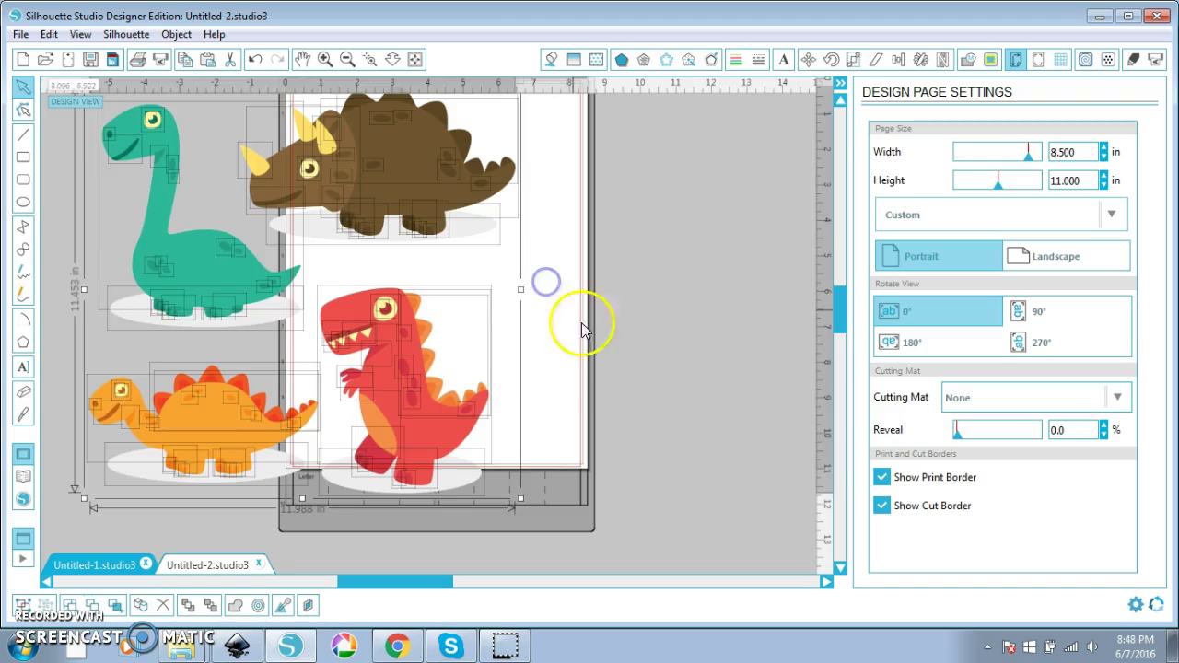
left_click(581, 421)
- Delete the shadows under the red, brown, orange and green dinosaurs
left_click(464, 479)
key("Delete")
left_click(477, 230)
key("Delete")
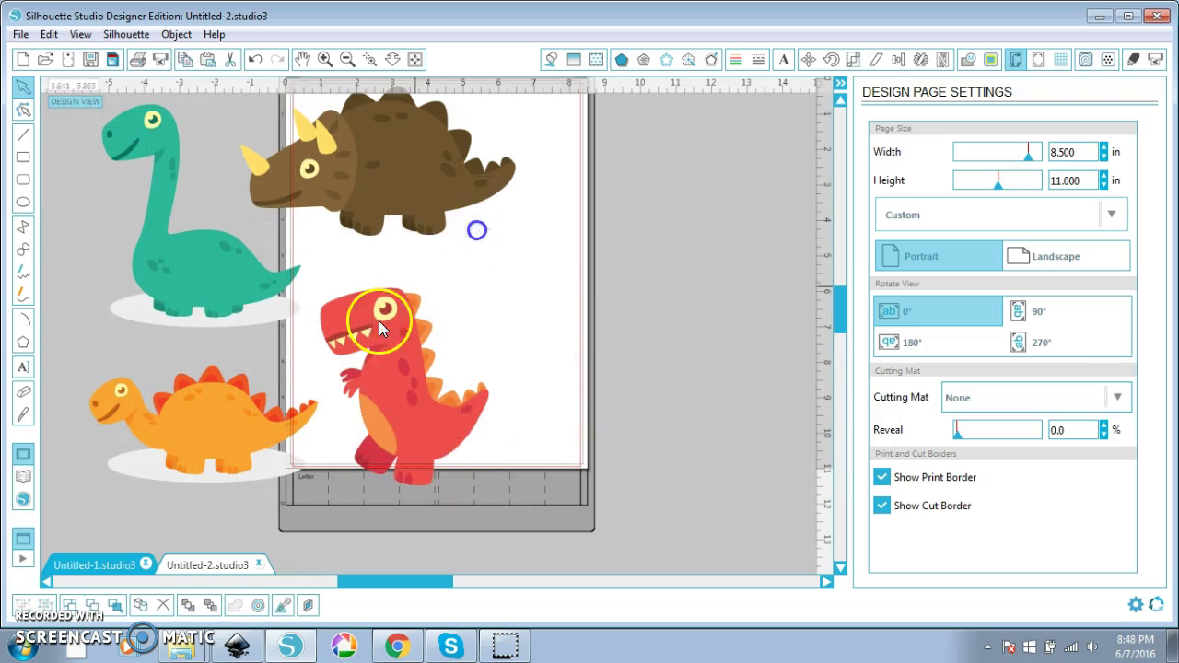
left_click(270, 475)
key("Delete")
left_click(266, 304)
key("Delete")
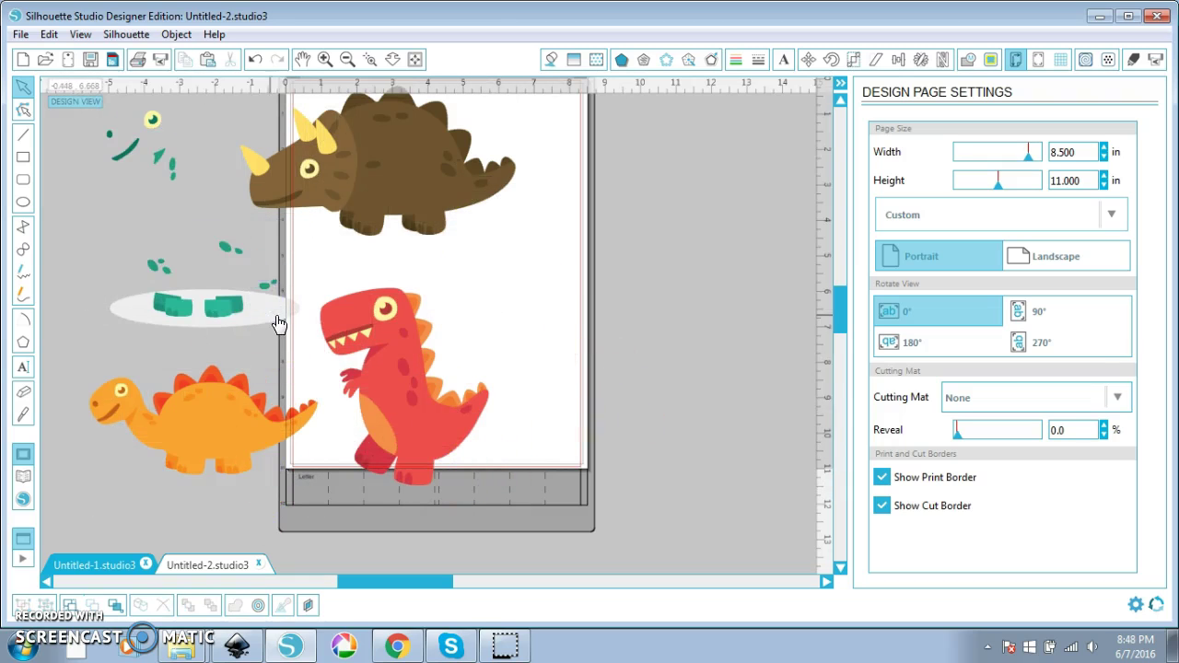
key("ctrl+z")
left_click(238, 323)
key("Delete")
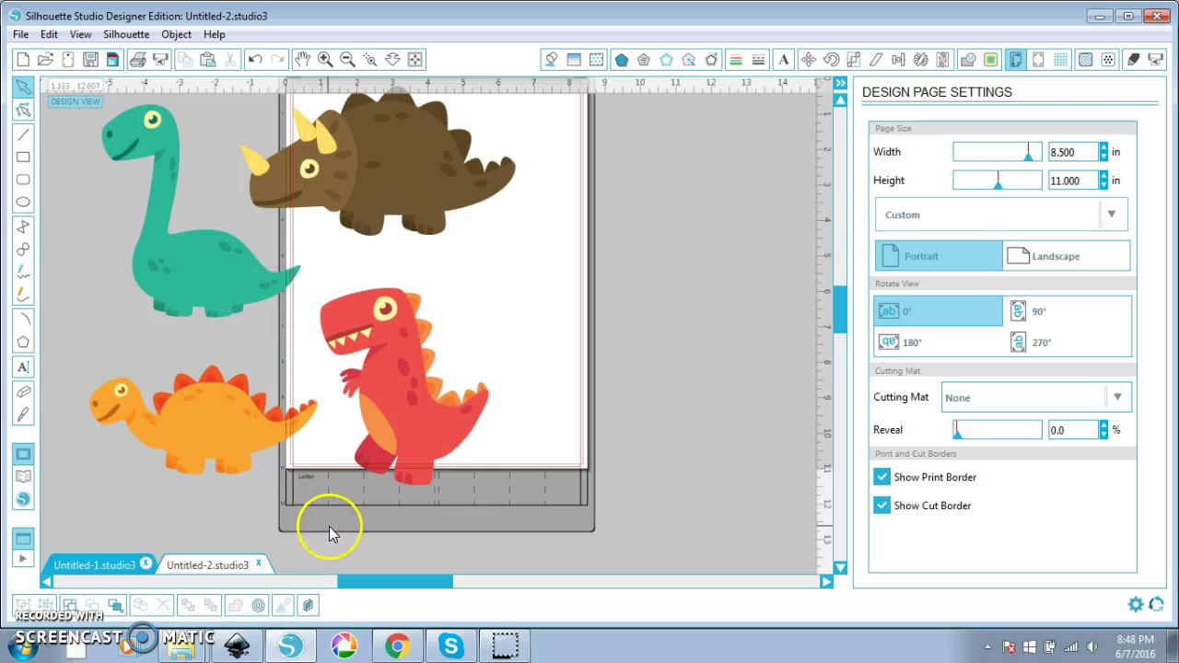
- Spread the stegosaurus, T-rex, triceratops and green dinosaur apart around the page
left_click_drag(308, 493, 764, 277)
left_click(402, 420)
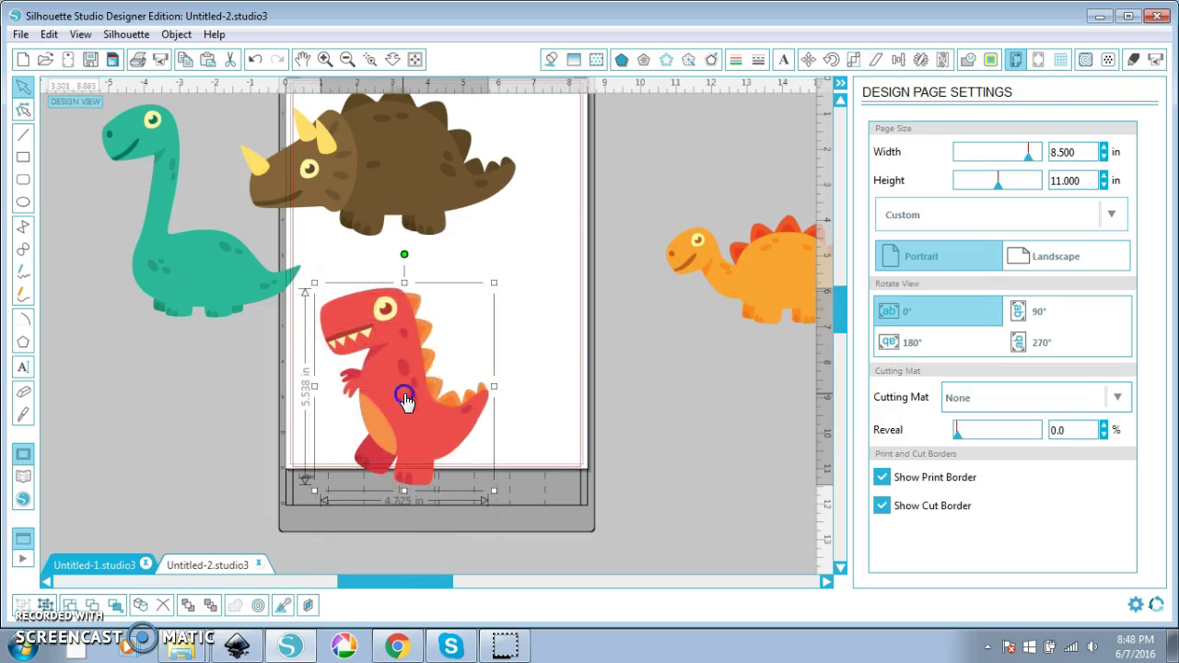
left_click_drag(406, 398, 701, 466)
scroll(548, 255, "up", 1)
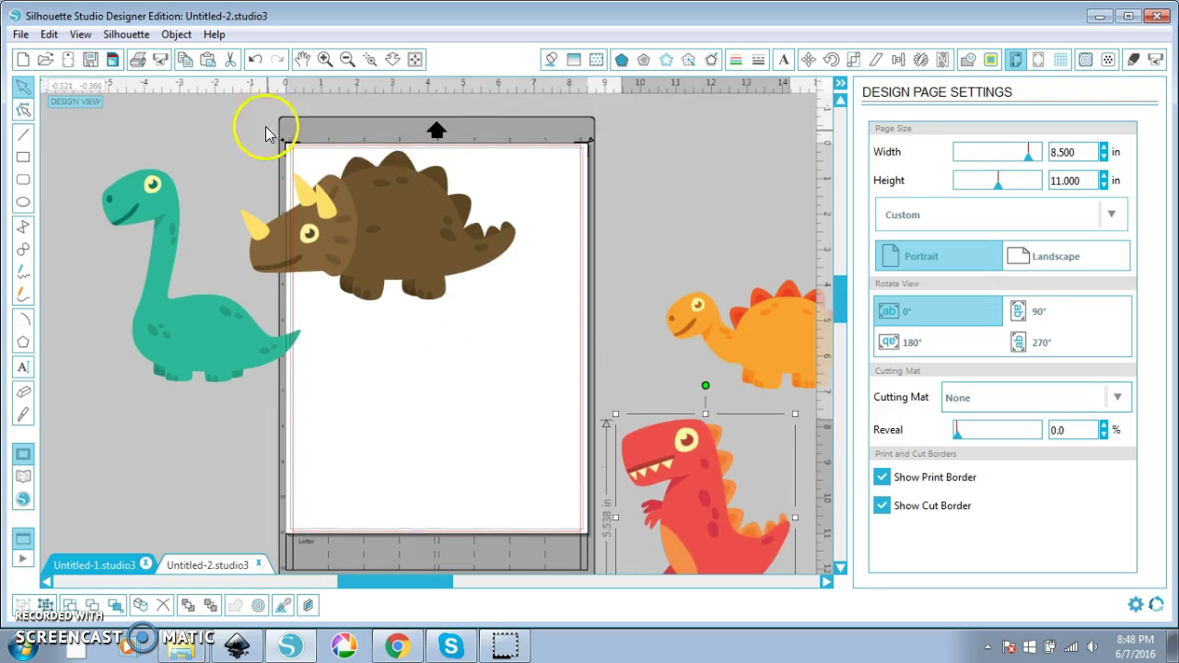
left_click_drag(229, 123, 606, 317)
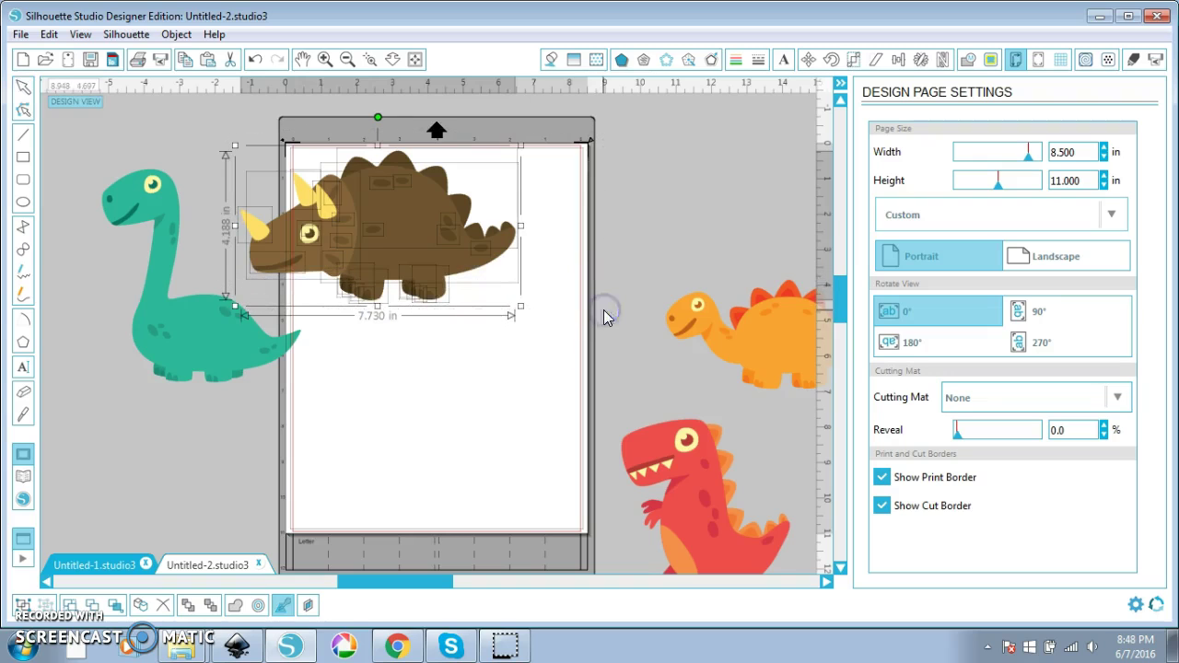
left_click_drag(414, 211, 713, 174)
left_click_drag(336, 424, 58, 88)
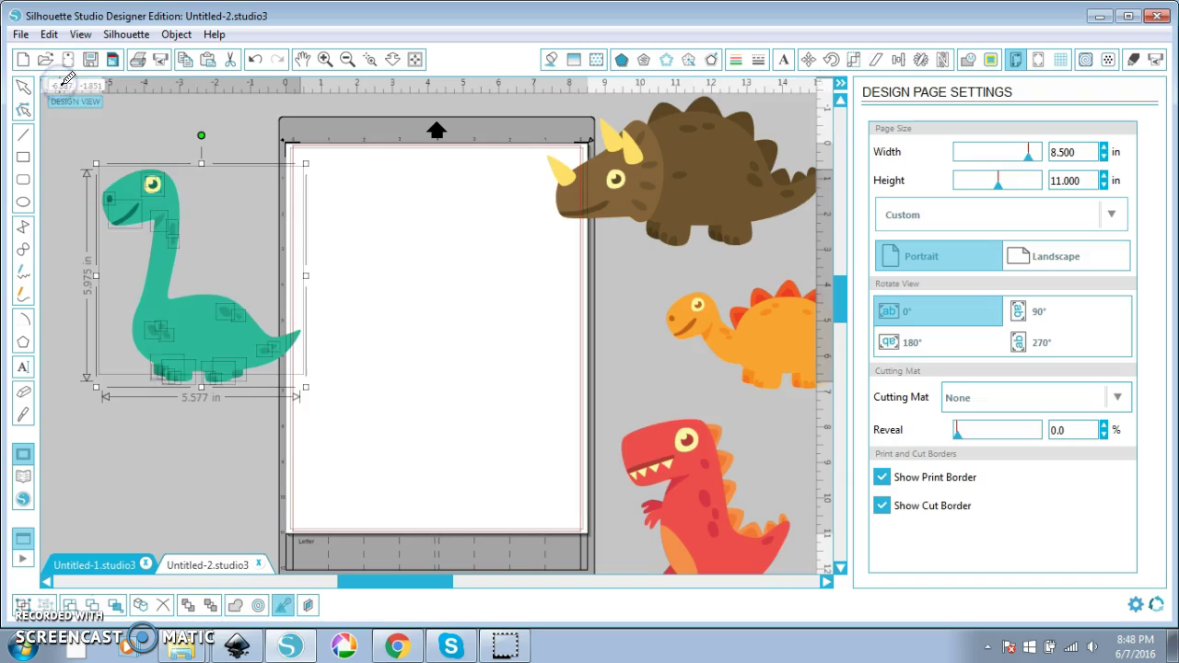
left_click_drag(194, 344, 289, 392)
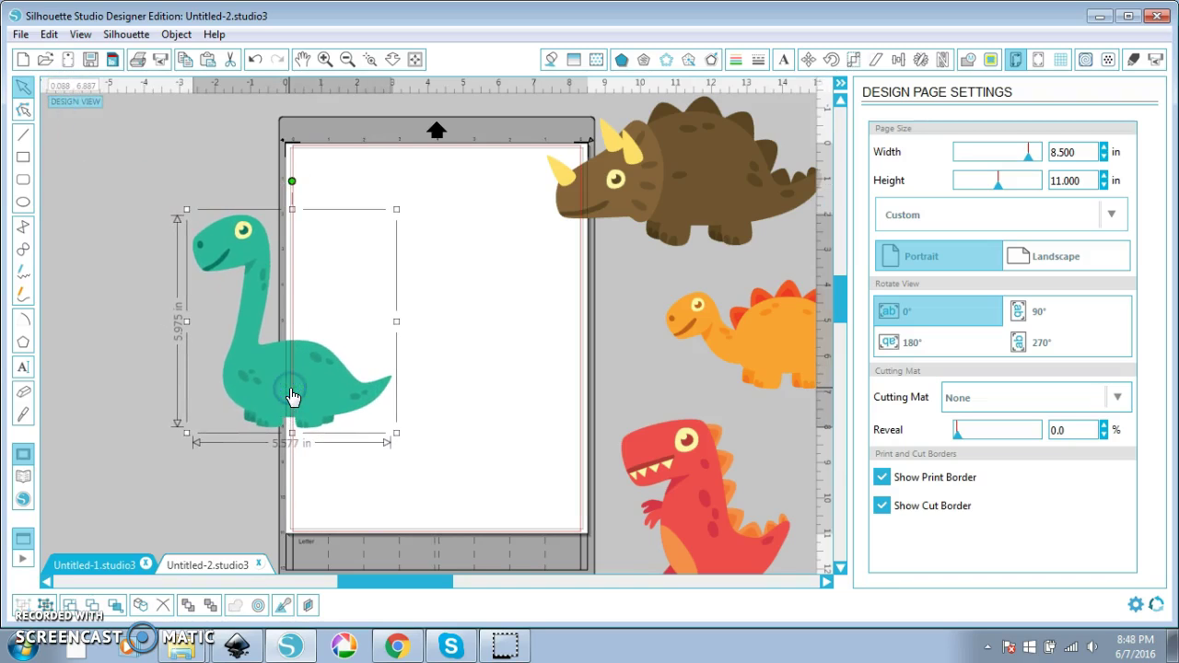